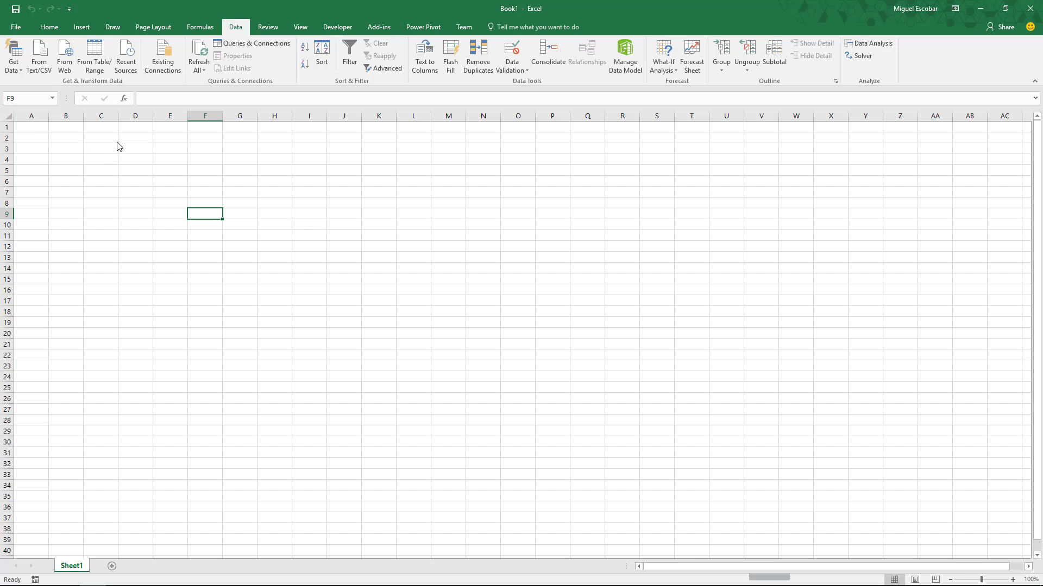
Step: Import the 01-Enero sheet from the workbook 01-Enero.xlsx in the Reportes de Ventas folder and open it for editing as a query
left_click(13, 65)
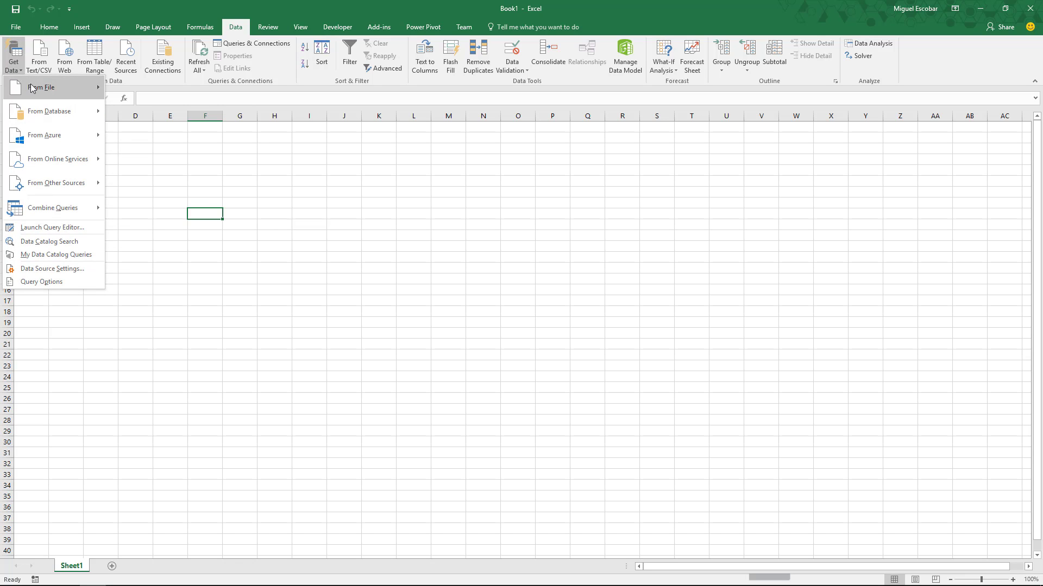
mouse_move(39, 89)
left_click(126, 95)
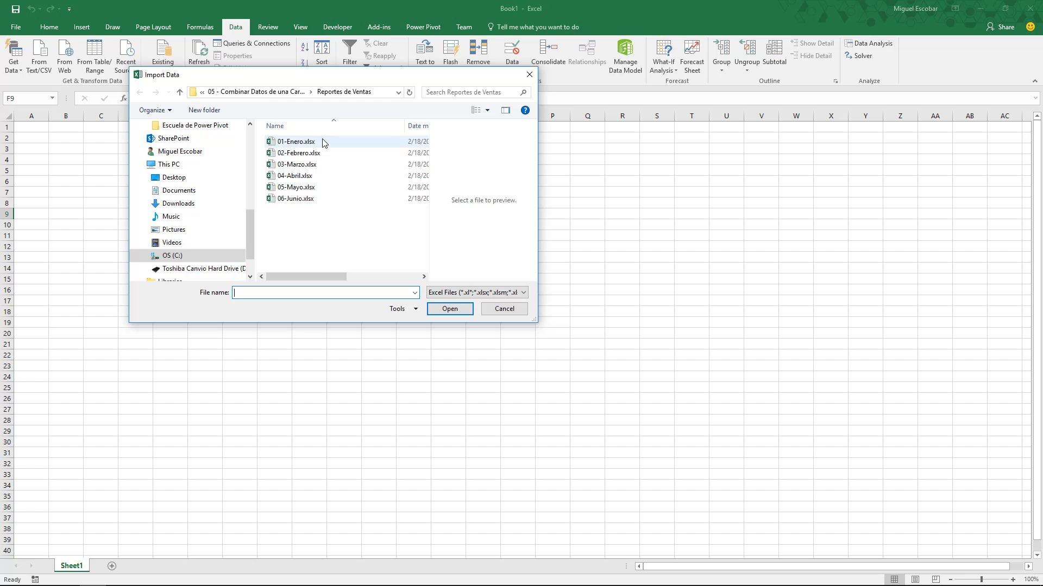
left_click(302, 142)
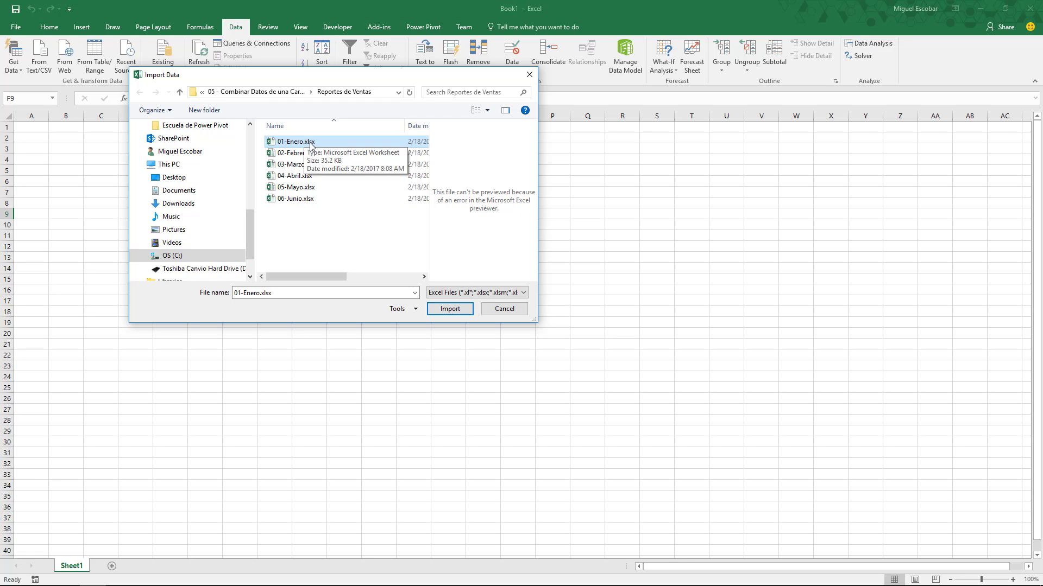
left_click(442, 309)
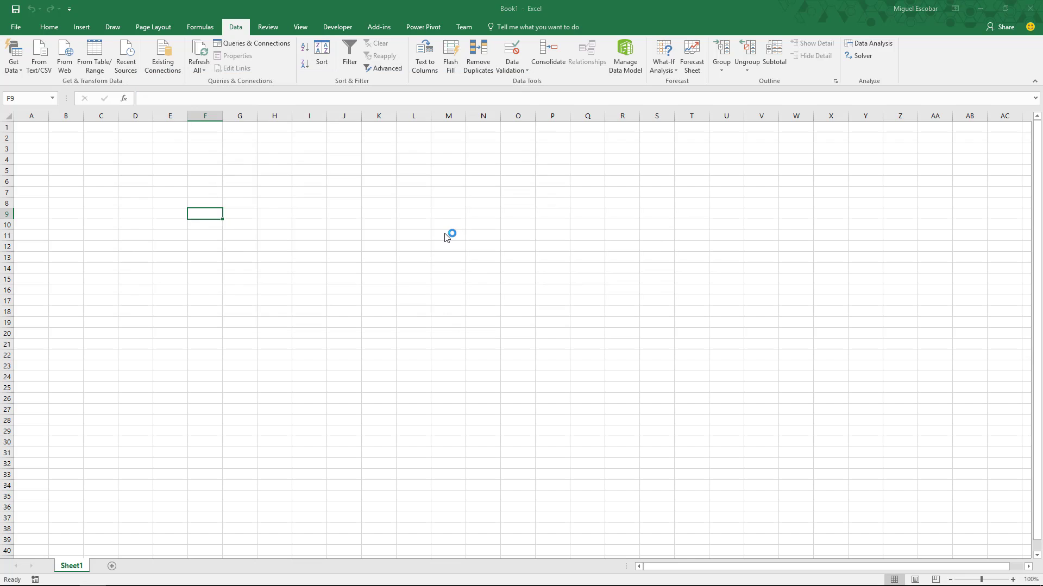
left_click(356, 211)
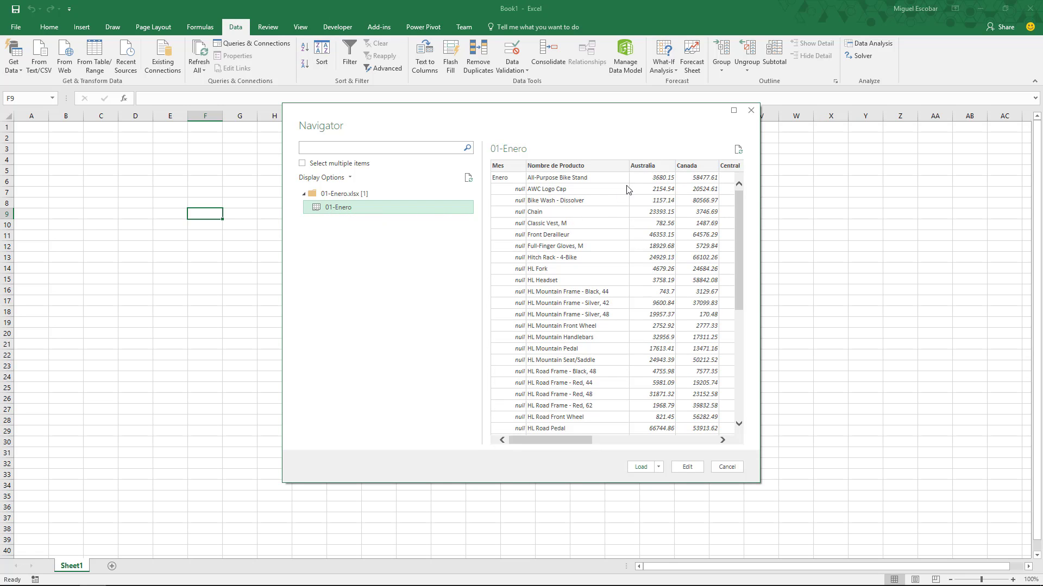
left_click(687, 467)
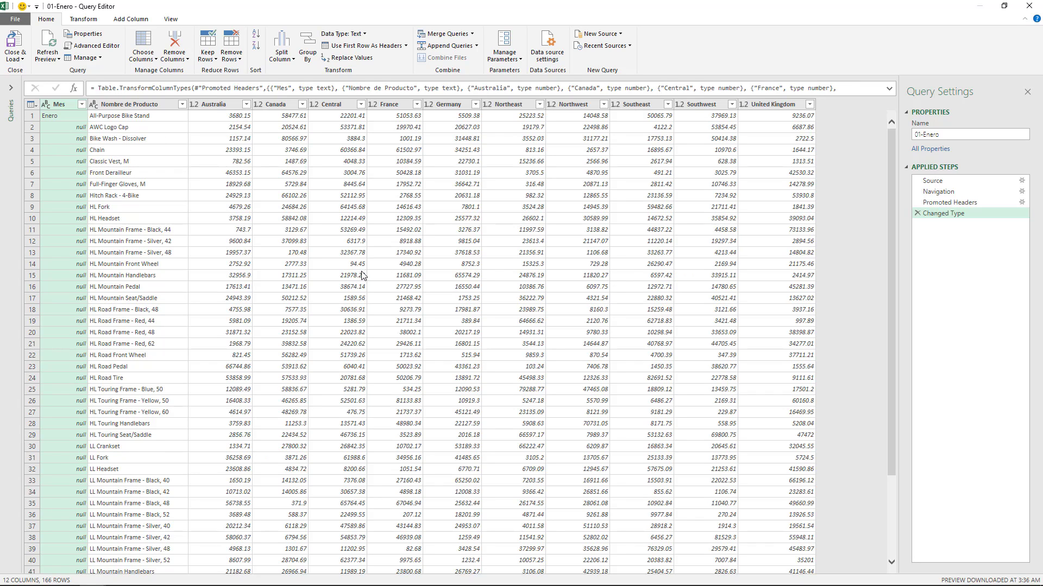
Step: Fill the Mes column down so its null cells take the month name above them
left_click(73, 115)
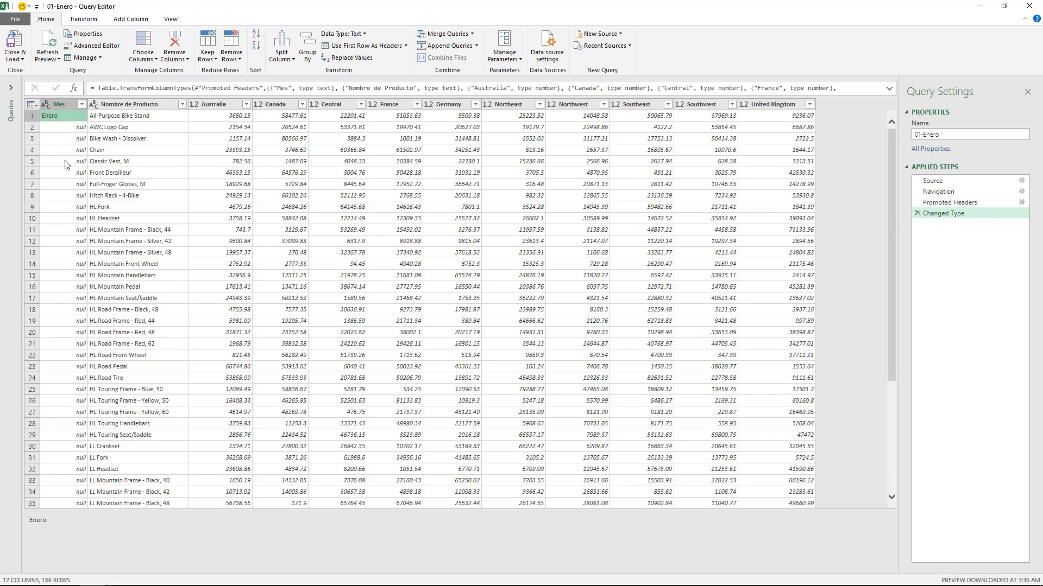
left_click(70, 105)
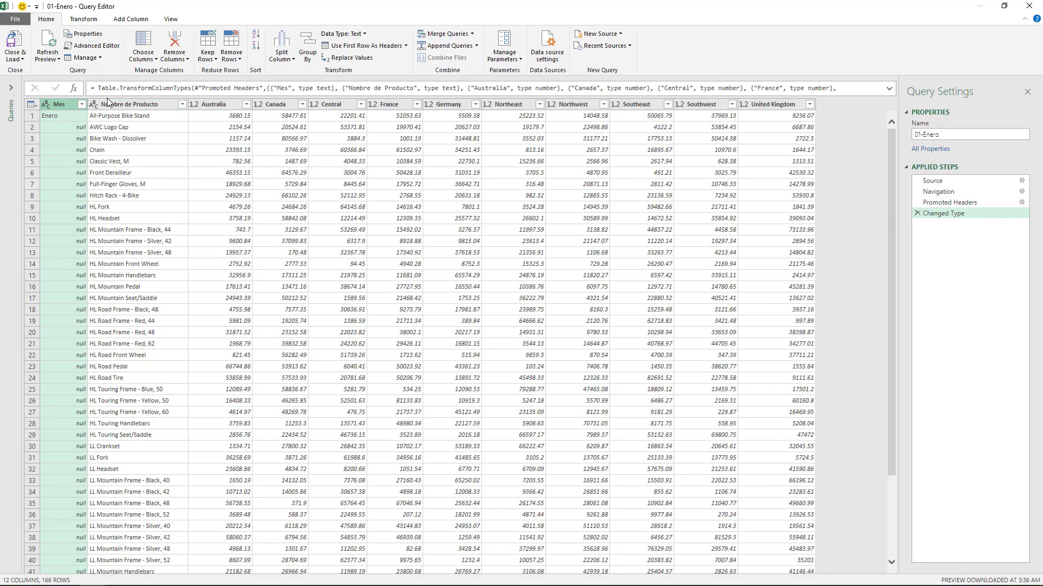
left_click(96, 20)
left_click(204, 46)
left_click(190, 58)
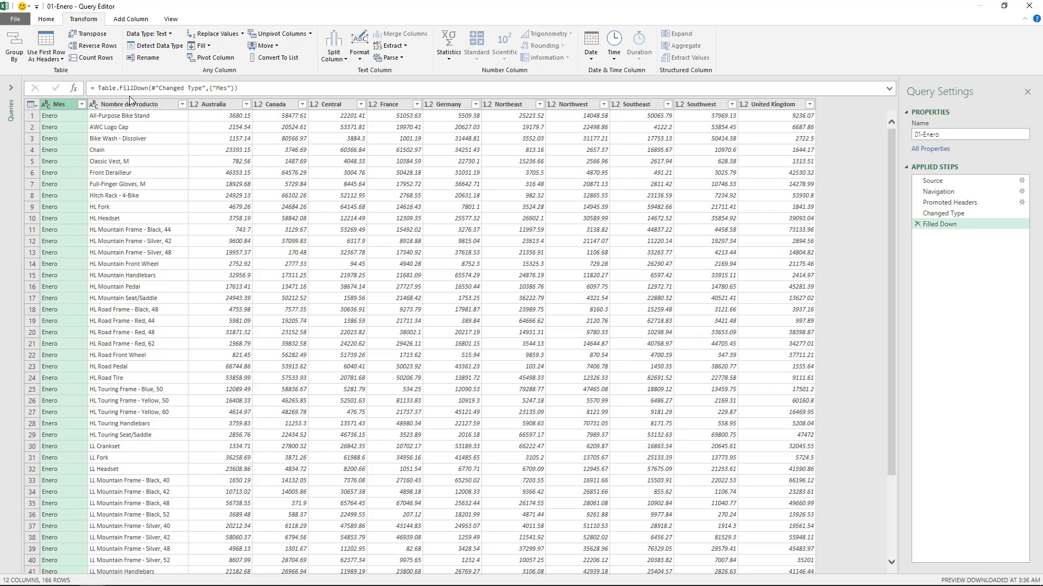
Step: Unpivot all columns other than Mes and Nombre de Producto
left_click(140, 109, "ctrl")
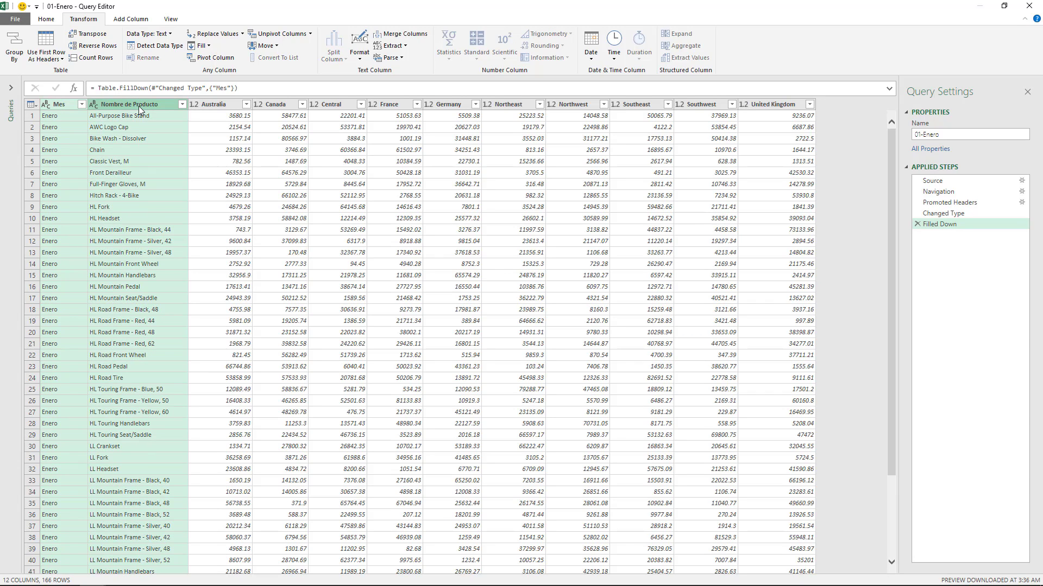
right_click(153, 108)
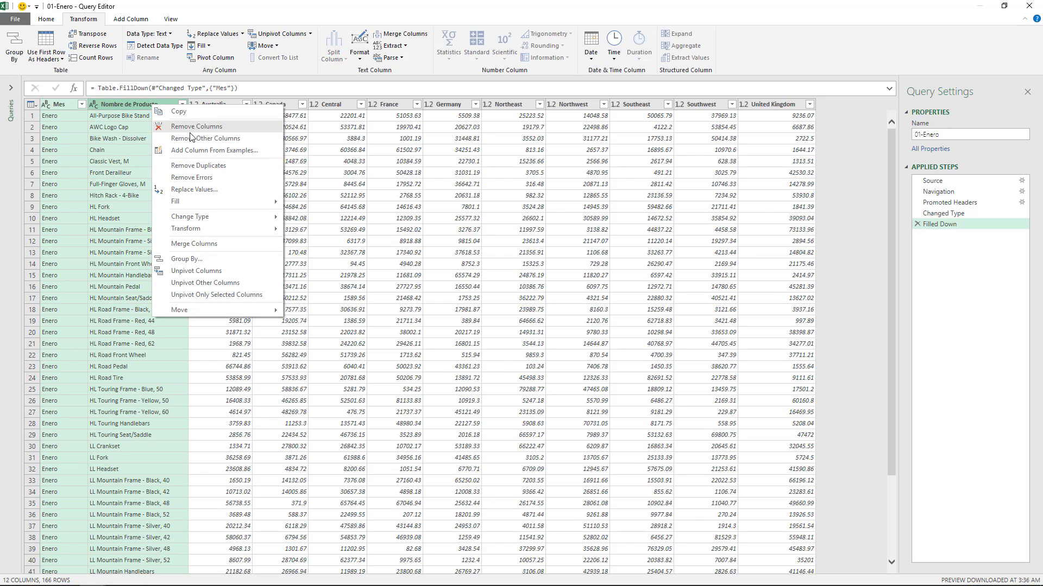
left_click(205, 283)
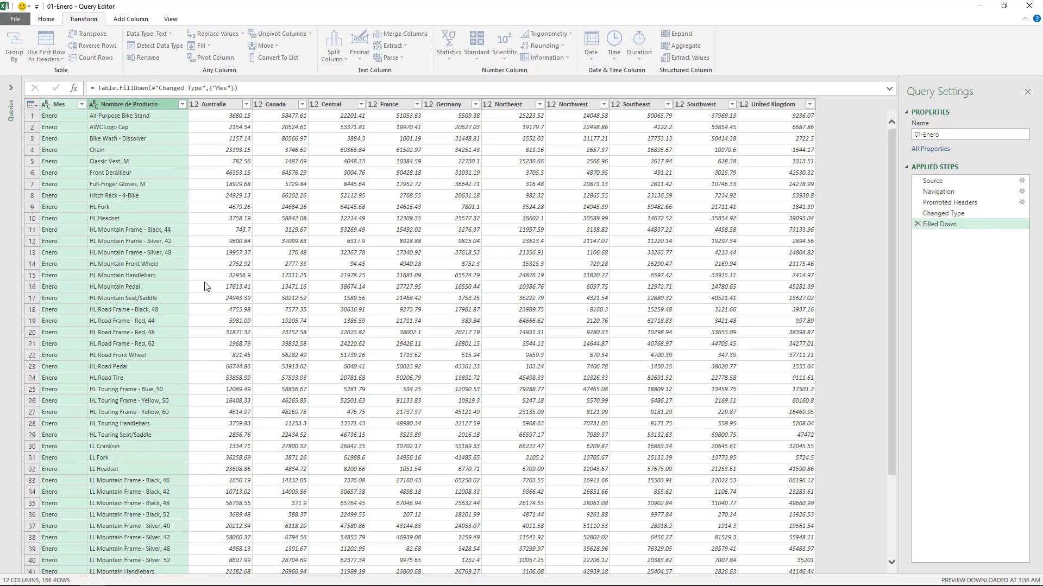
Step: Rename the Mes column to Month and try to rename the Nombre de Producto column to Product Name
double_click(68, 106)
type("Month")
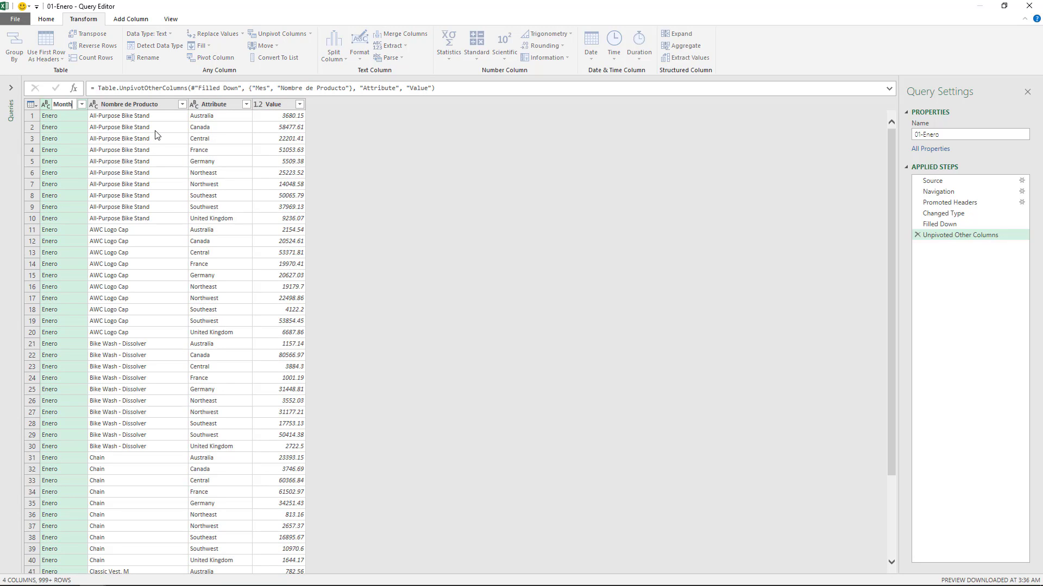
key("Return")
double_click(141, 106)
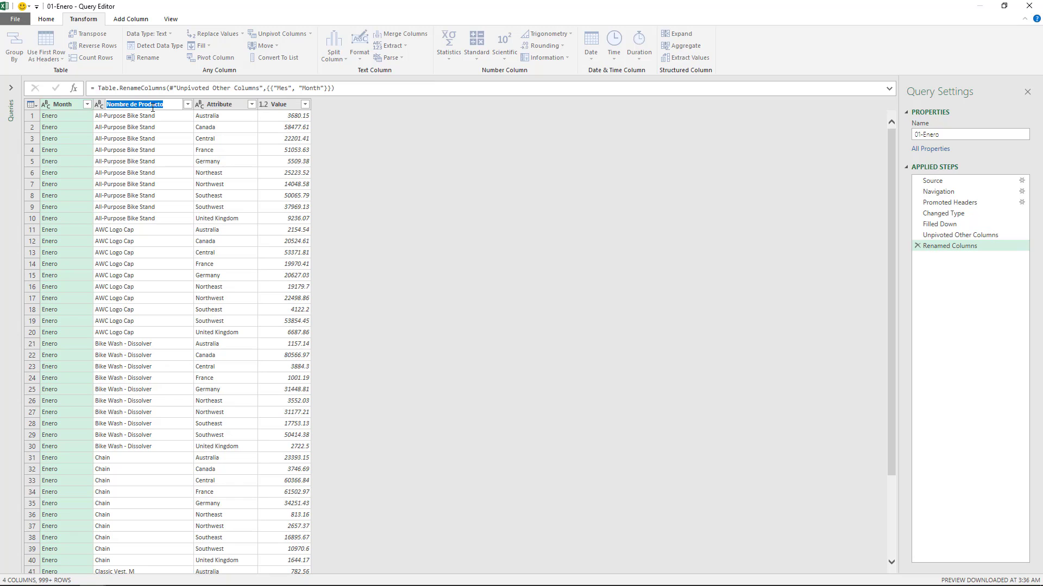
type("Product Name")
key("Return")
Step: Rename the Attribute column to Territory and the Value column to Sales
double_click(253, 105)
type("Territory")
key("Return")
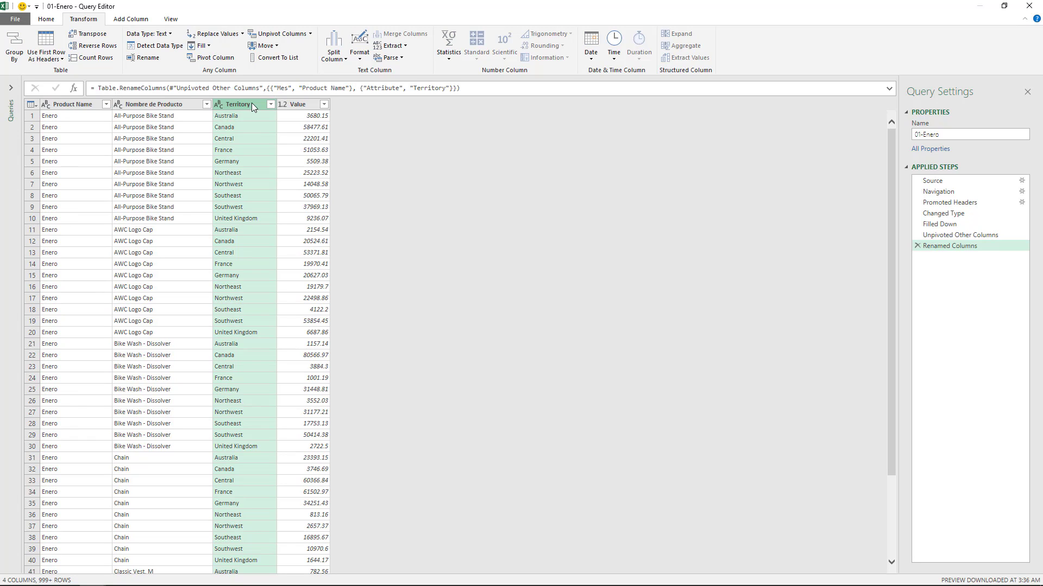
double_click(297, 104)
type("Sales")
key("Return")
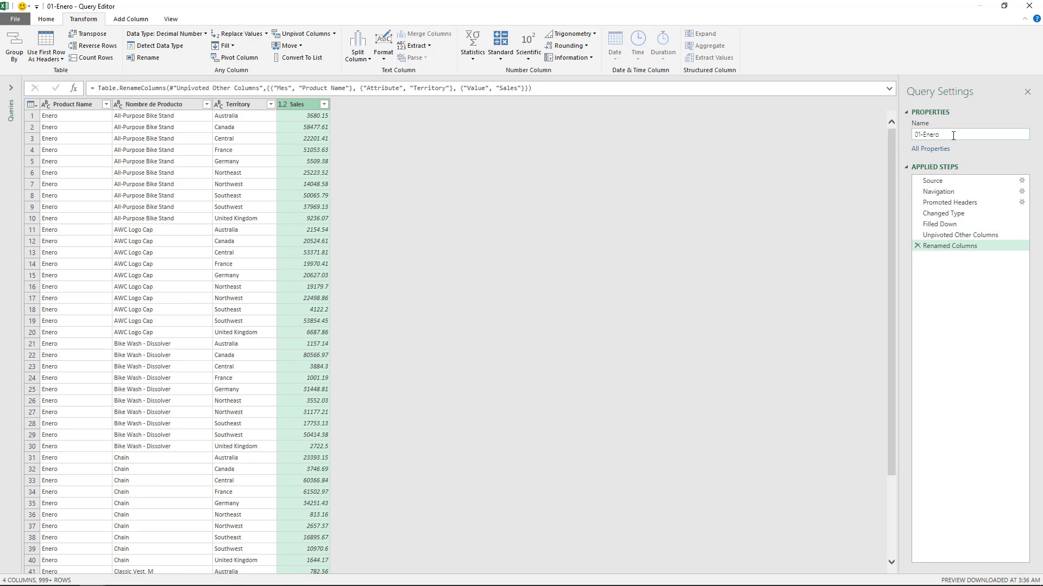
Step: Rename the query to Sample and expand the list of queries
left_click_drag(951, 135, 896, 129)
type("Sample")
key("Return")
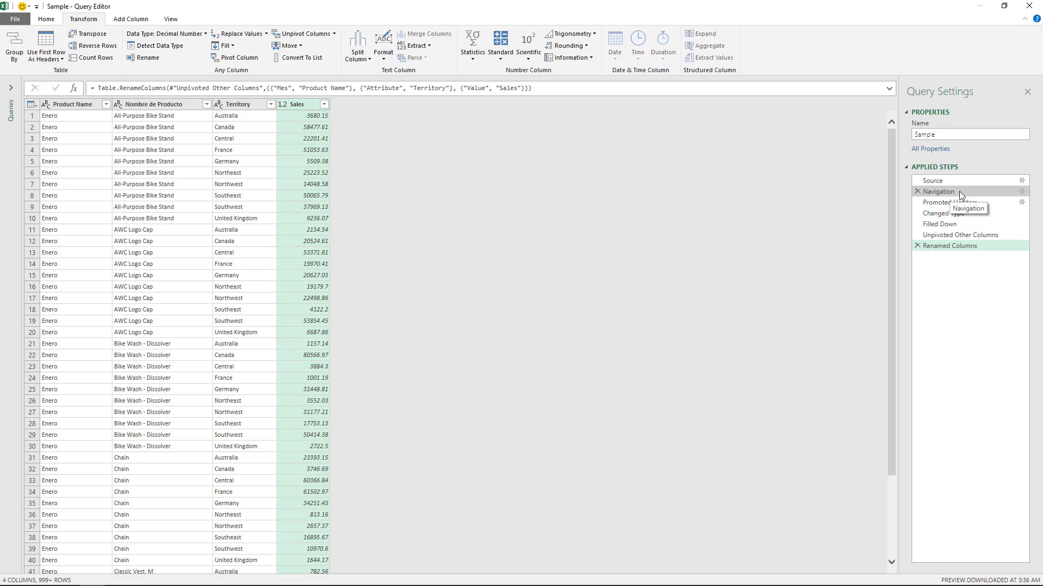
left_click(10, 87)
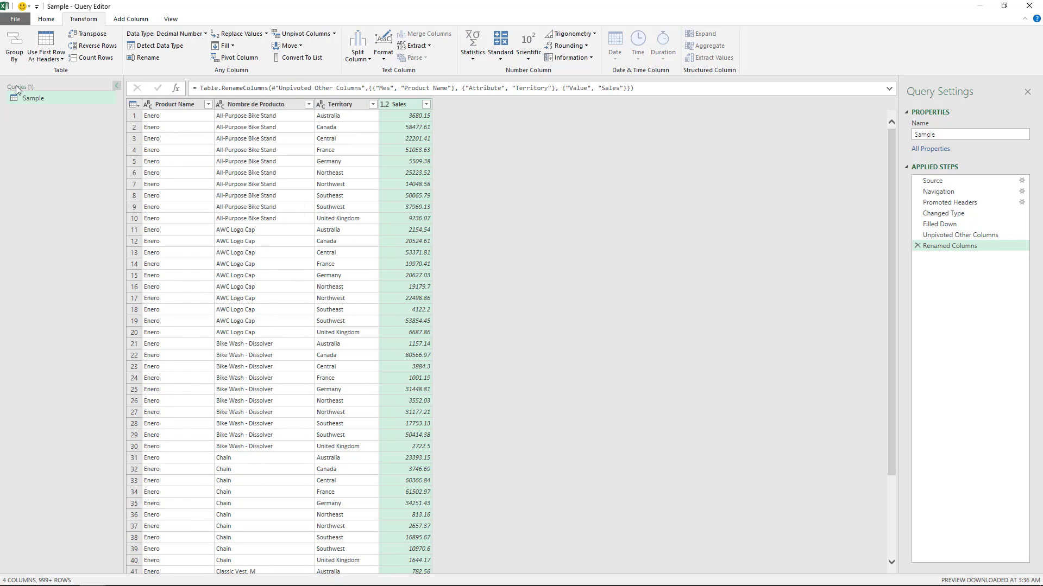
Step: Add a new data source of type Folder and start browsing for its folder path
left_click(57, 22)
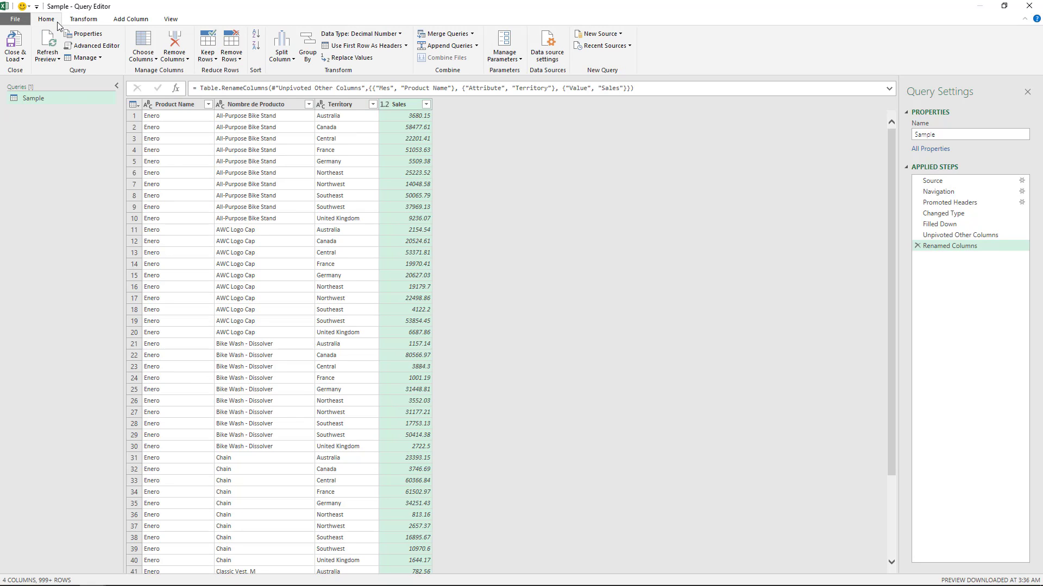
left_click(600, 34)
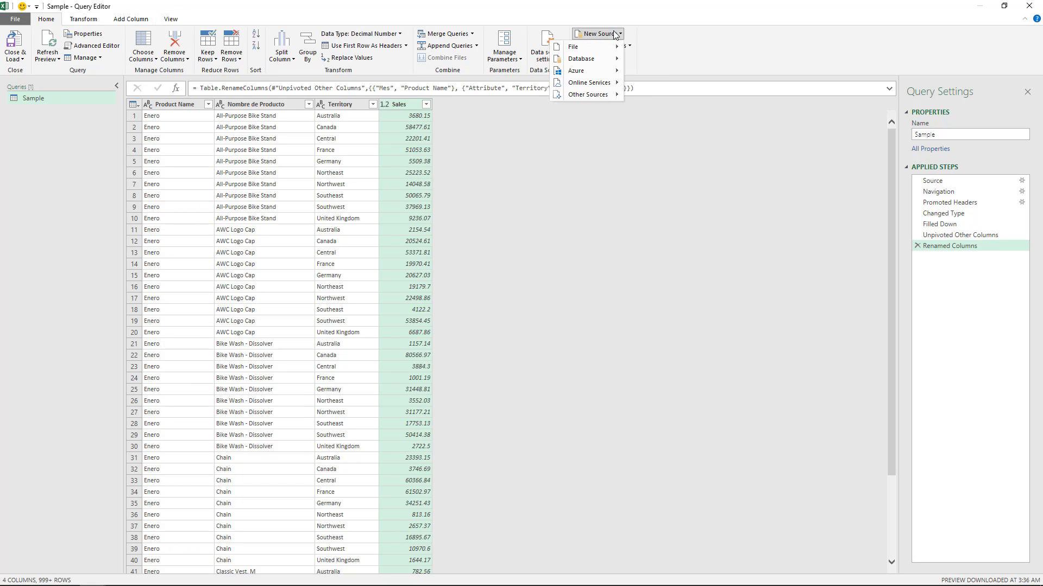
mouse_move(595, 52)
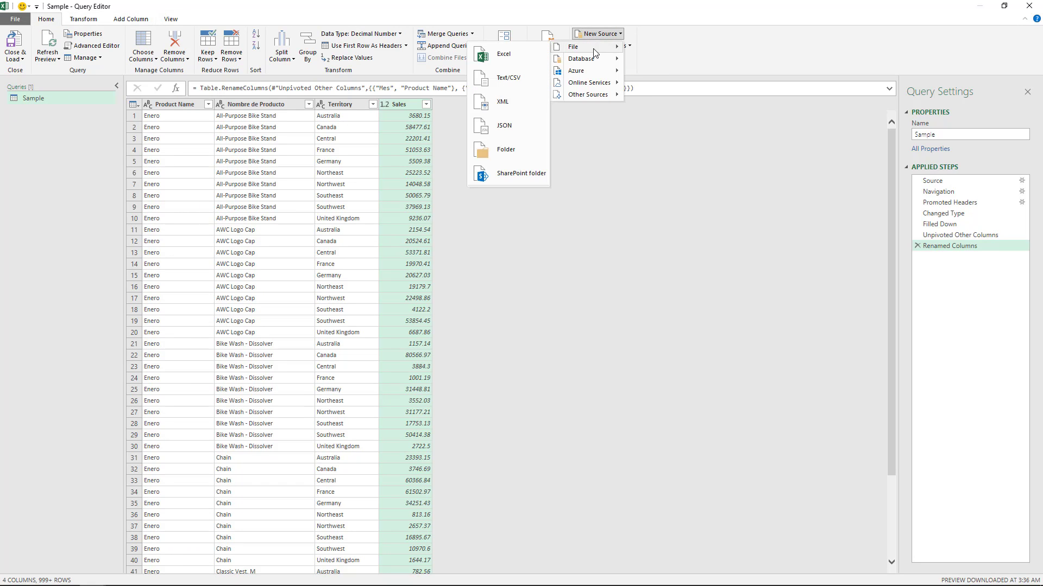
left_click(516, 157)
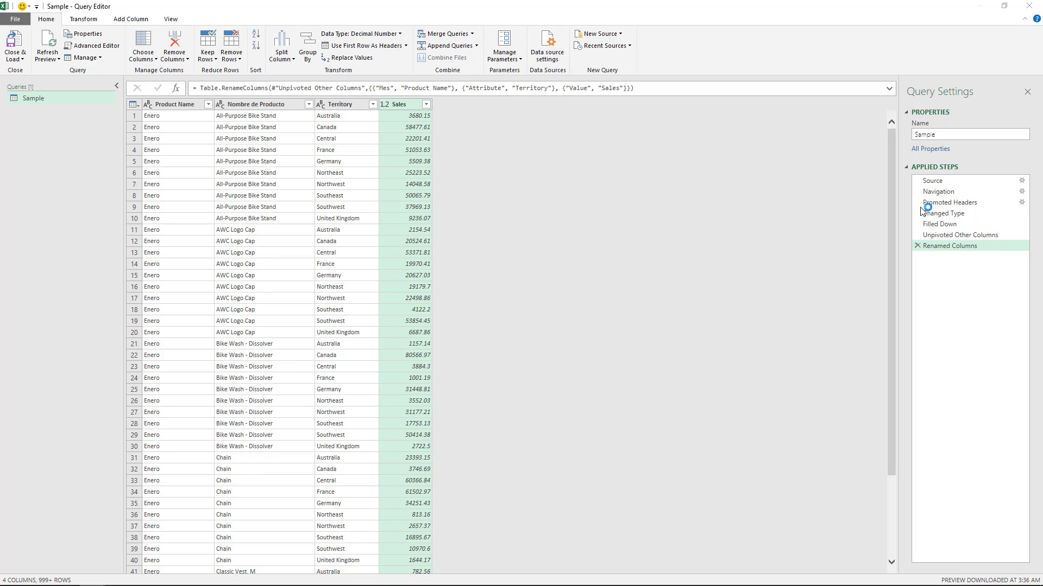
left_click(633, 283)
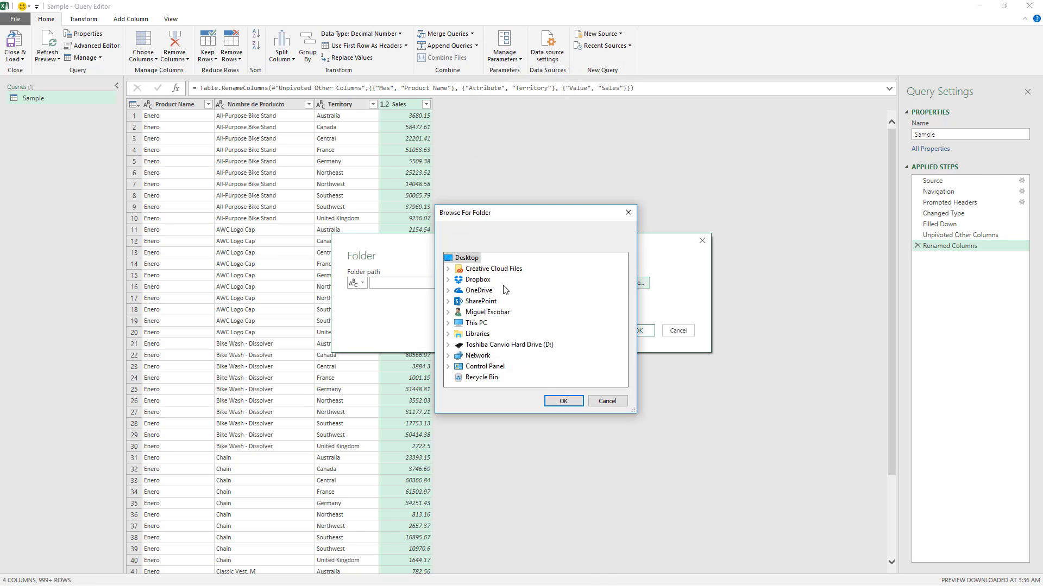
Step: Choose the Reportes de Ventas folder under SharePoint's Courses - Documents, inside 05 - Combinar Datos de una Carpeta, and open its file list for editing
left_click(460, 303)
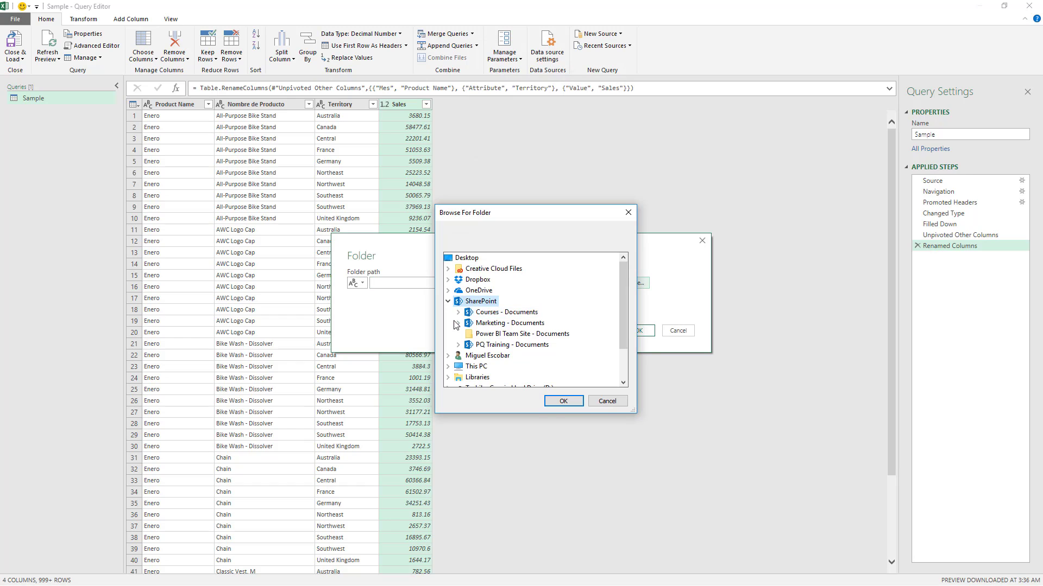
double_click(468, 313)
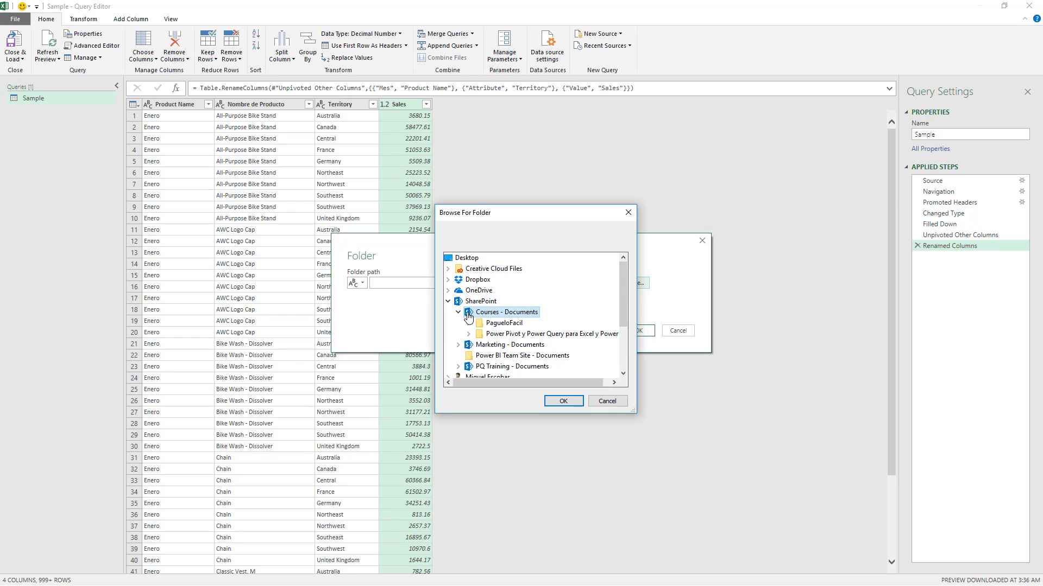
double_click(490, 335)
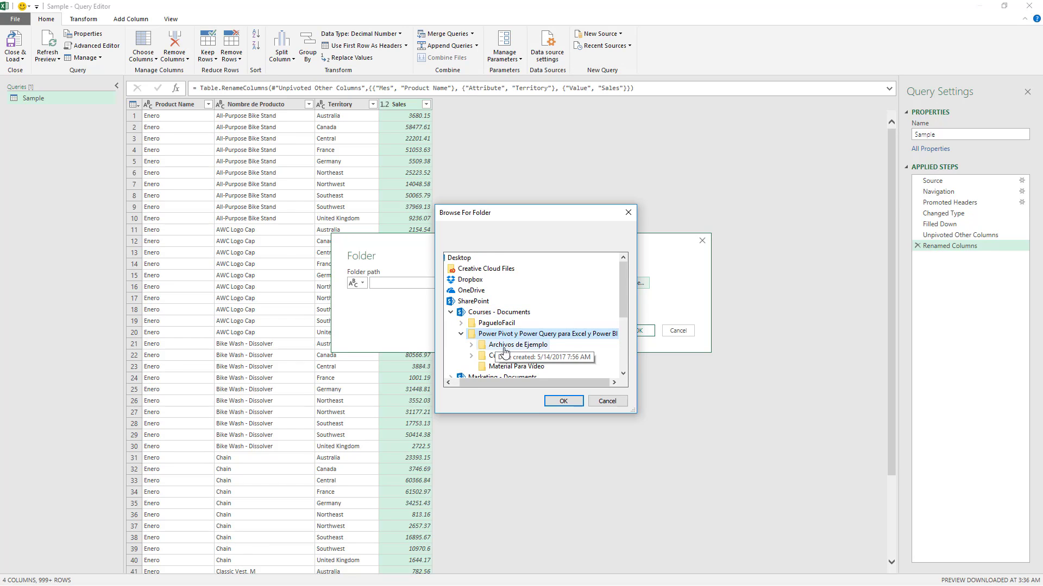
double_click(507, 346)
double_click(543, 323)
double_click(549, 312)
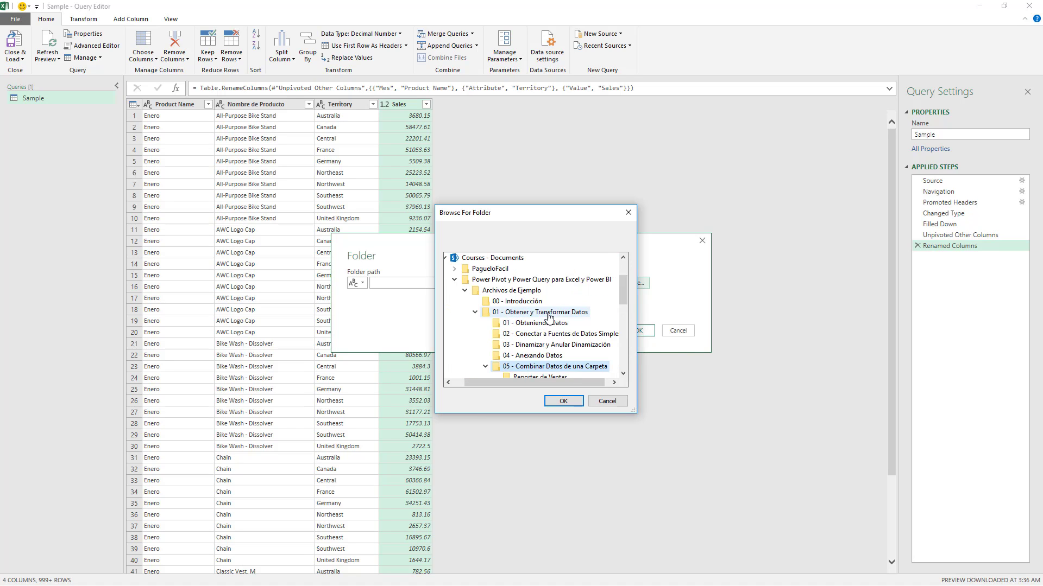
left_click(558, 344)
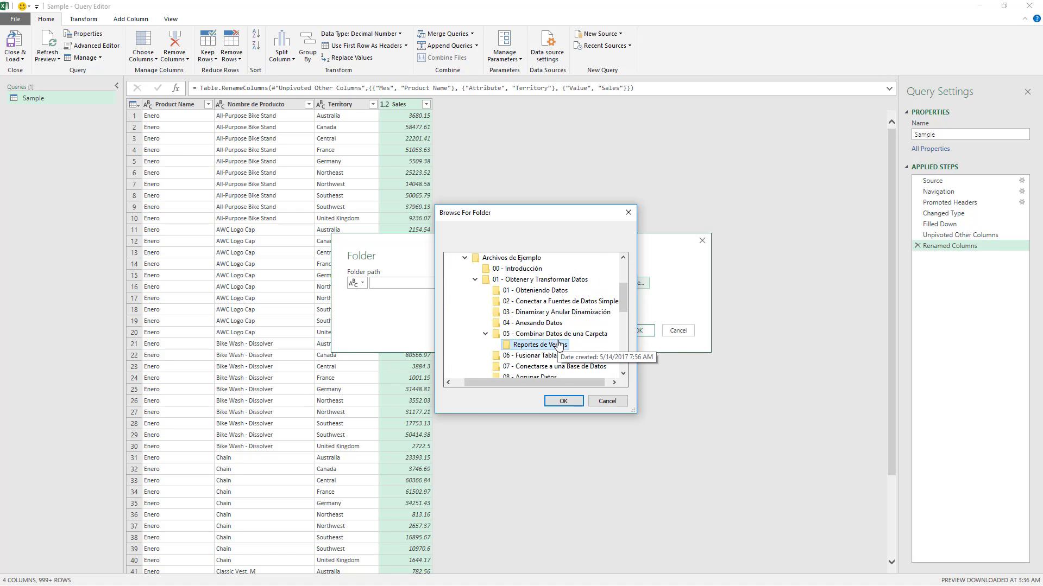
left_click(559, 400)
left_click(638, 331)
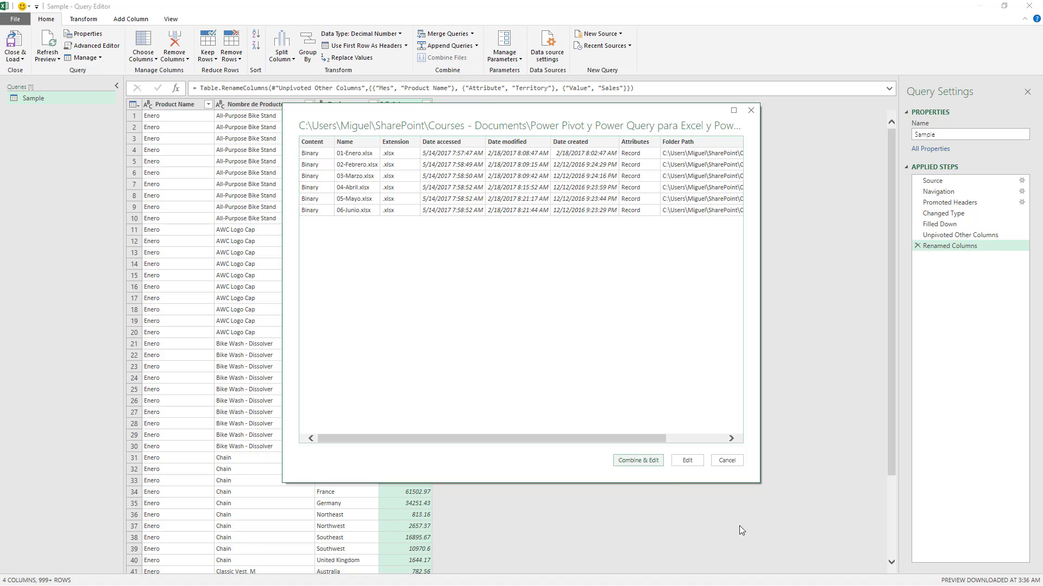
left_click(687, 462)
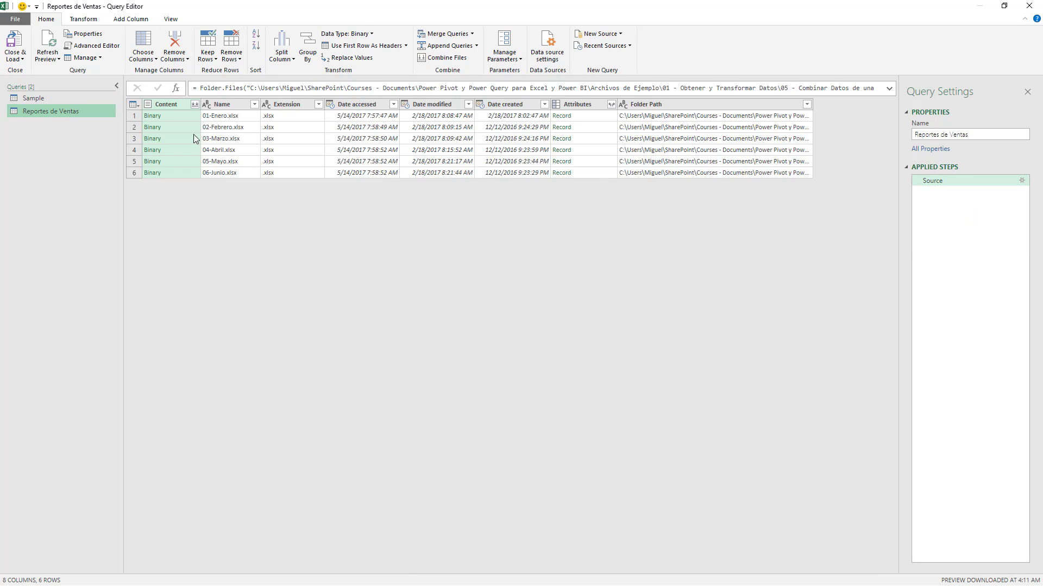
Step: Examine the Sample query's results and its M code in the Advanced Editor, leaving the code unedited
left_click(46, 98)
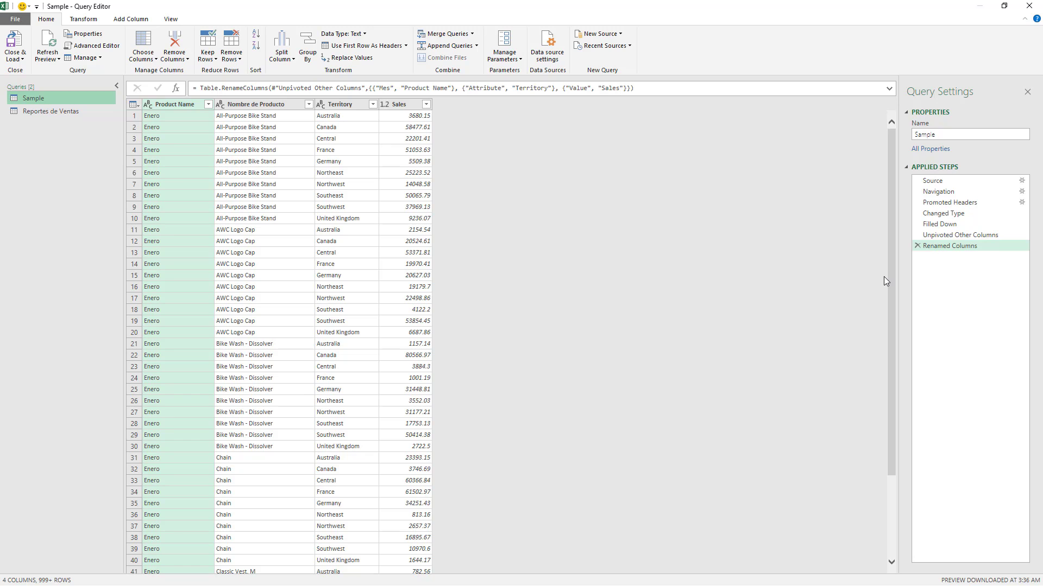
left_click_drag(894, 243, 905, 370)
left_click_drag(917, 301, 908, 201)
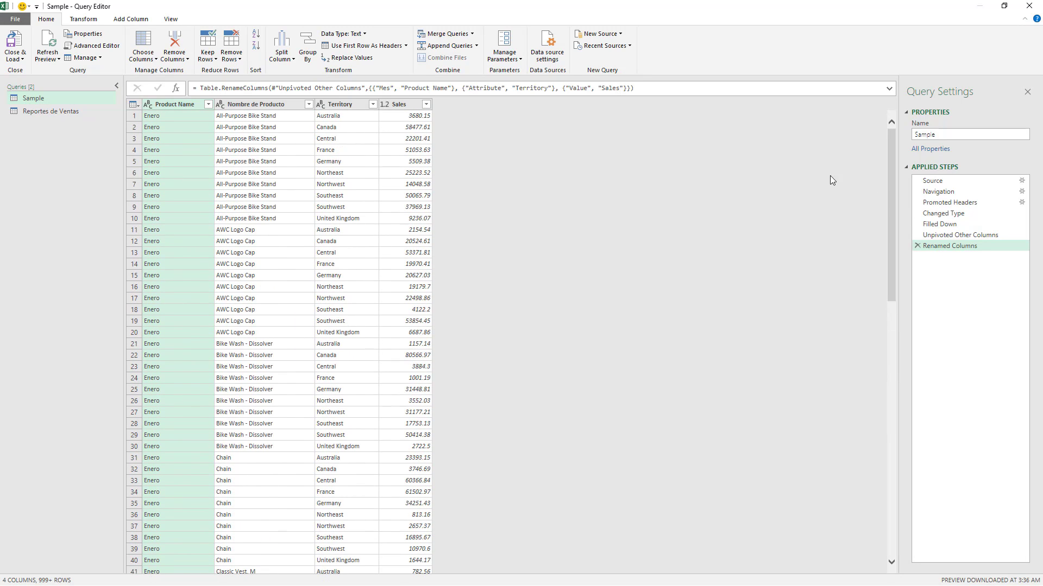
left_click(173, 19)
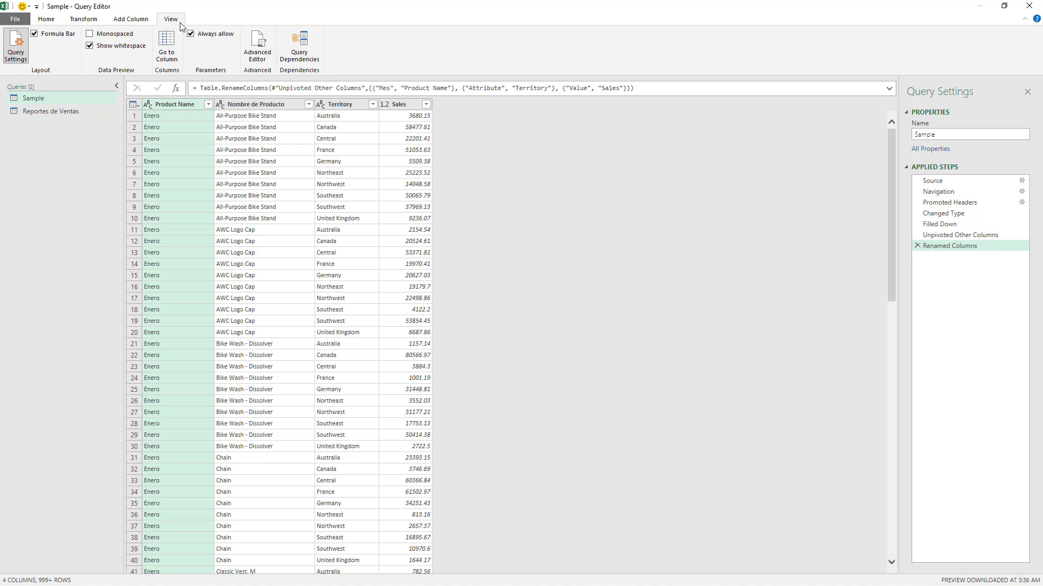
left_click(266, 38)
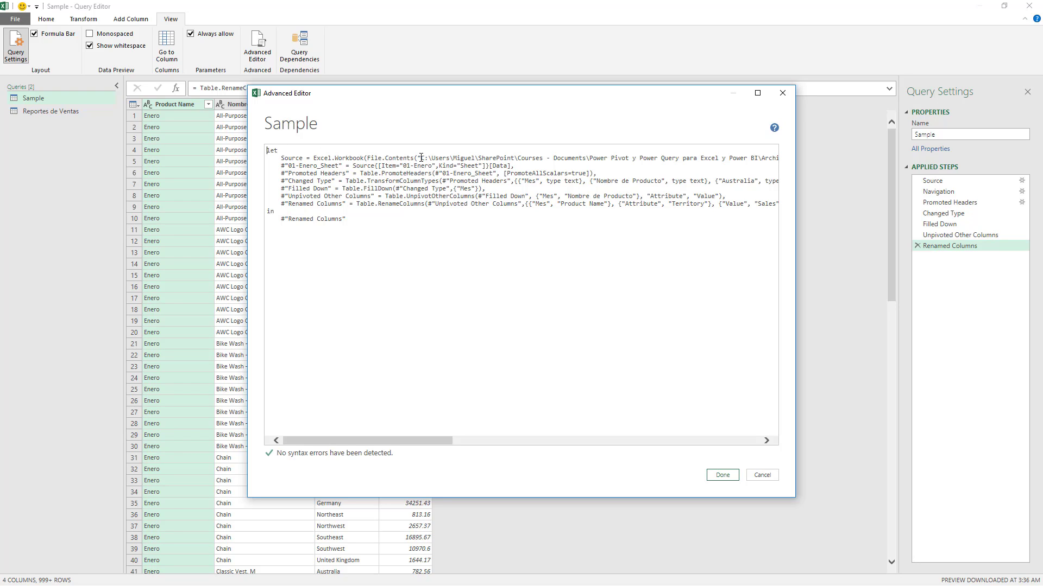
left_click(758, 475)
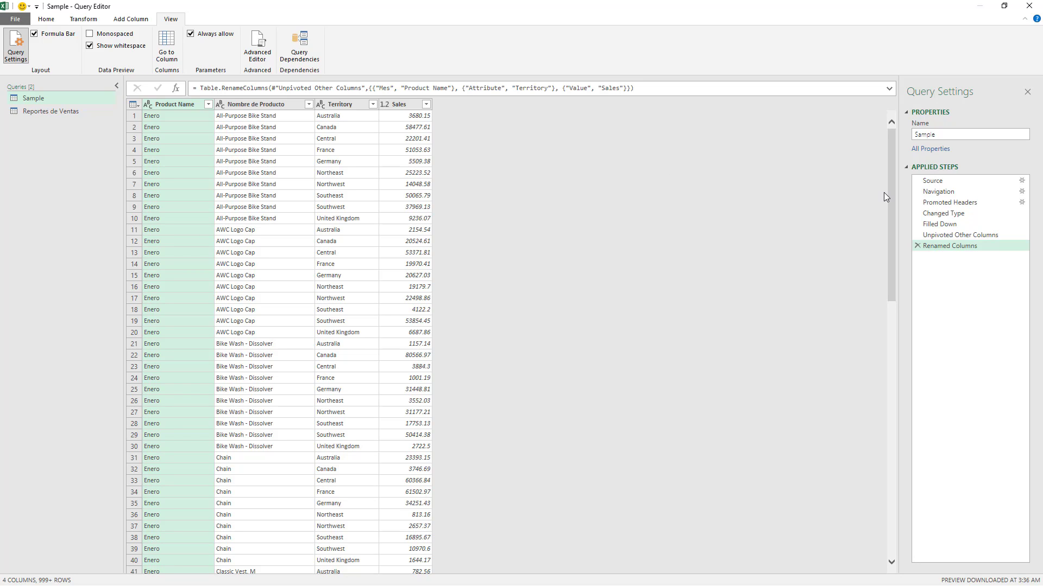
Step: Copy the File.Contents expression for 01-Enero.xlsx from the formula of the Sample query's Source step
left_click_drag(894, 158, 890, 134)
left_click(954, 181)
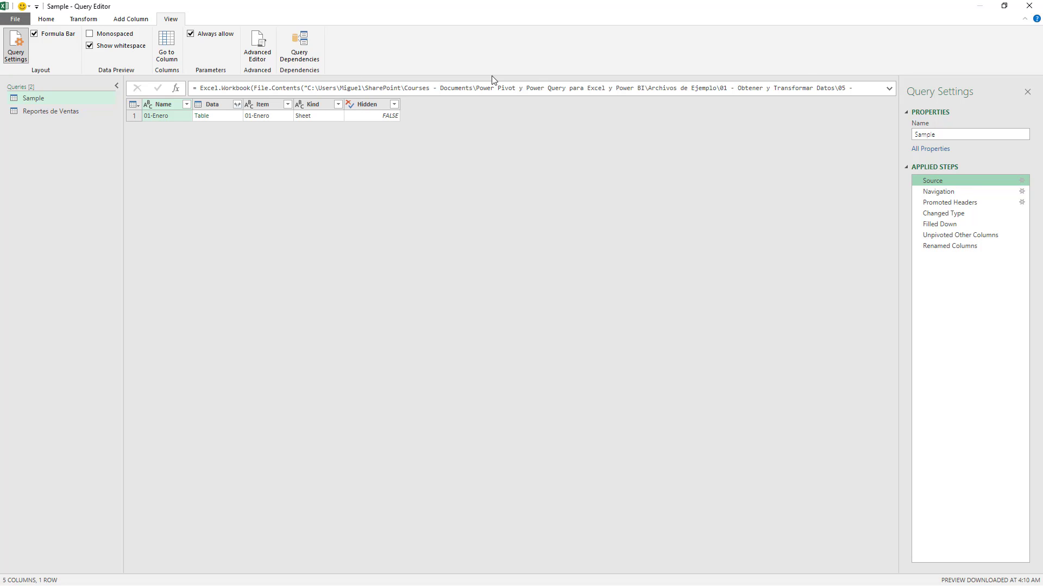
left_click(889, 88)
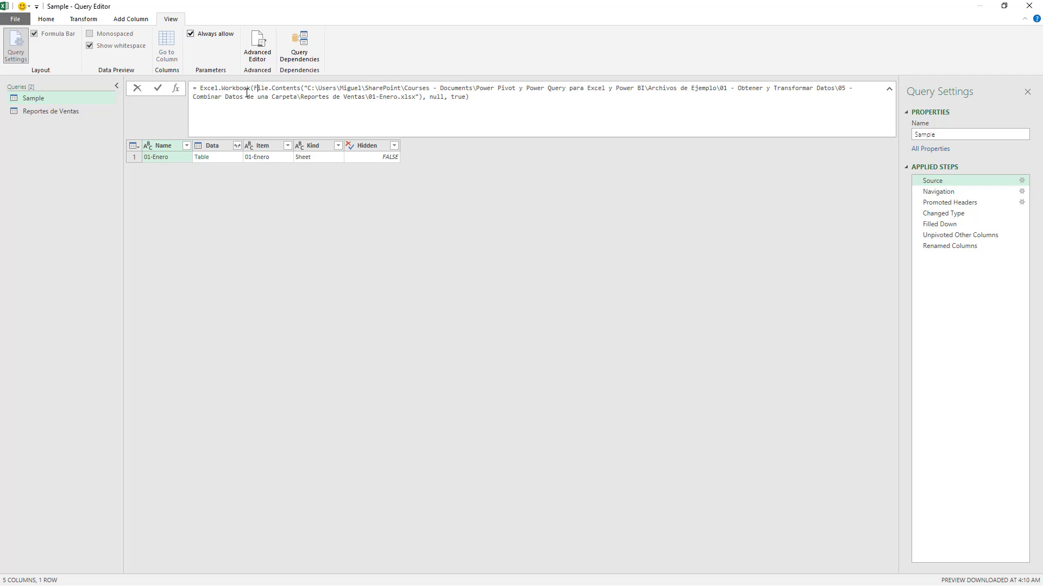
left_click_drag(254, 88, 299, 87)
left_click_drag(300, 87, 424, 97)
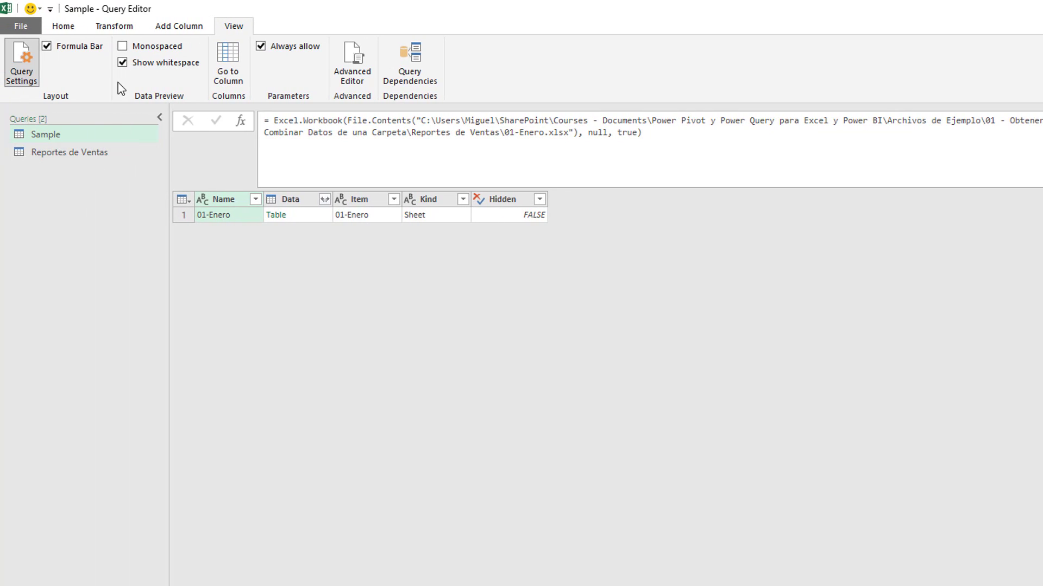
Step: Add a new blank query to the workbook
left_click(80, 28)
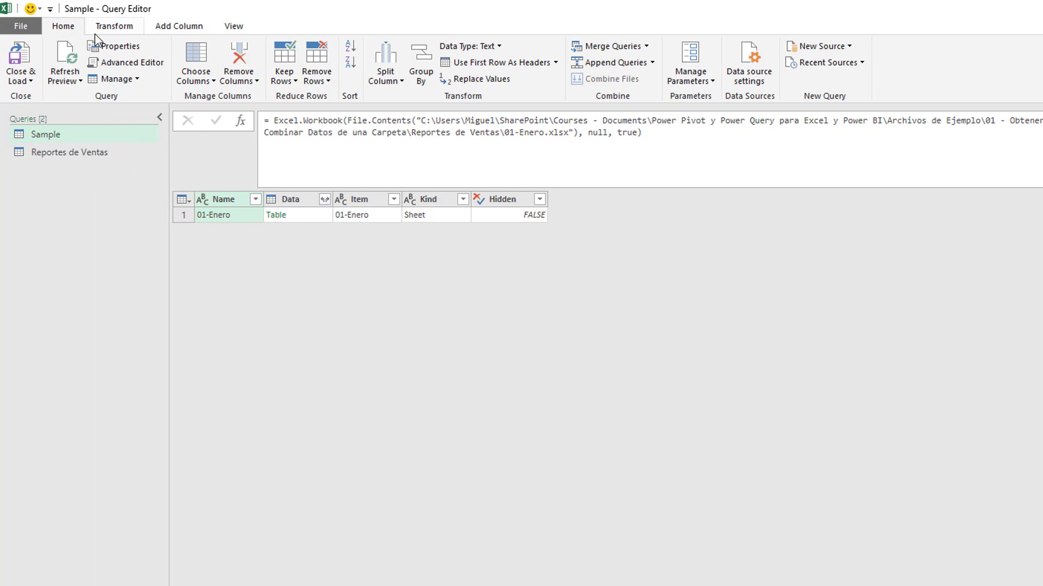
left_click(845, 47)
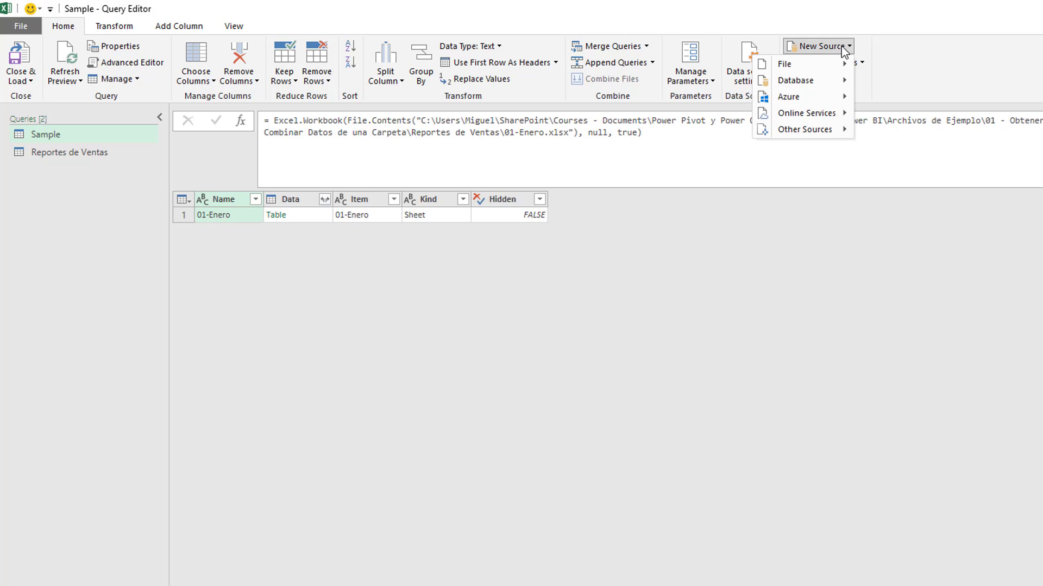
mouse_move(808, 69)
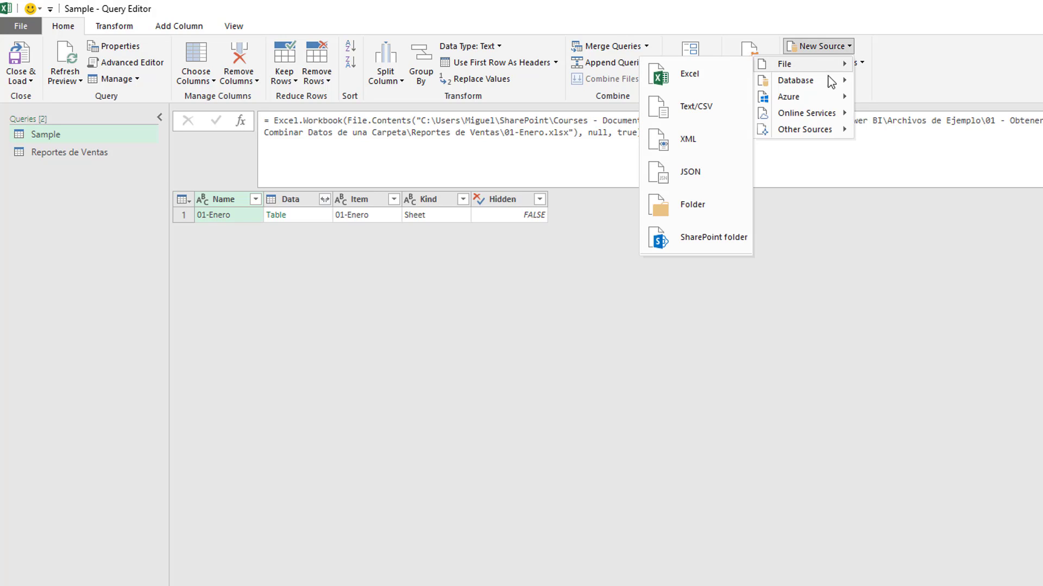
mouse_move(823, 131)
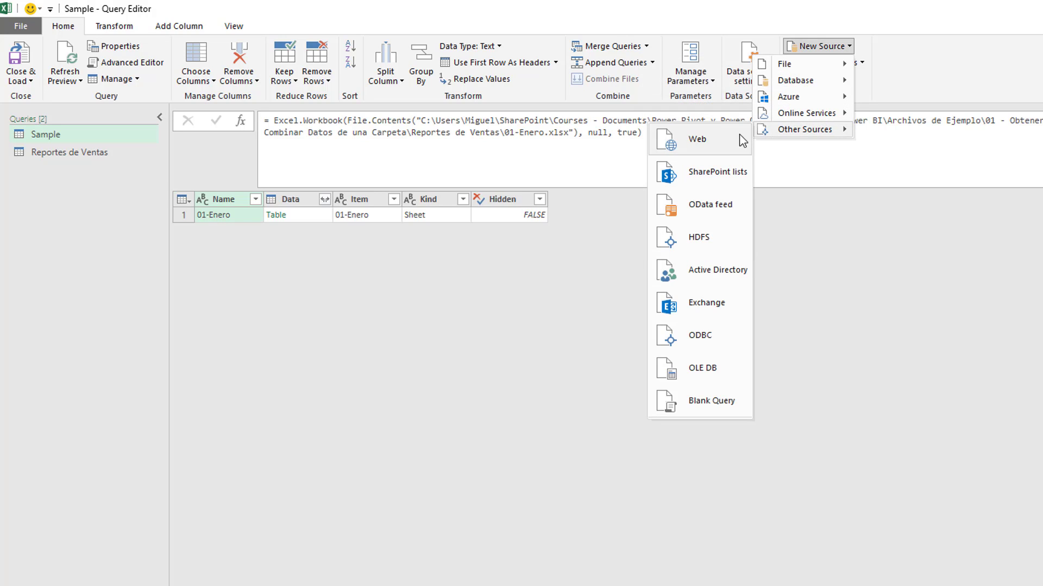
left_click(709, 400)
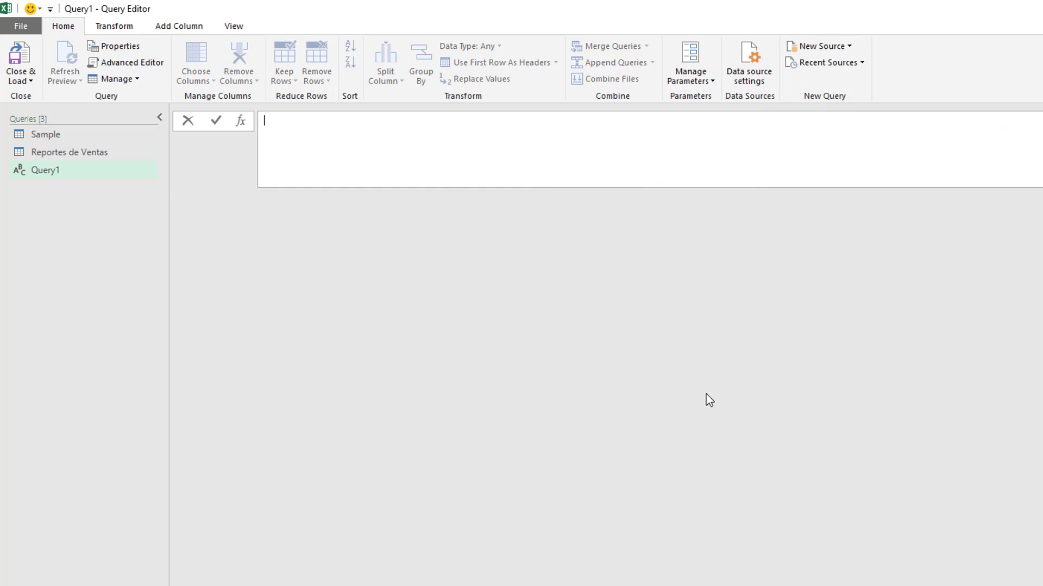
Step: Set the blank query's Source to the copied File.Contents expression with its closing parenthesis, and rename the query to SampleBinary
left_click(242, 31)
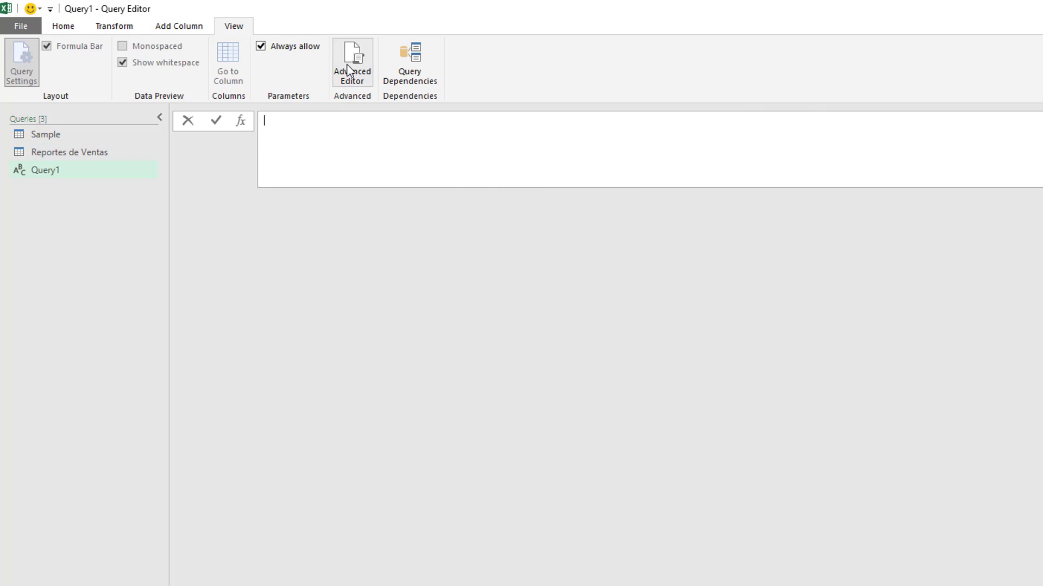
left_click(359, 79)
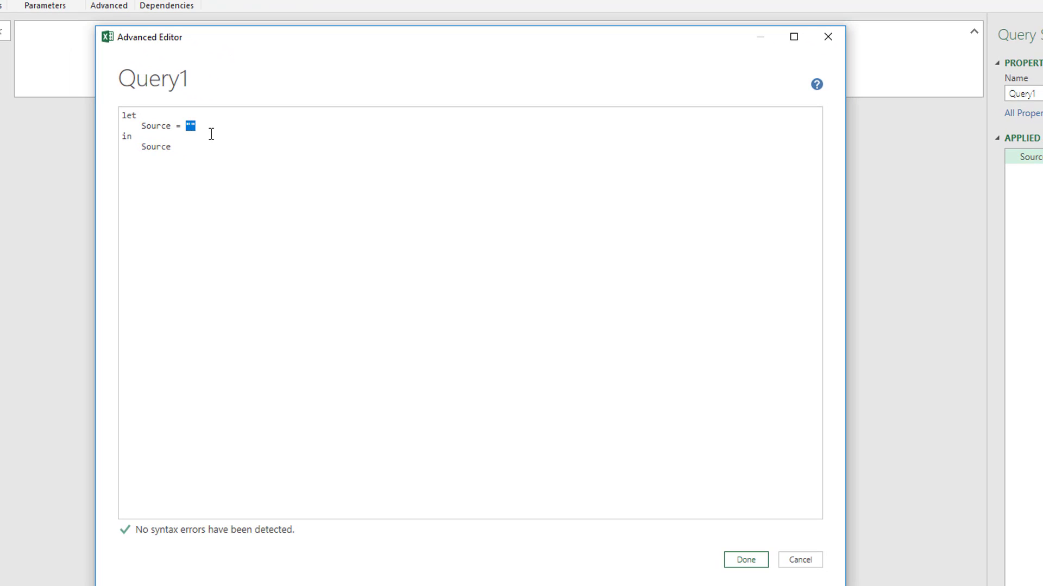
key("ctrl+v")
key("Home")
key("End")
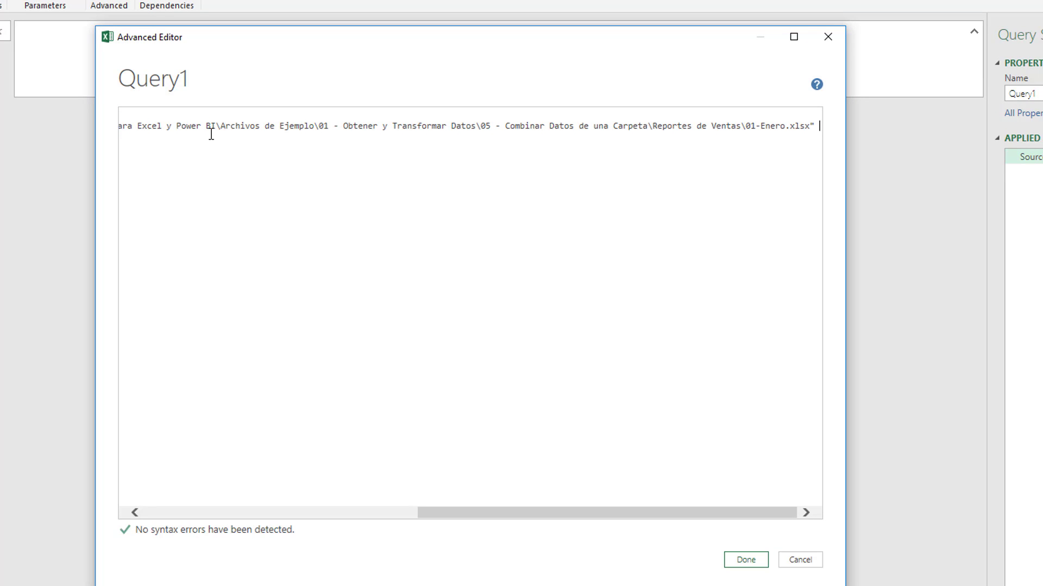
key("BackSpace")
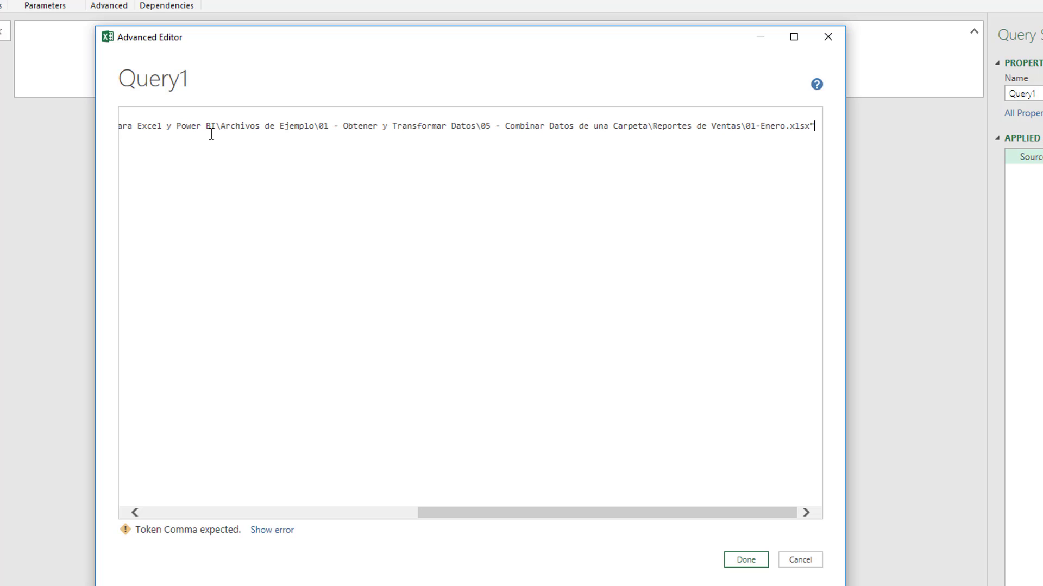
key("Home")
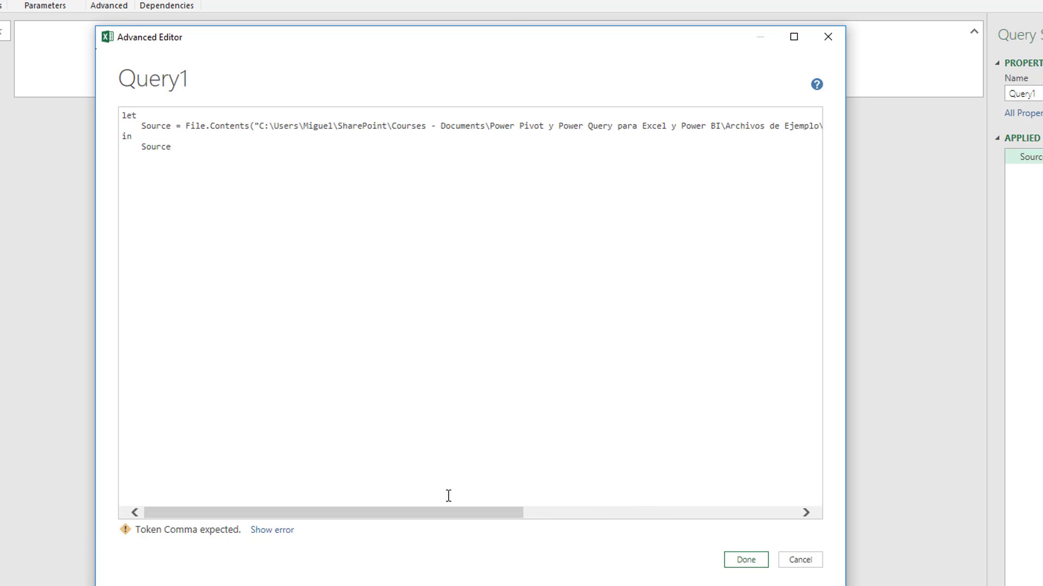
left_click_drag(464, 514, 850, 241)
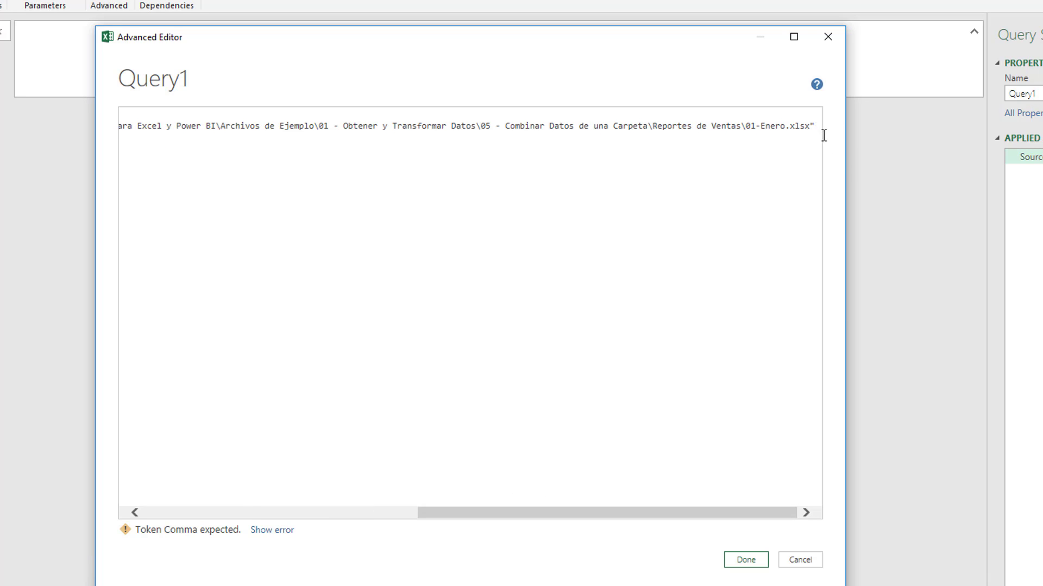
type(")")
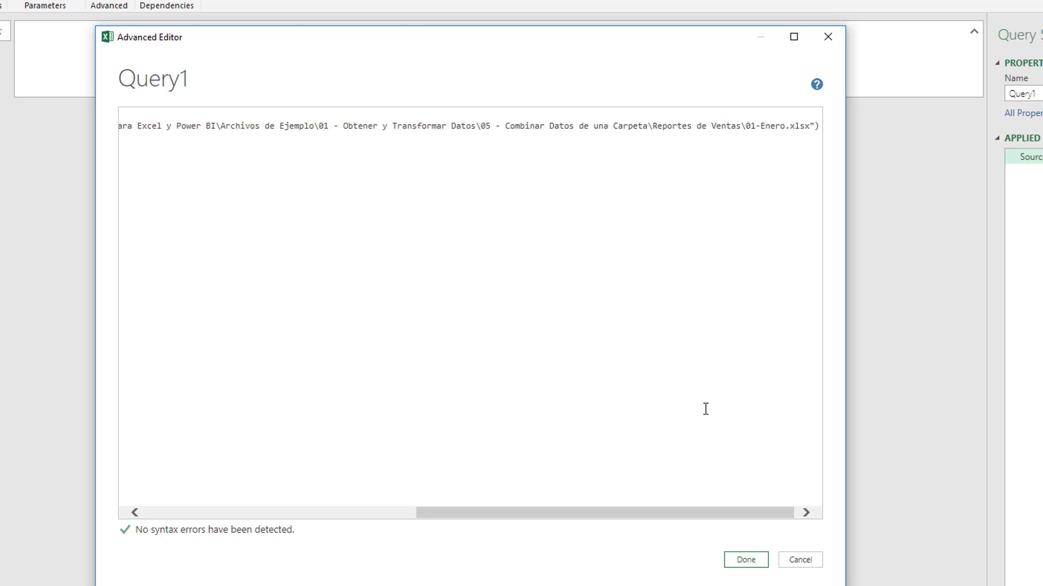
left_click(746, 560)
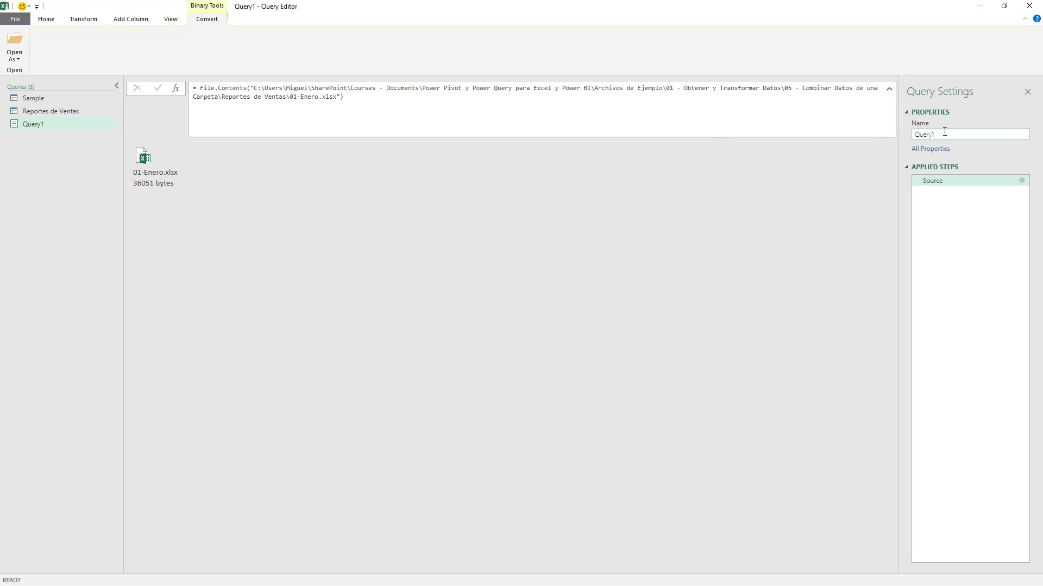
type("SampleBinary")
key("Return")
Step: Create a new parameter named BinaryFile and set its type to Binary
left_click(58, 20)
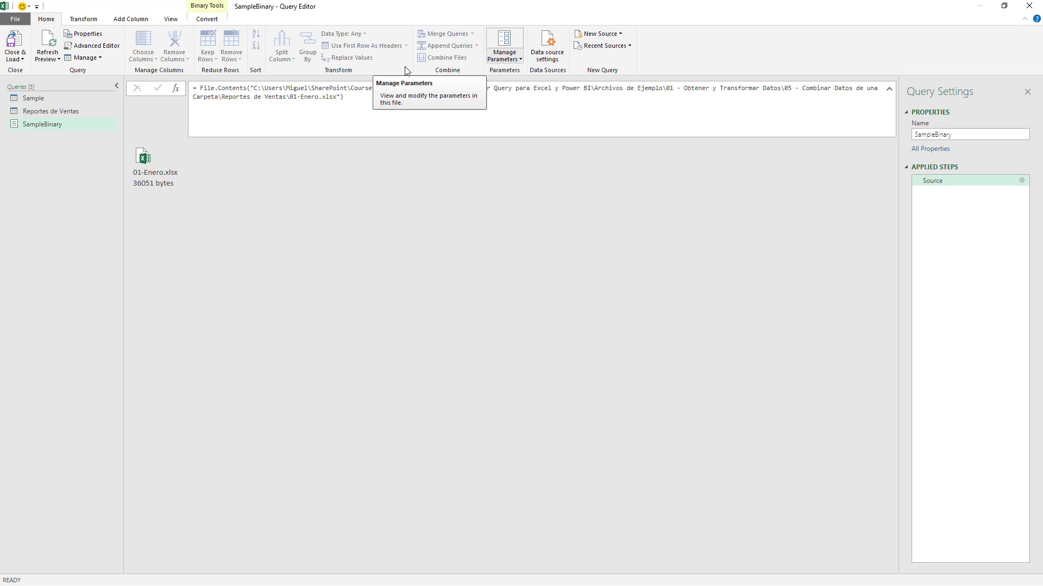
left_click(505, 57)
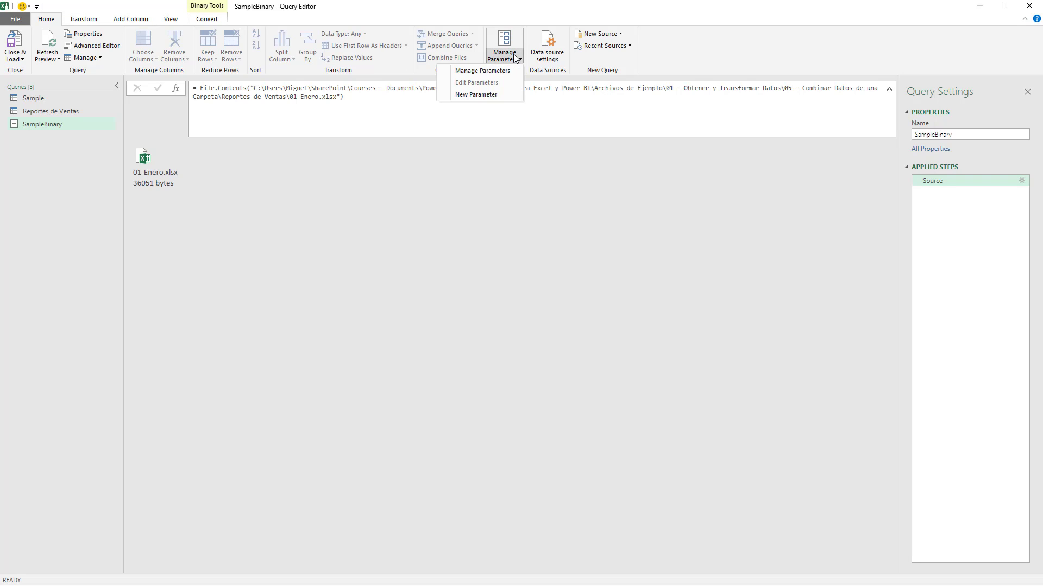
left_click(486, 95)
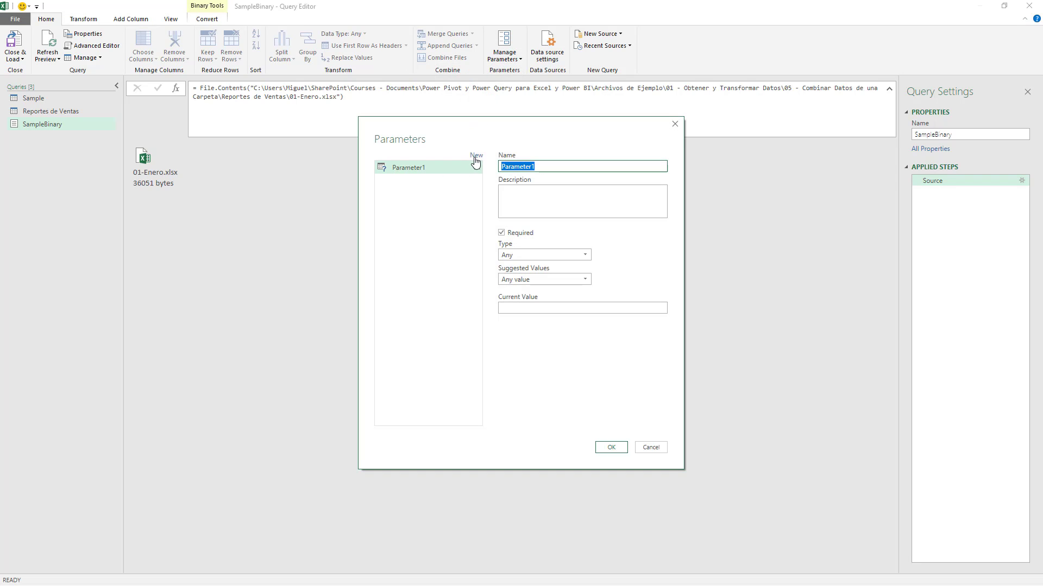
type("BinaryFile")
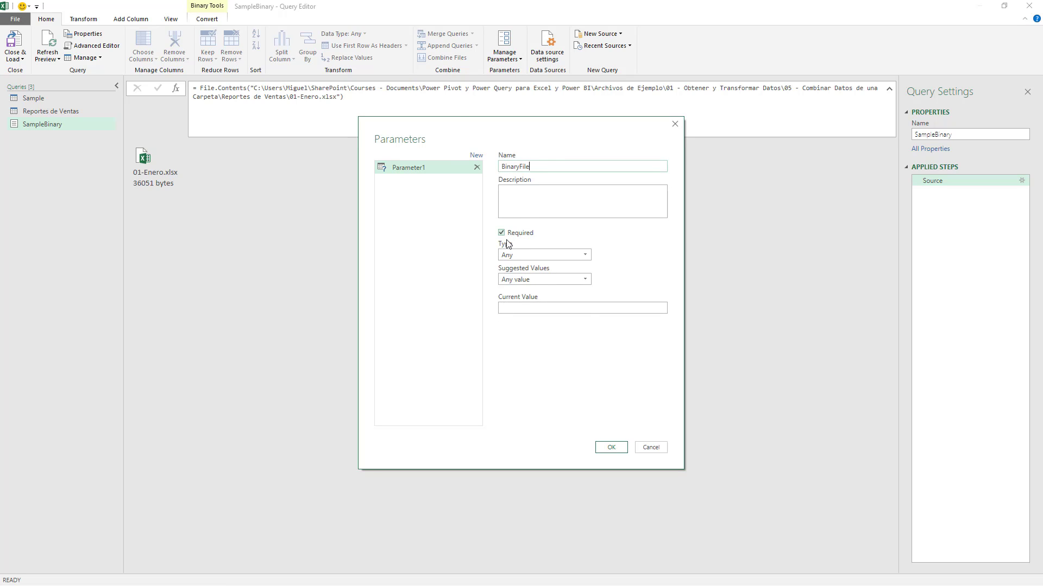
left_click(525, 255)
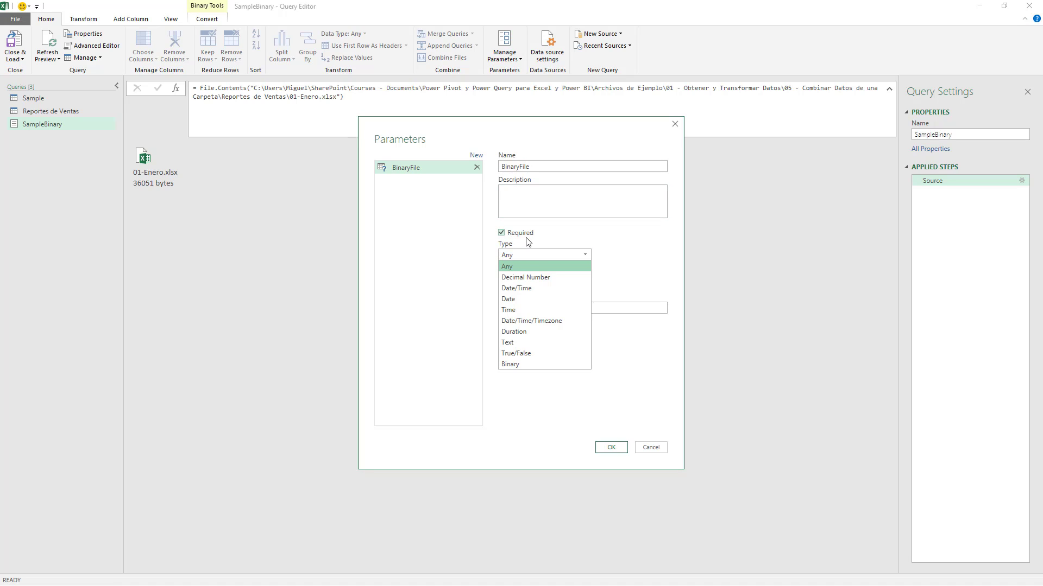
left_click(520, 364)
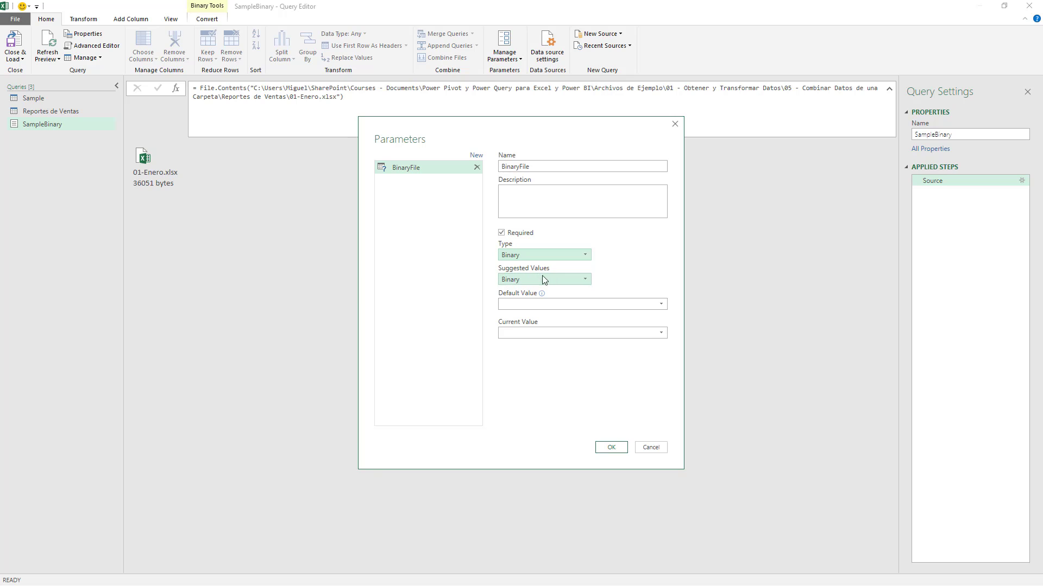
Step: Set both the default and current value of the BinaryFile parameter to SampleBinary and confirm the parameter
left_click(515, 307)
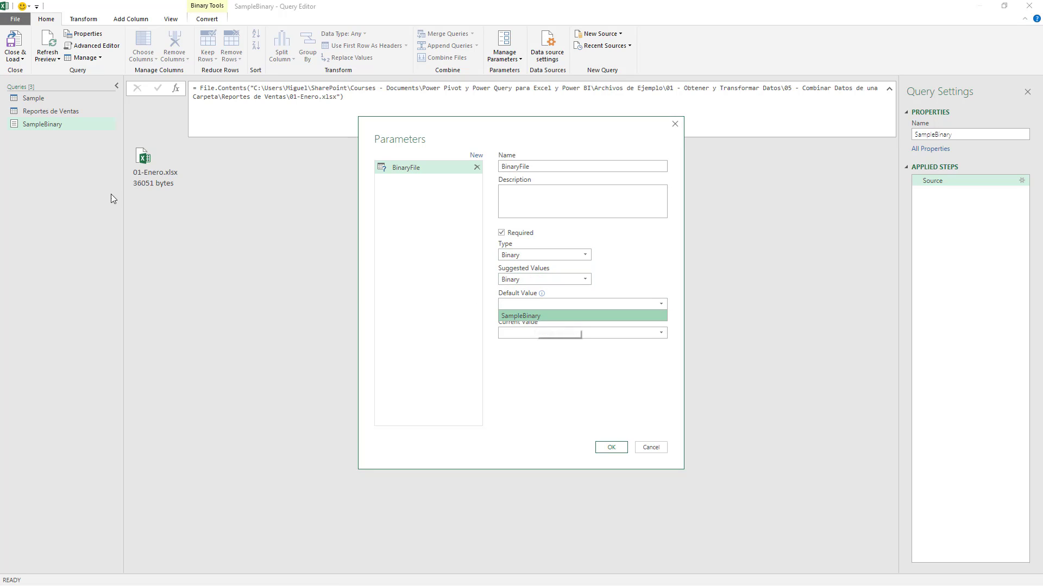
left_click(533, 316)
left_click(519, 338)
left_click(524, 343)
left_click(609, 447)
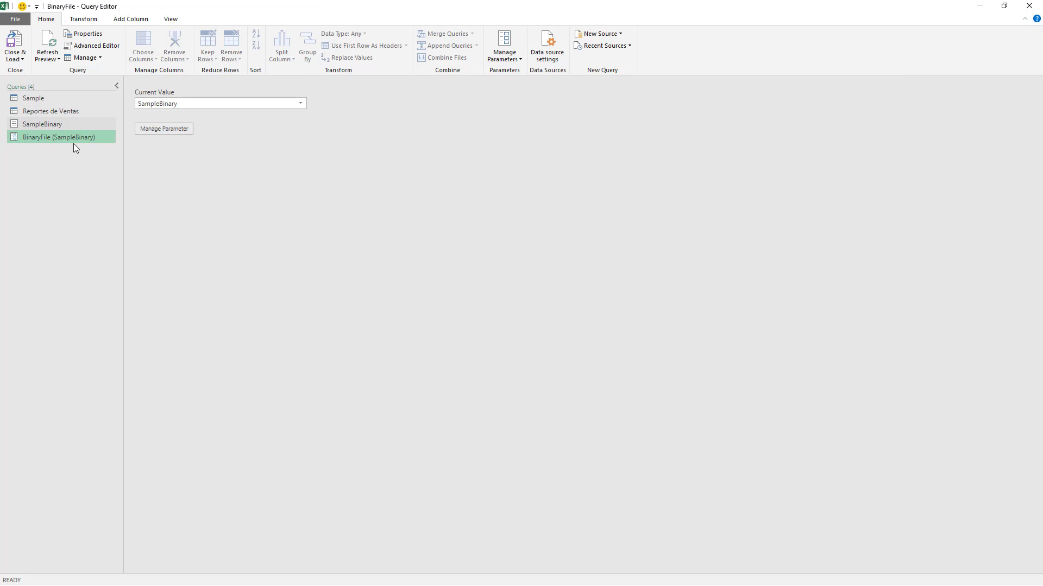
Step: Replace the File.Contents argument in the Sample query's Source formula with BinaryFile, giving Excel.Workbook(BinaryFile, null, true)
left_click(35, 102)
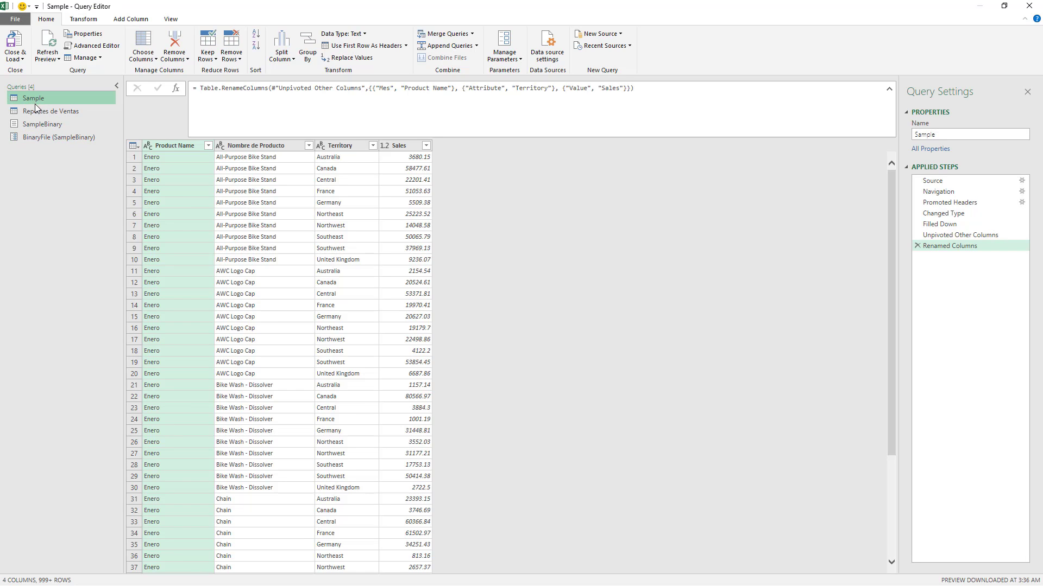
left_click(972, 181)
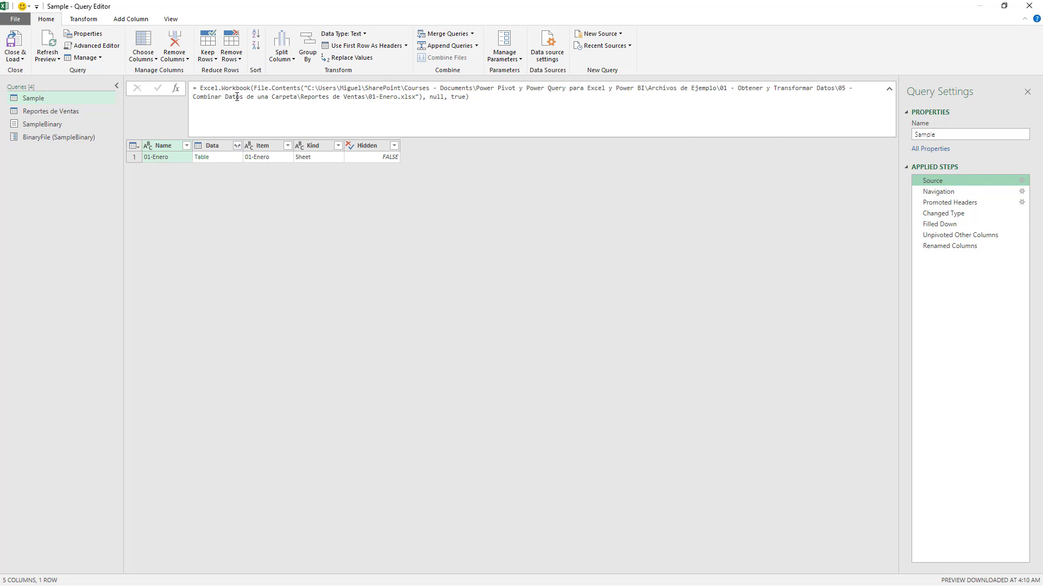
left_click_drag(254, 89, 429, 99)
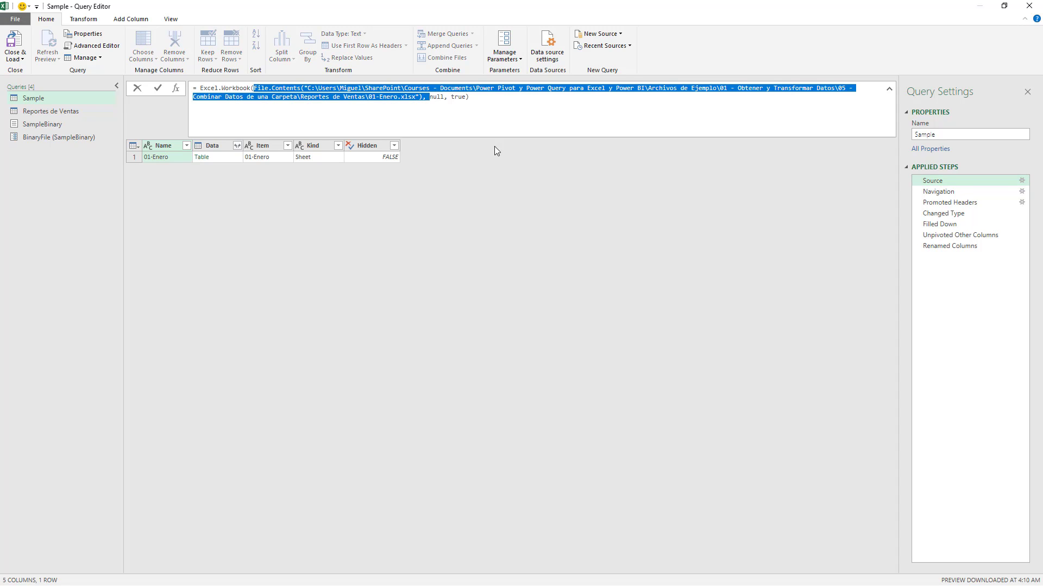
key("shift+Left")
key("shift+Left")
key("Delete")
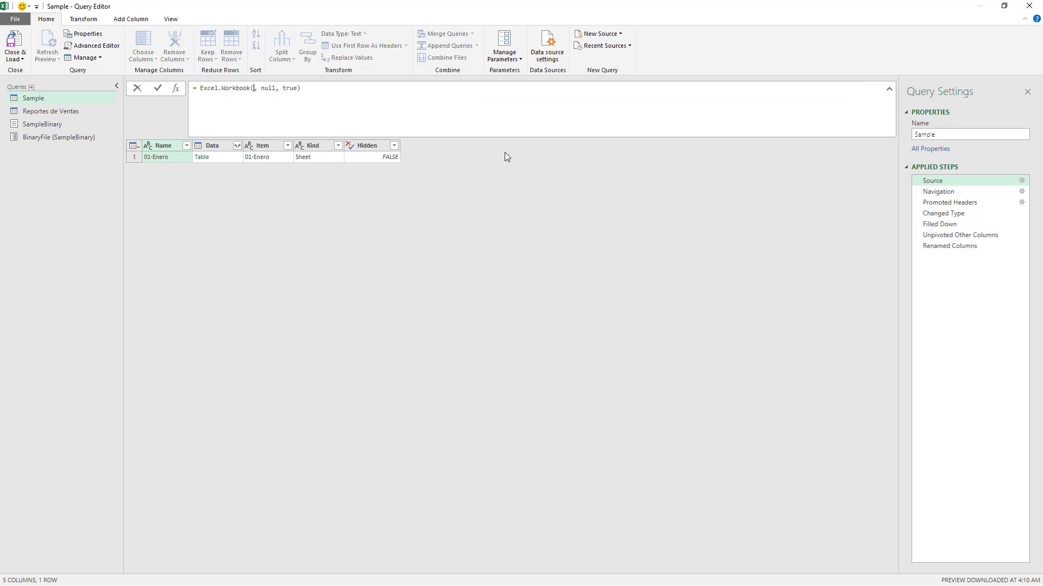
type("BinaryFile")
key("Return")
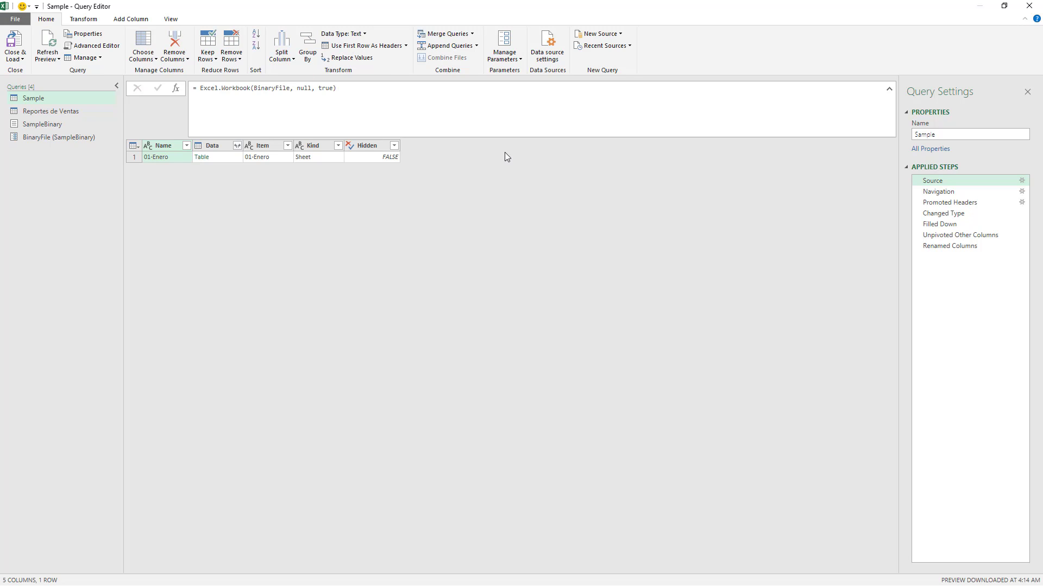
Step: Review the Sample query's Renamed Columns and Source steps, the BinaryFile parameter's current value and the SampleBinary query
left_click_drag(981, 223, 956, 246)
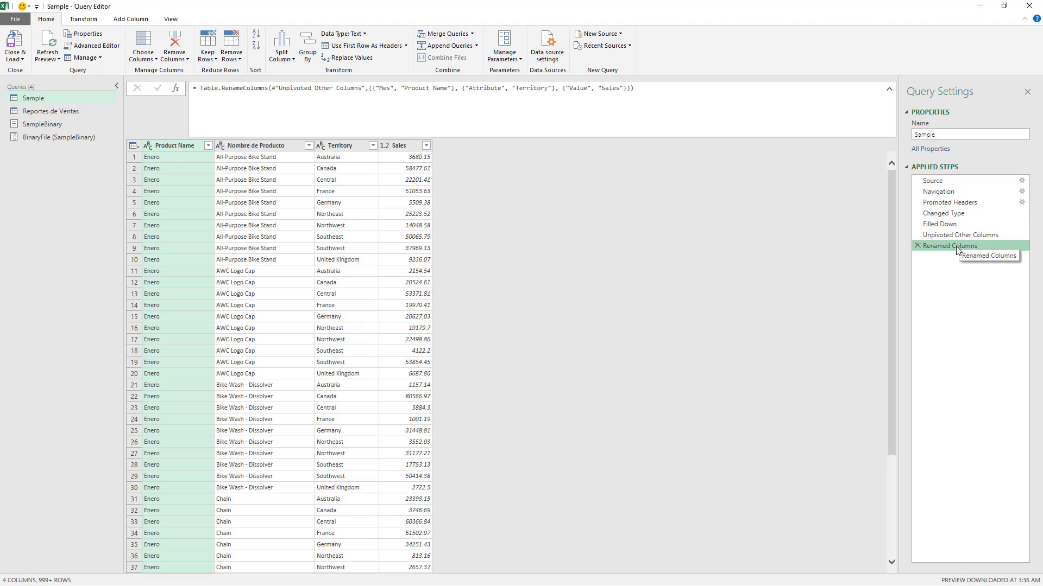
left_click(969, 180)
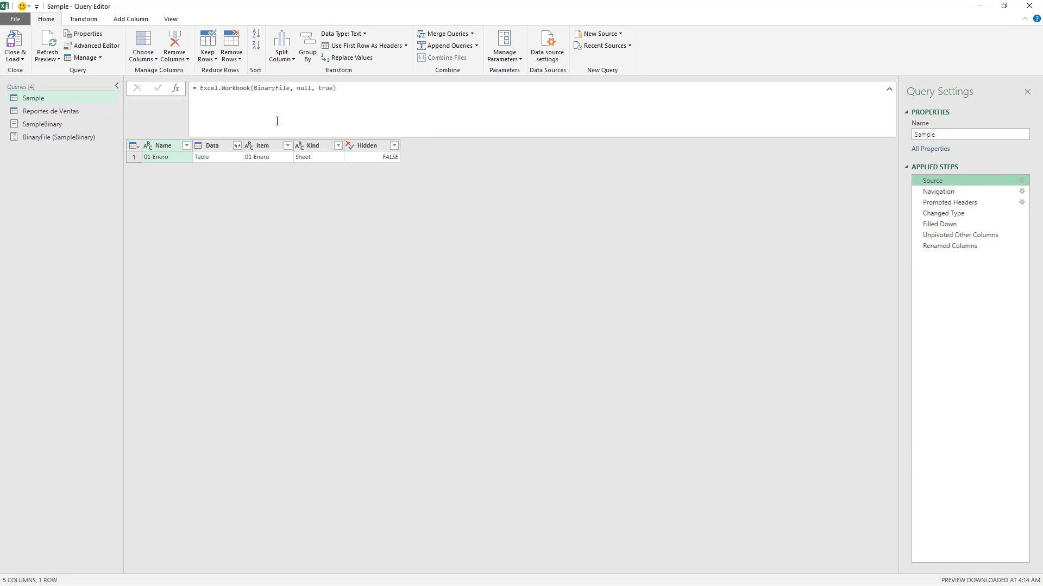
left_click(63, 138)
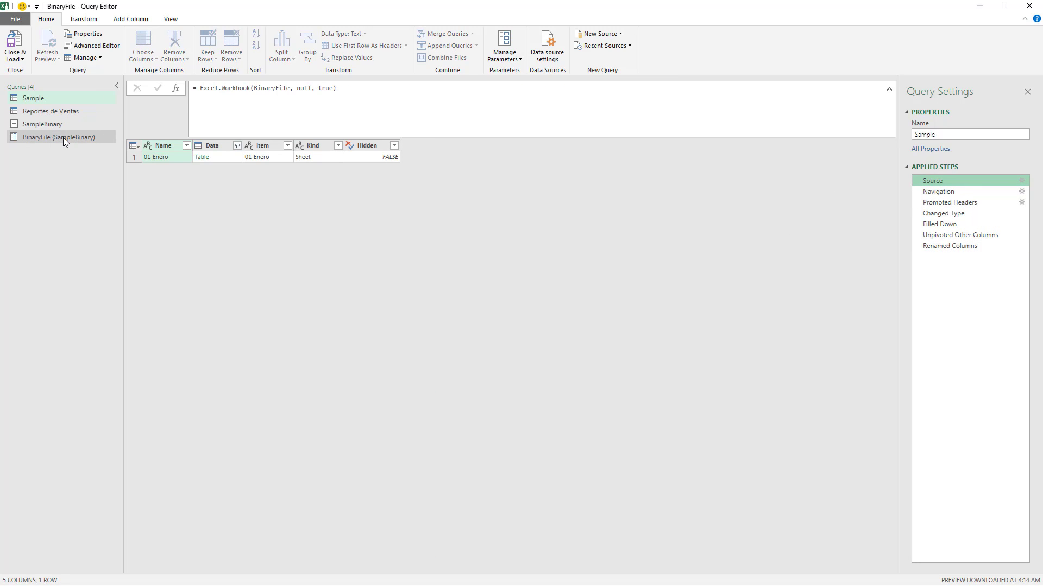
left_click(208, 103)
left_click(207, 103)
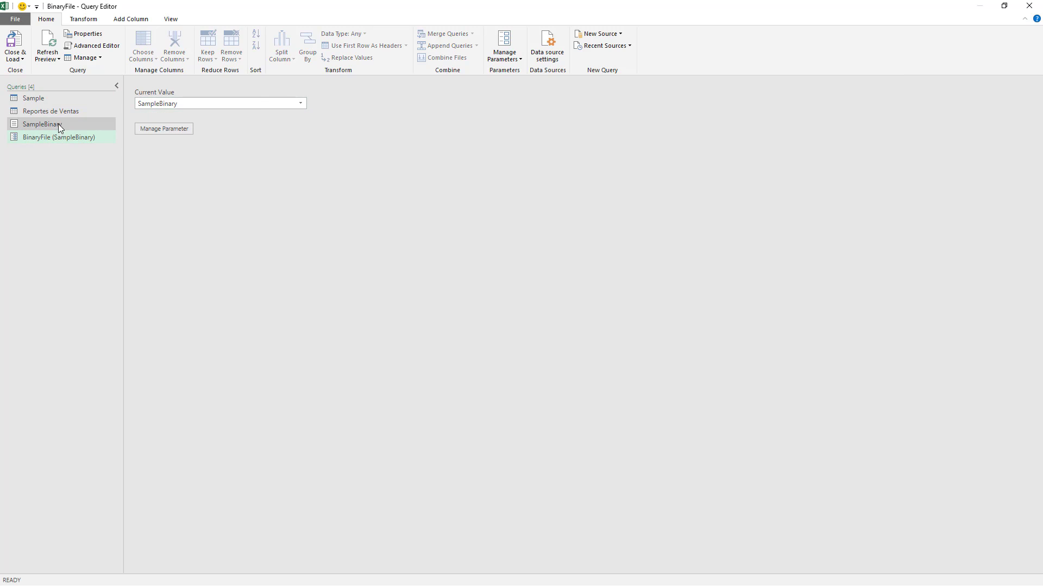
left_click(57, 124)
Step: Create a function named MyFX from the Sample query, using the BinaryFile parameter
left_click(57, 101)
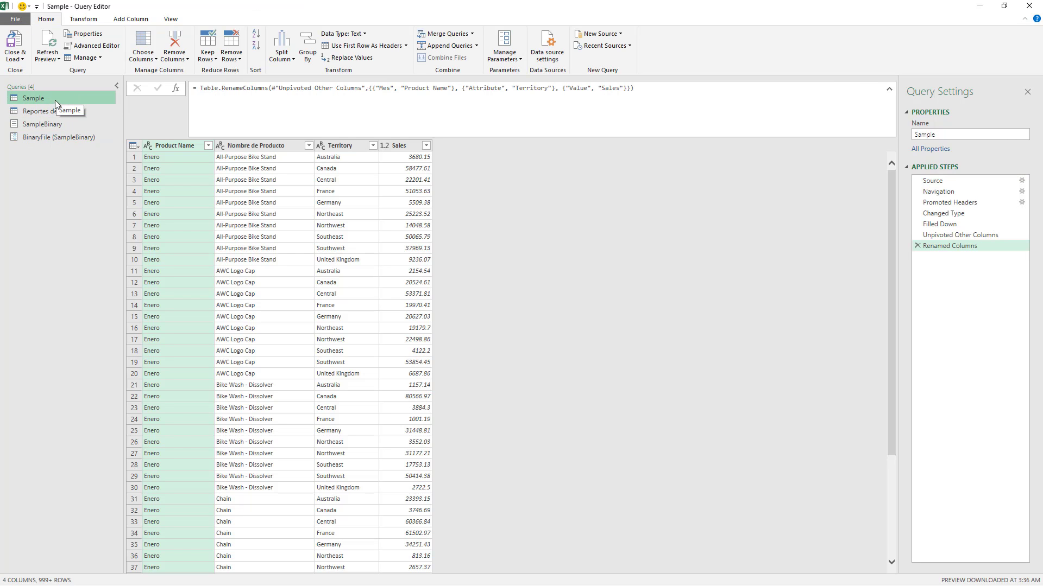
right_click(48, 105)
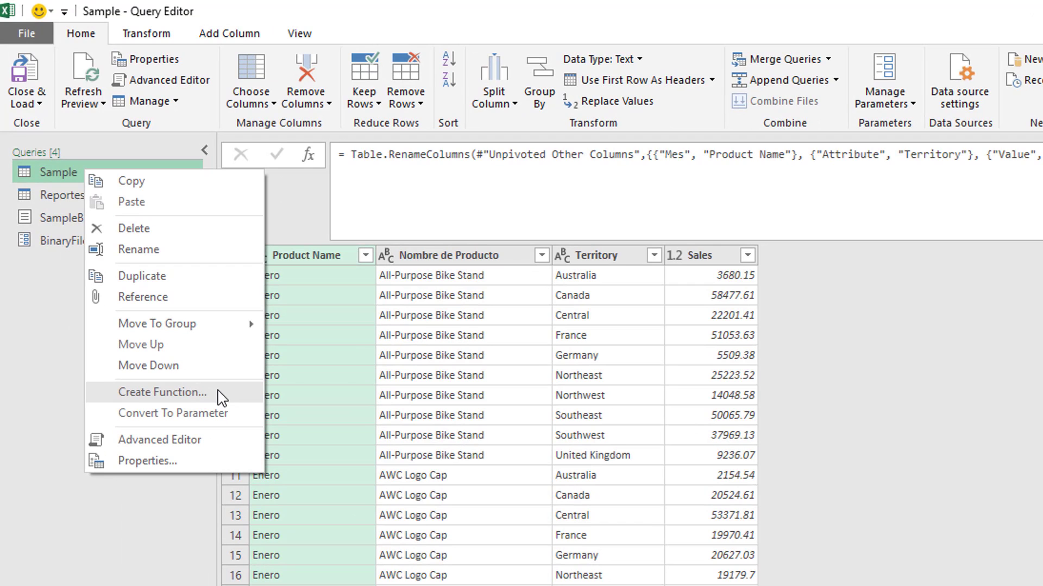
left_click(219, 392)
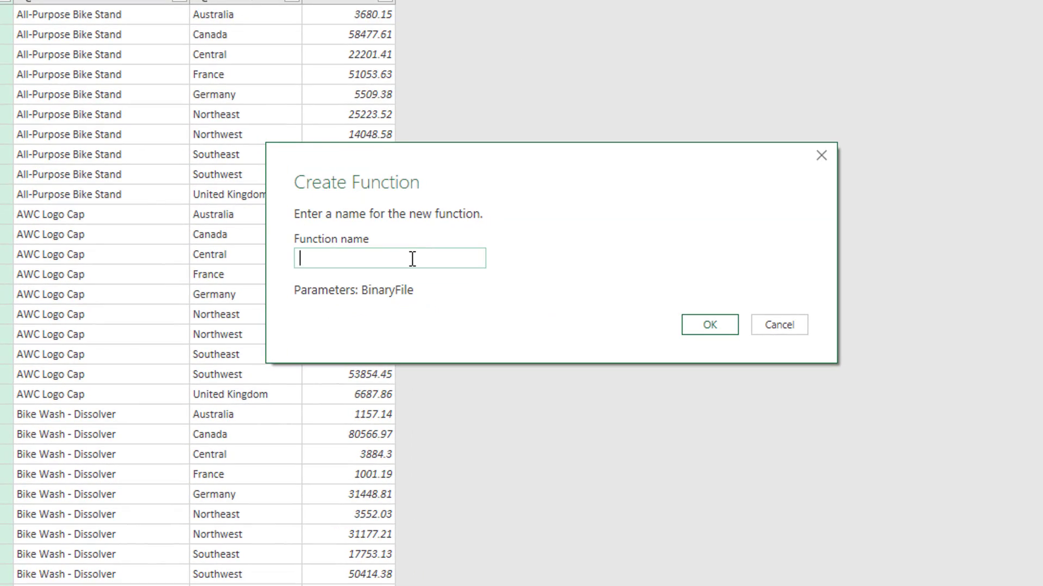
type("MyFX")
left_click(698, 328)
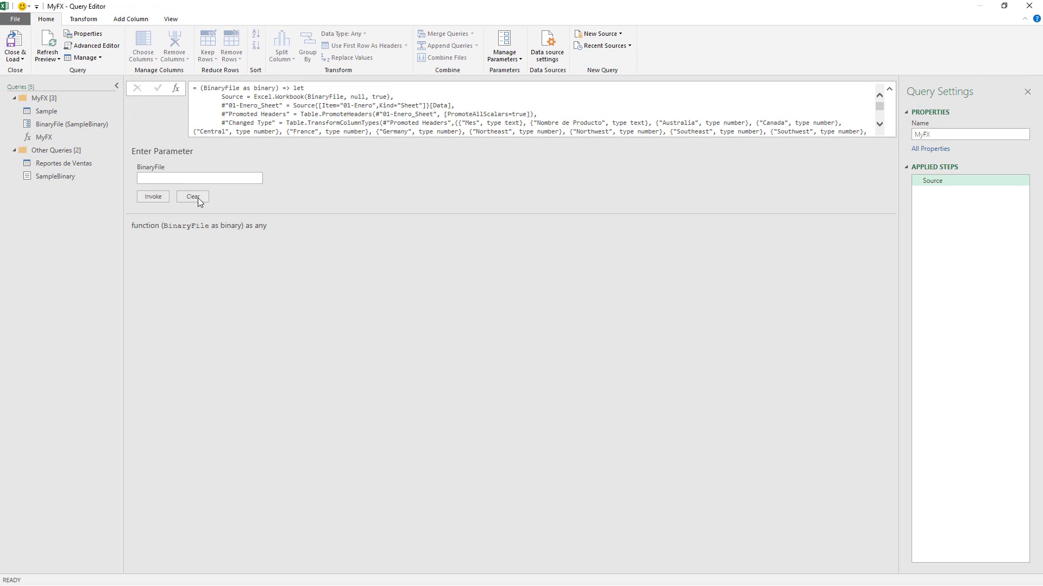
Step: Review the BinaryFile parameter, the Sample query and the full formula code of the MyFX function
left_click(64, 127)
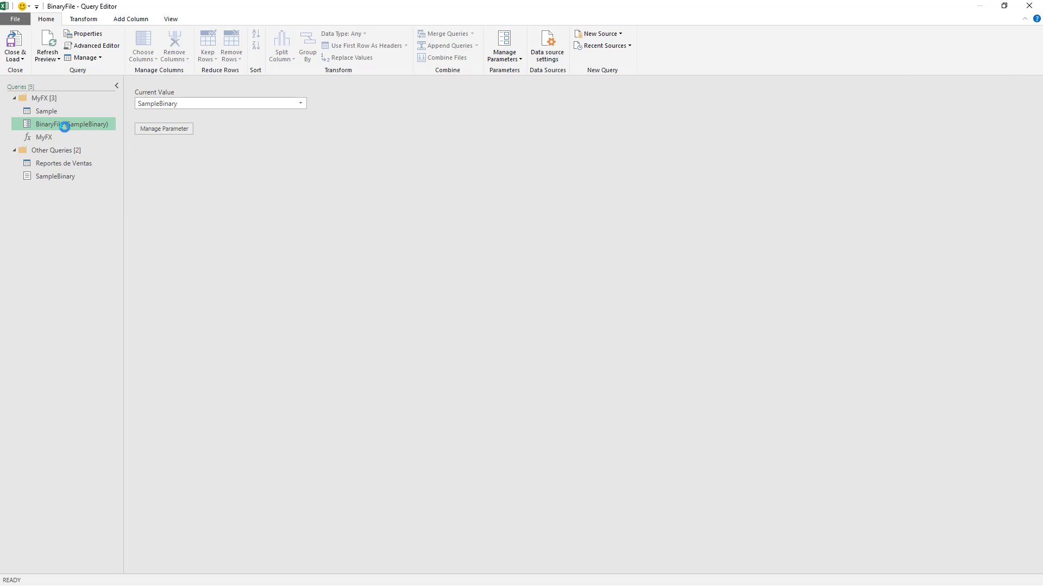
left_click(38, 110)
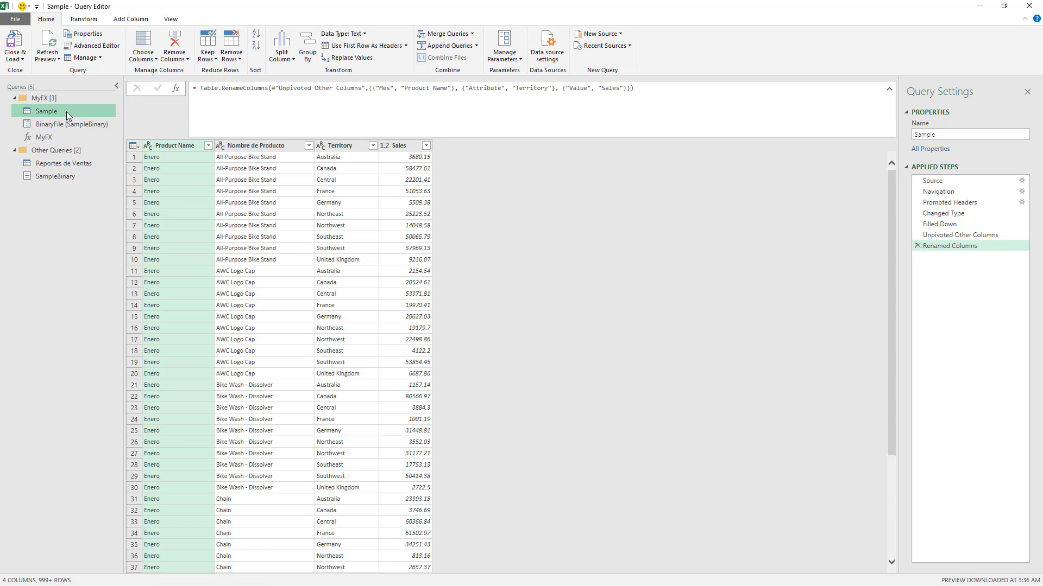
left_click(42, 137)
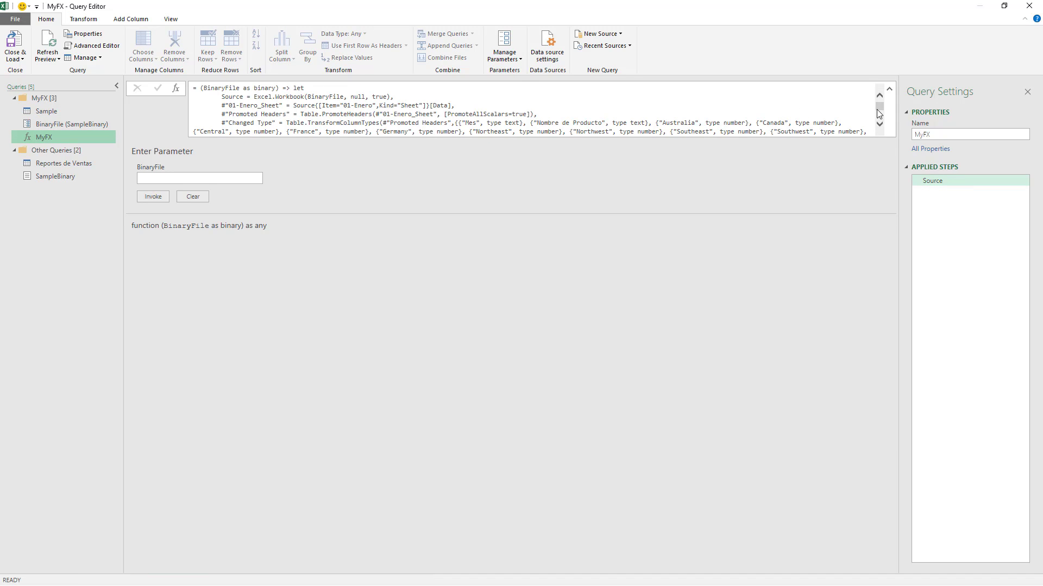
scroll(879, 112, "down", 2)
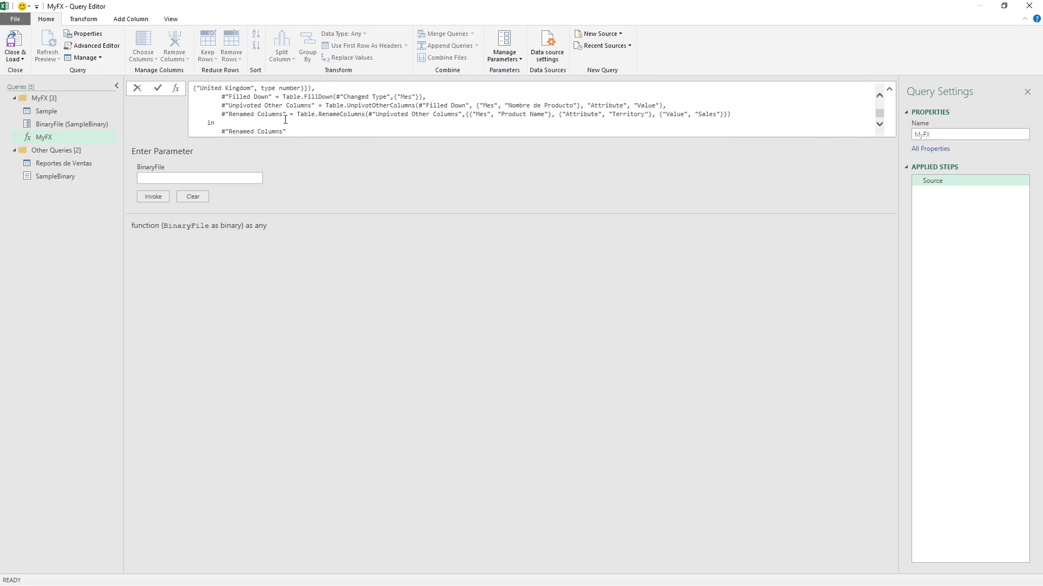
Step: Keep only the top 15 rows of the Sample query and remove its Territory column
left_click(91, 114)
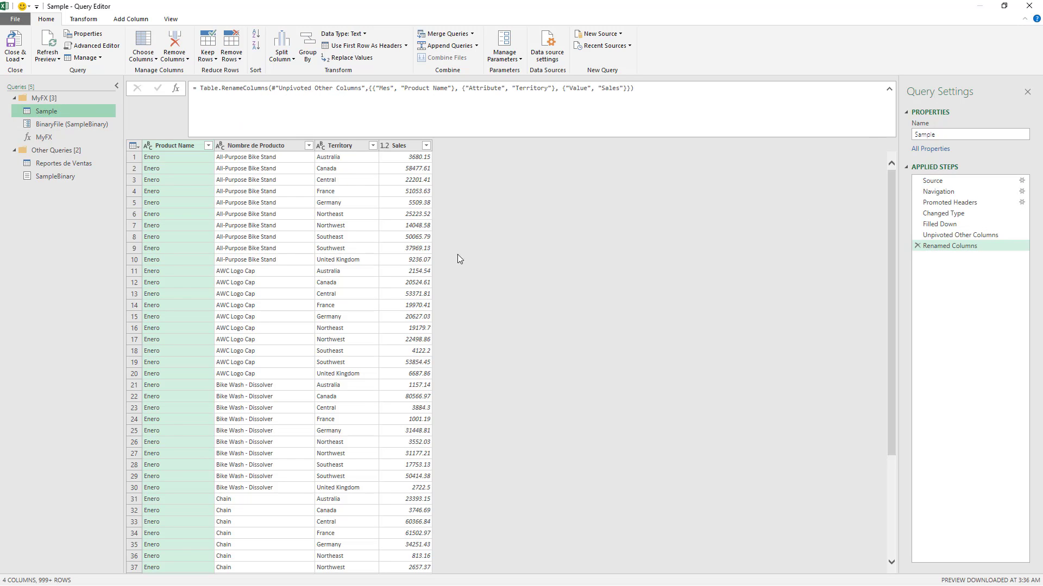
left_click(134, 146)
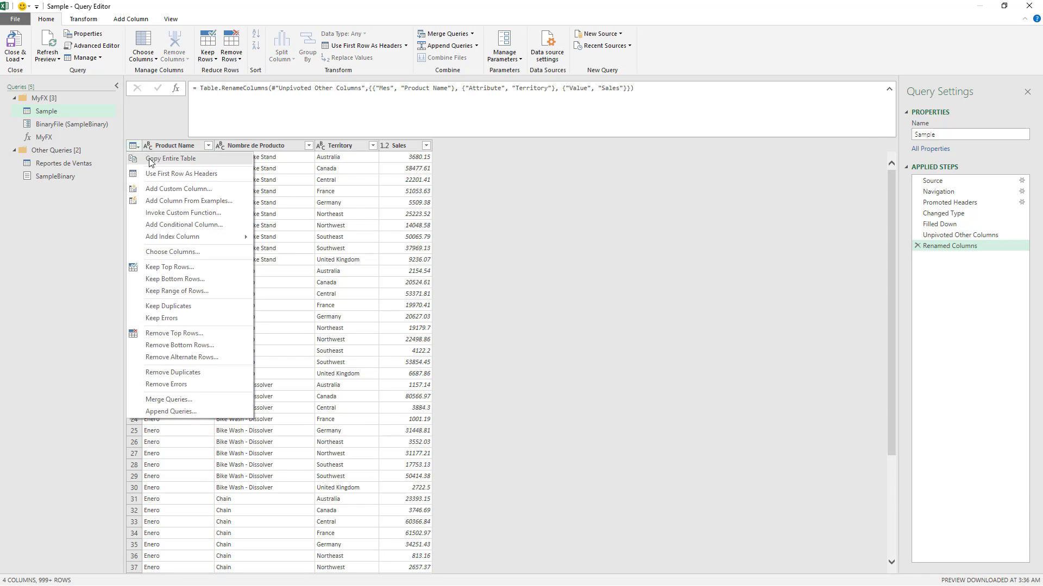
left_click(170, 267)
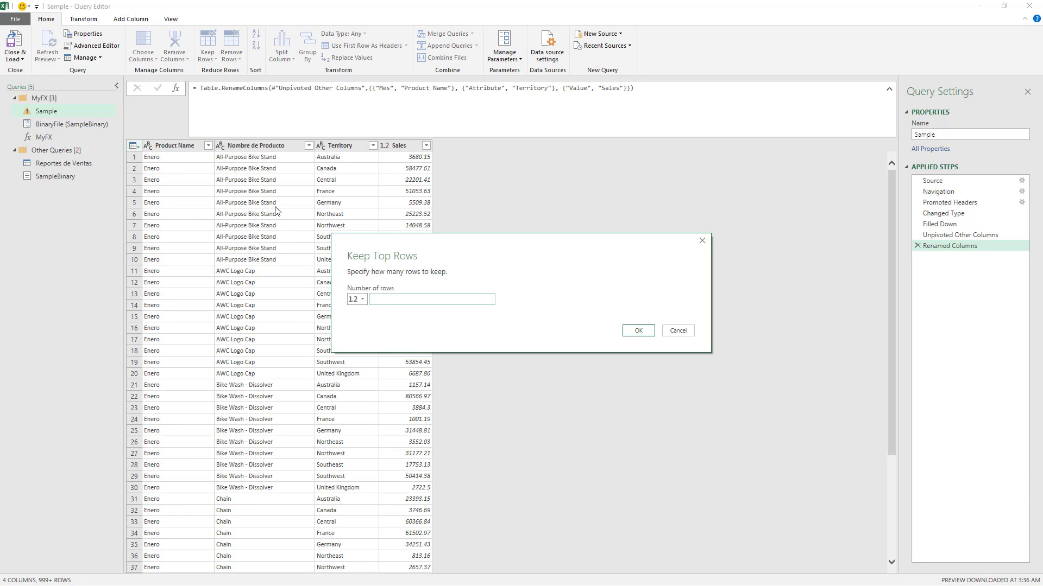
key("Return")
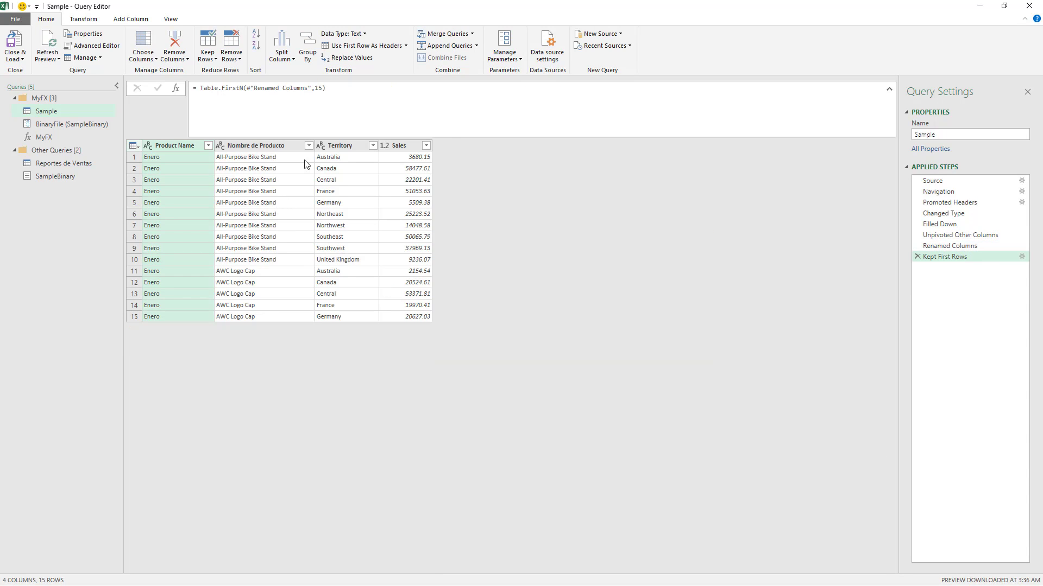
right_click(334, 148)
left_click(348, 167)
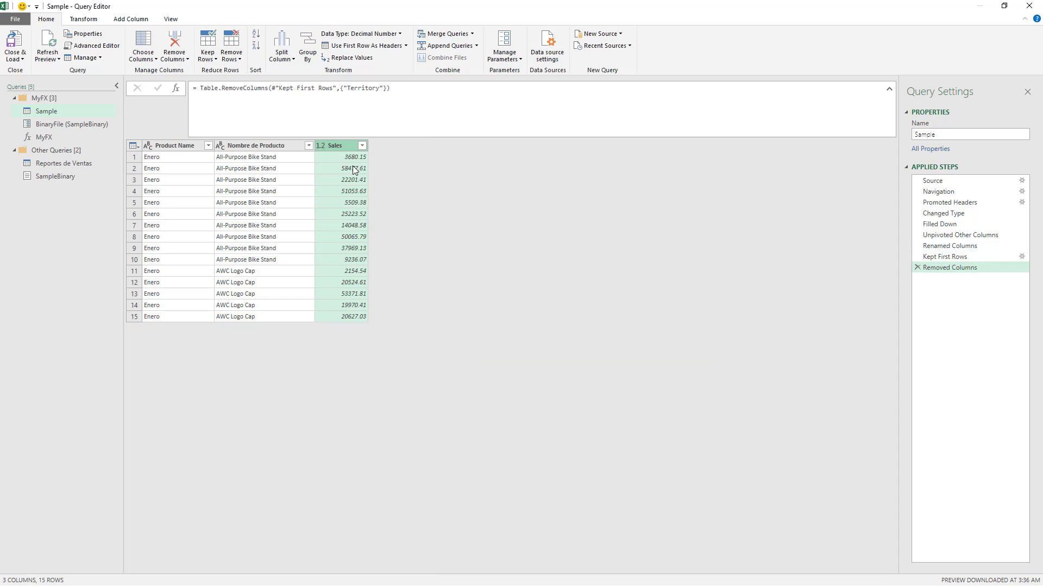
Step: Check the MyFX function's code, and delete the Removed Columns and Kept First Rows steps from the Sample query
left_click(58, 133)
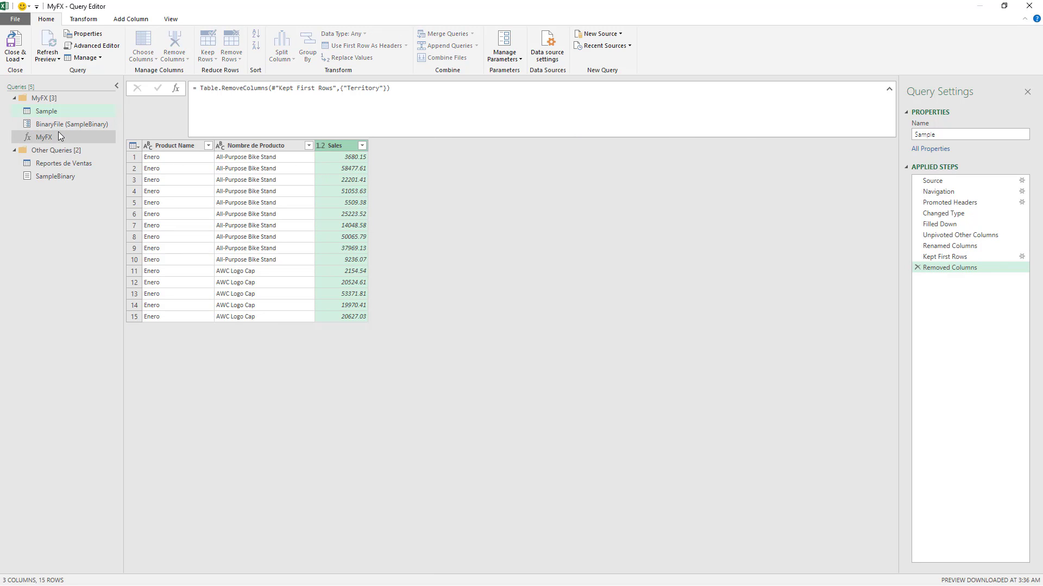
scroll(879, 122, "down", 5)
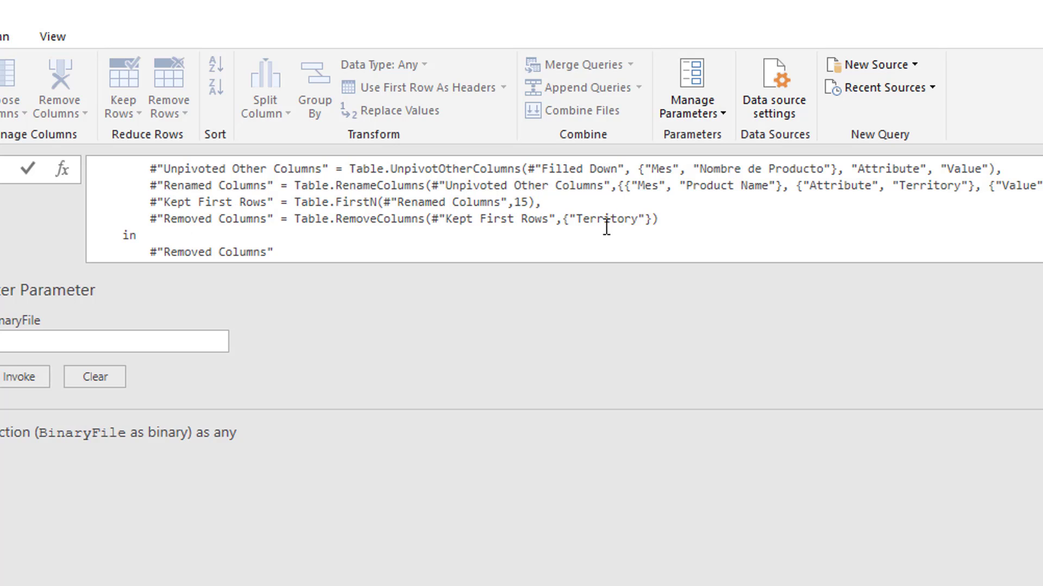
left_click(93, 115)
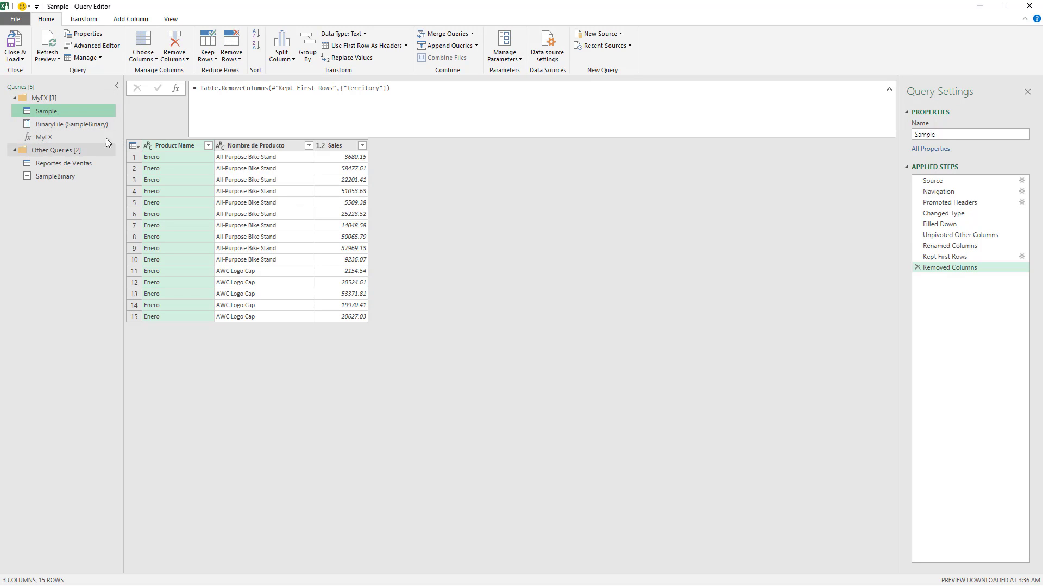
left_click(918, 267)
left_click(917, 259)
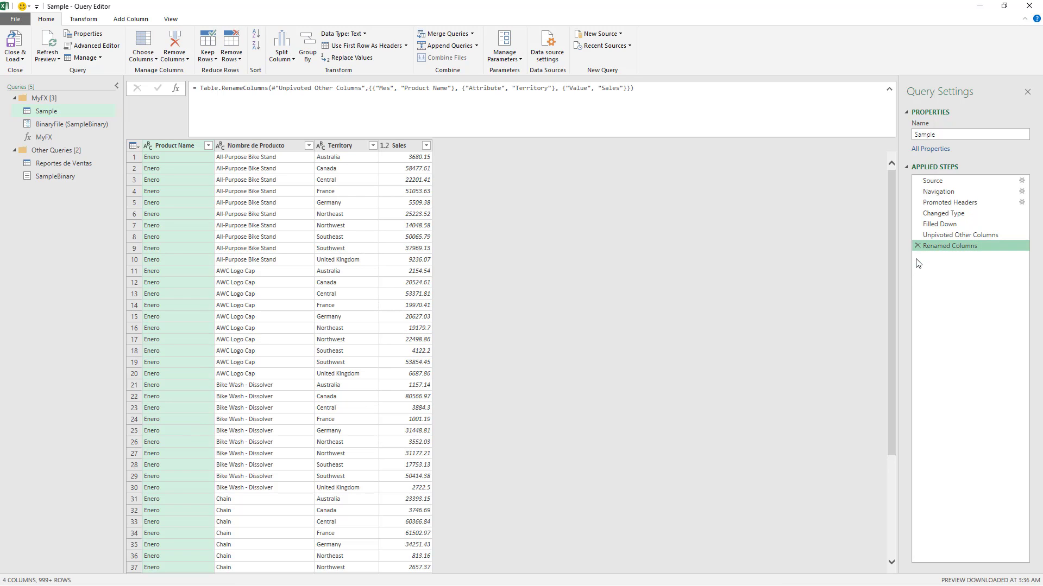
Step: Remove all columns except Content and Name from the Reportes de Ventas query
left_click(85, 167)
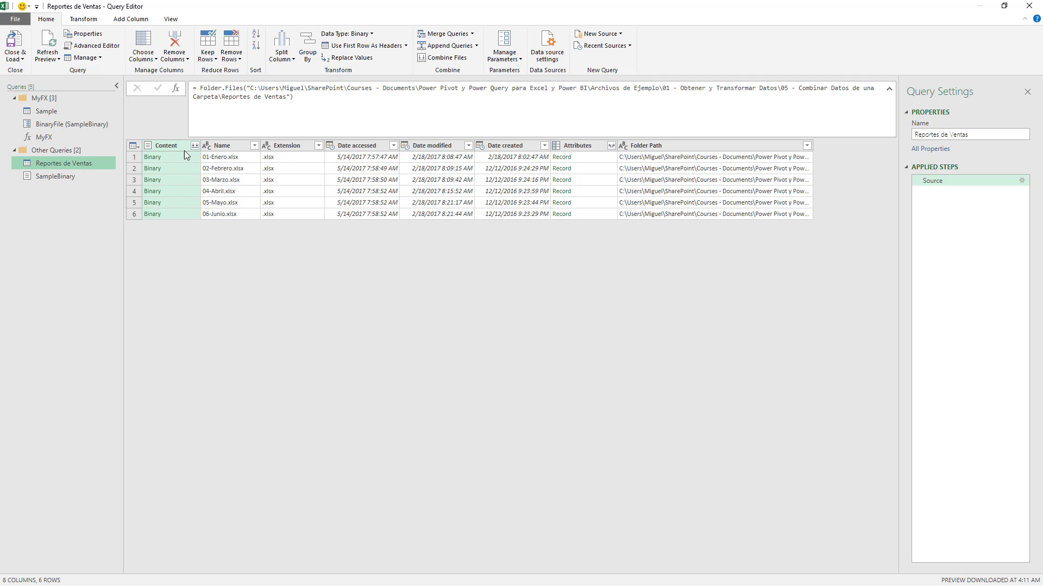
left_click(231, 145, "ctrl")
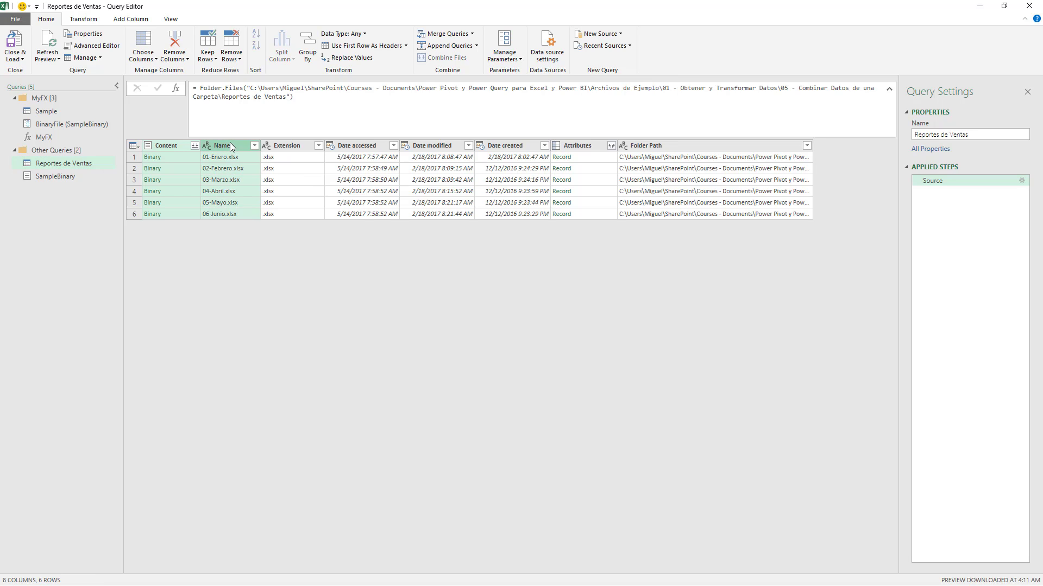
right_click(230, 144)
left_click(249, 176)
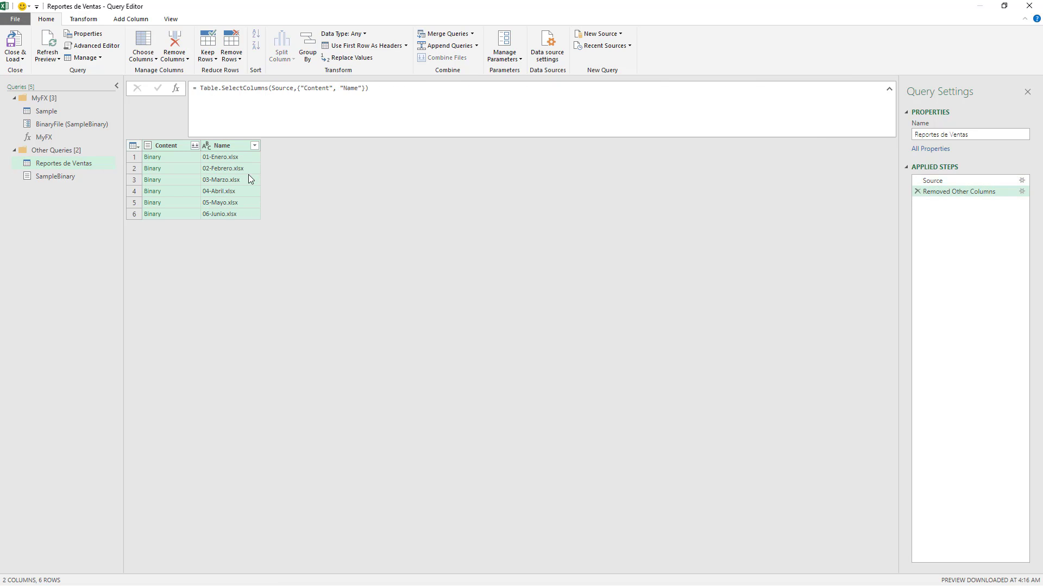
Step: Add a custom column to Reportes de Ventas with the formula MyFX([Content])
left_click(214, 158)
left_click(134, 19)
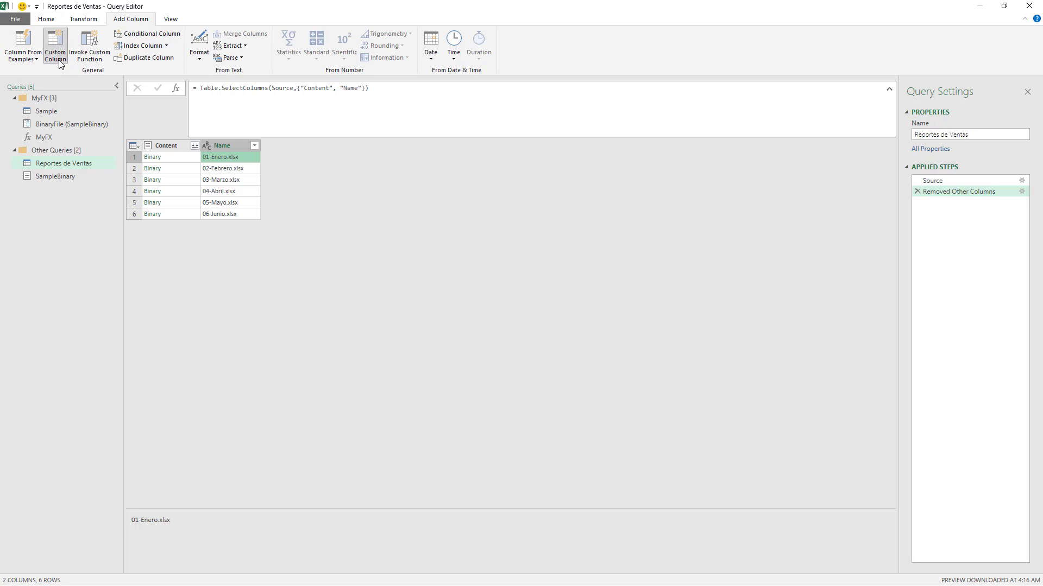
left_click(55, 46)
left_click(482, 288)
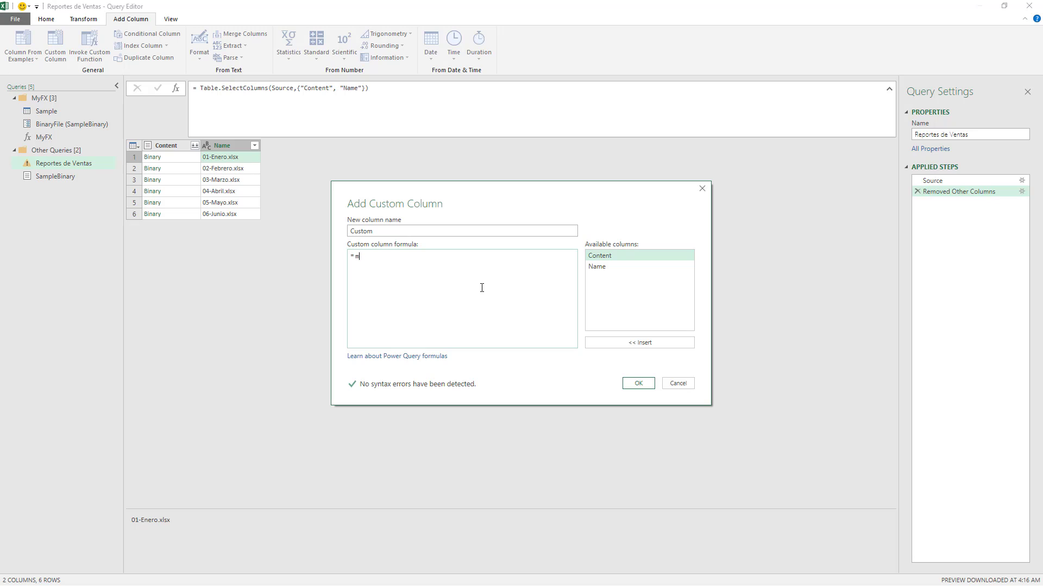
type("MyFXD(")
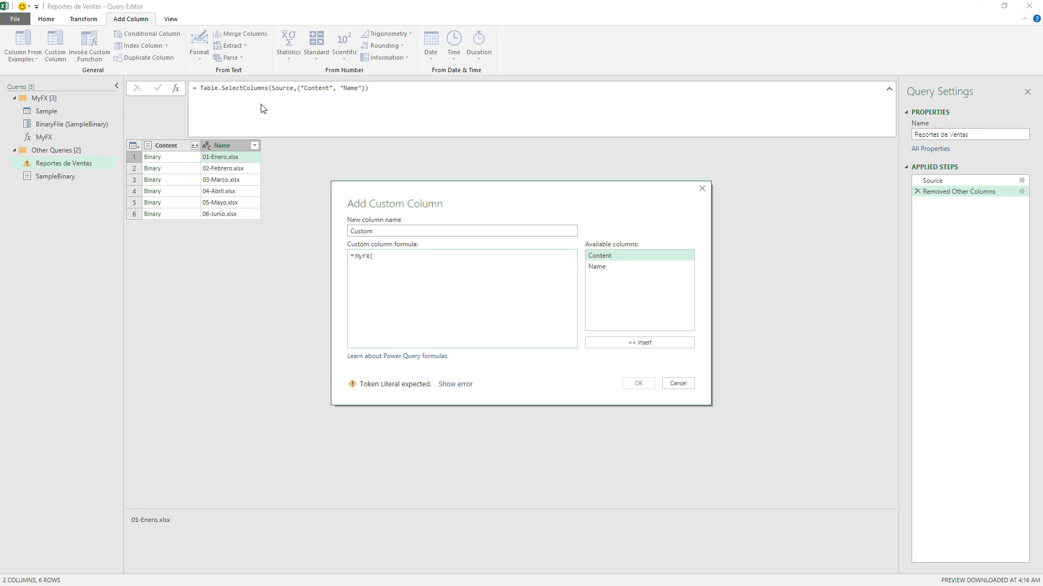
double_click(607, 259)
type(")")
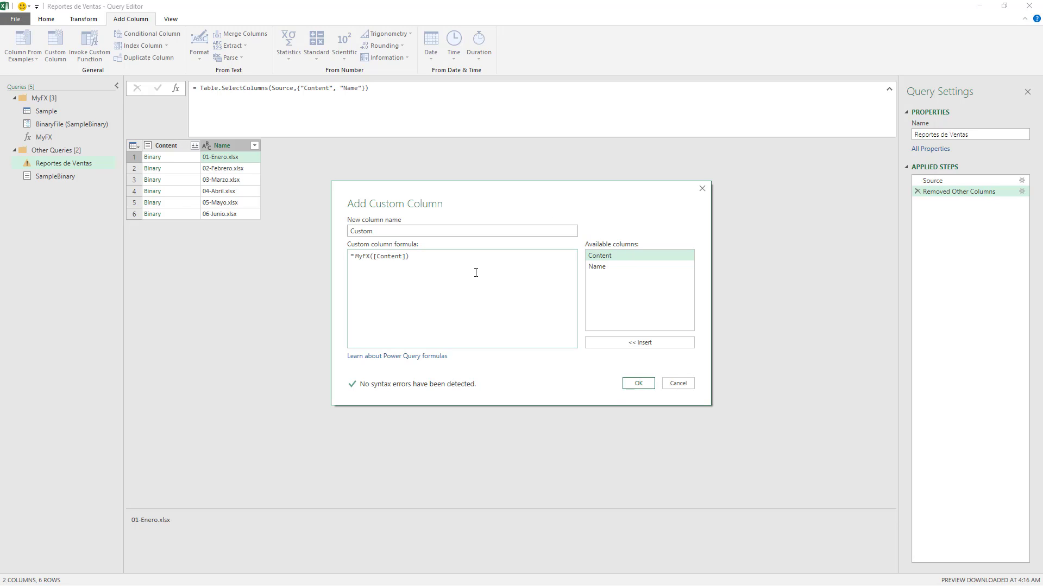
left_click(631, 383)
Step: Inspect the Custom column's result for 02-Febrero.xlsx and the Source step of the Sample query
left_click(297, 167)
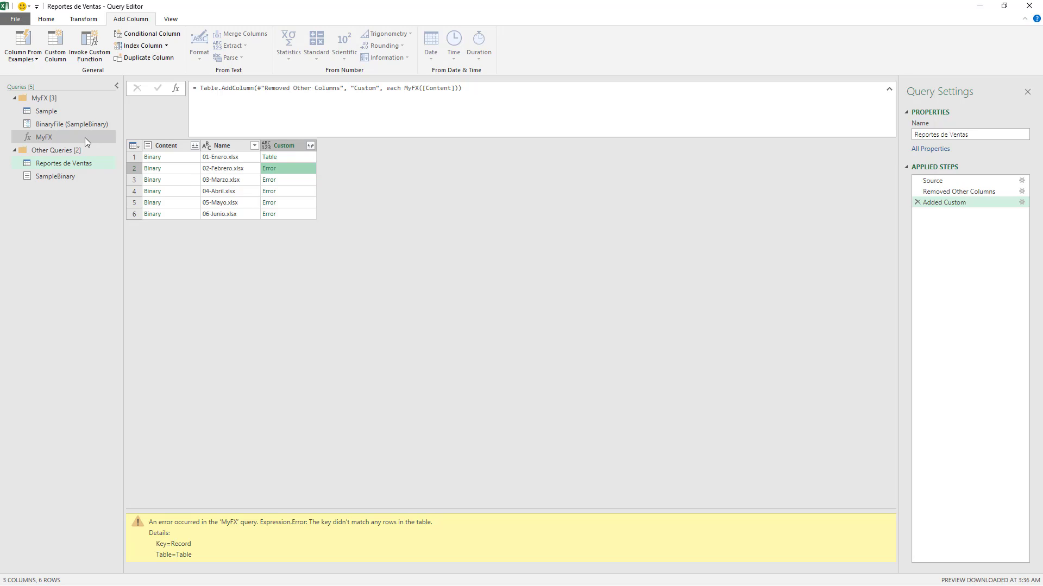
left_click(95, 111)
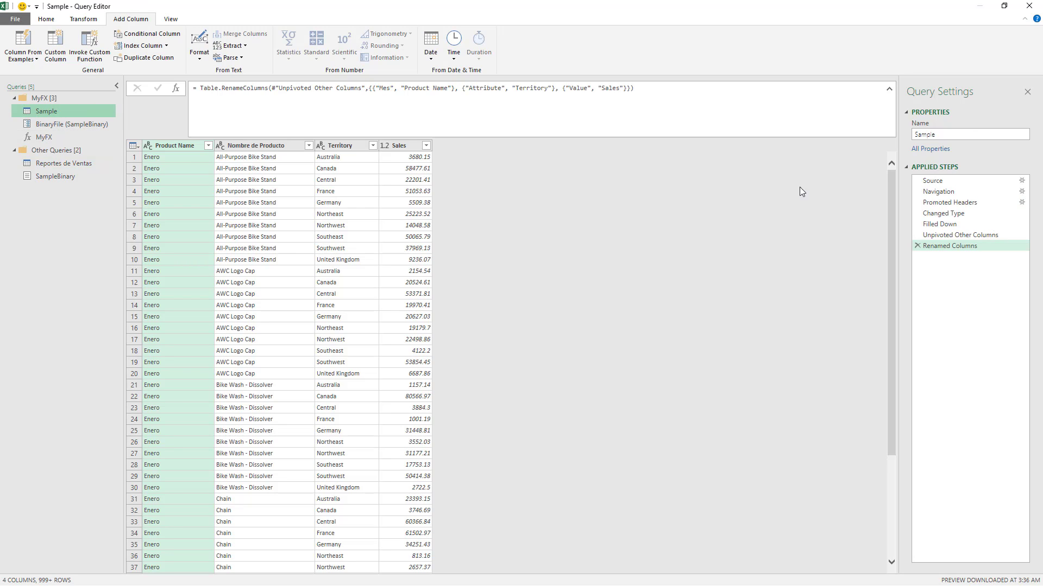
left_click(943, 179)
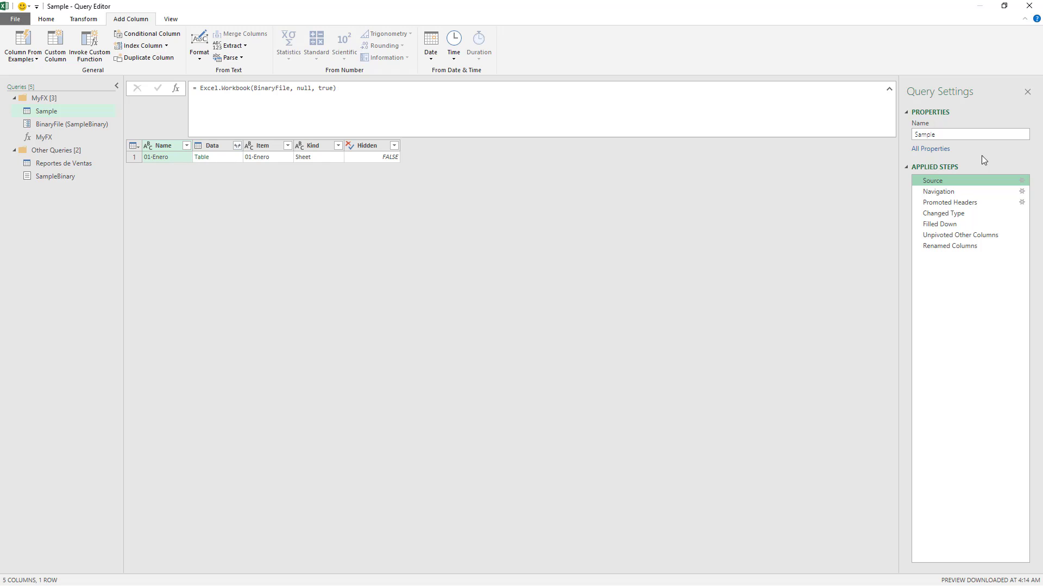
Step: Examine the "01-Enero" item reference in the Sample query's Navigation formula and delete the Navigation step
left_click(953, 191)
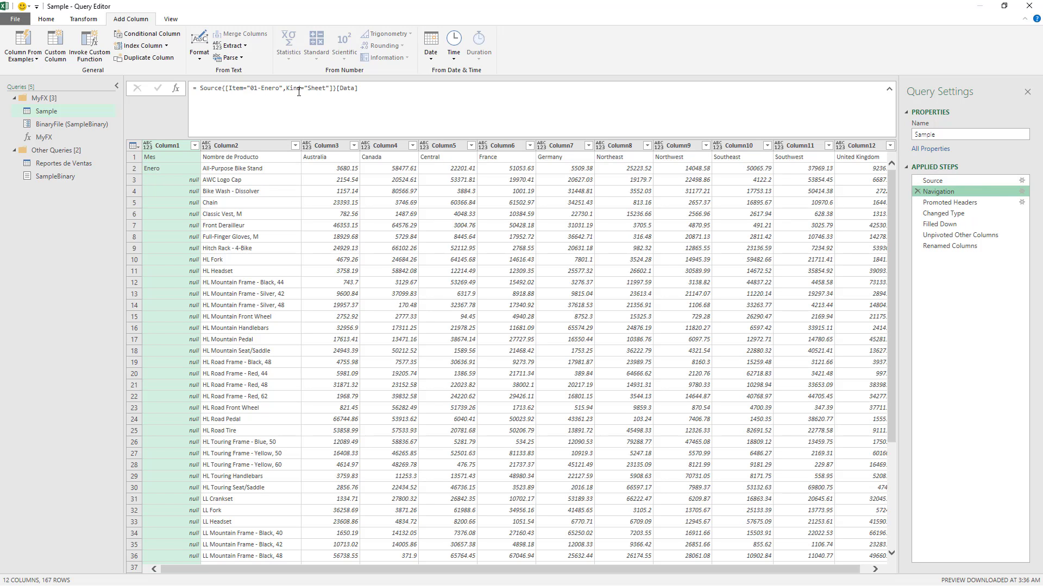
left_click(252, 89)
double_click(253, 88)
left_click(278, 88)
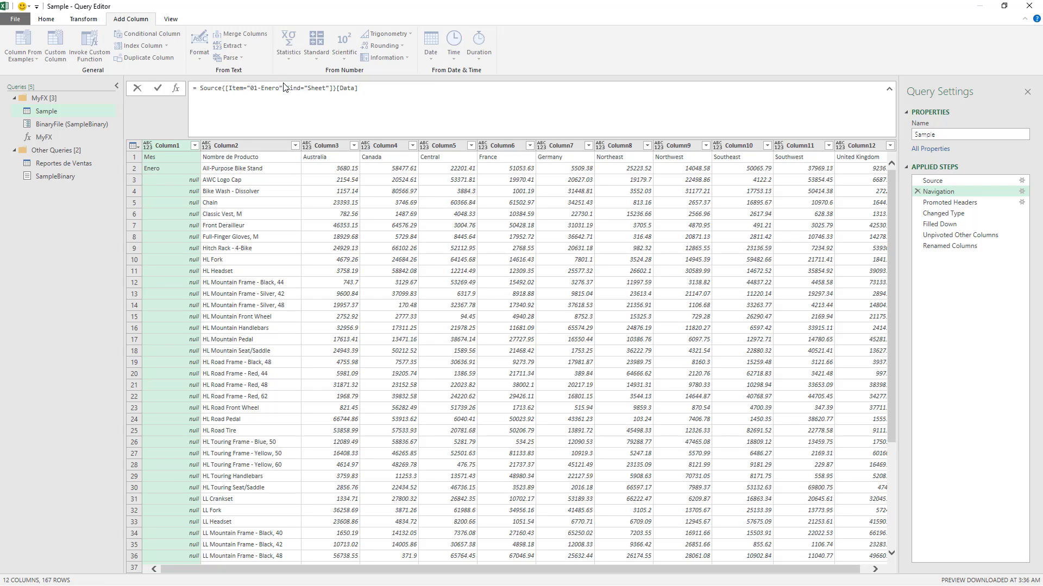
double_click(252, 87)
left_click(279, 89)
left_click(920, 191)
left_click(918, 191)
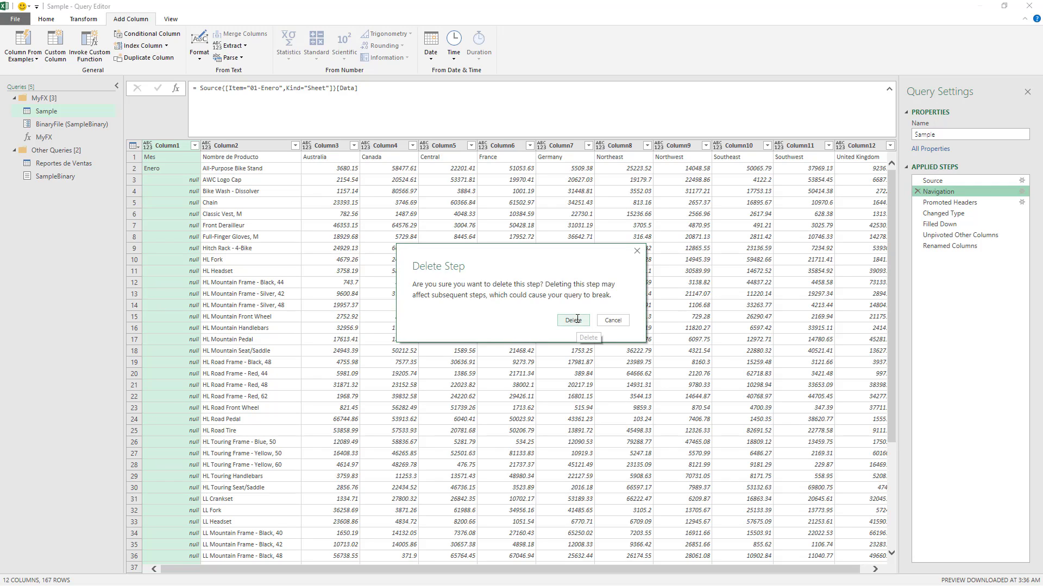
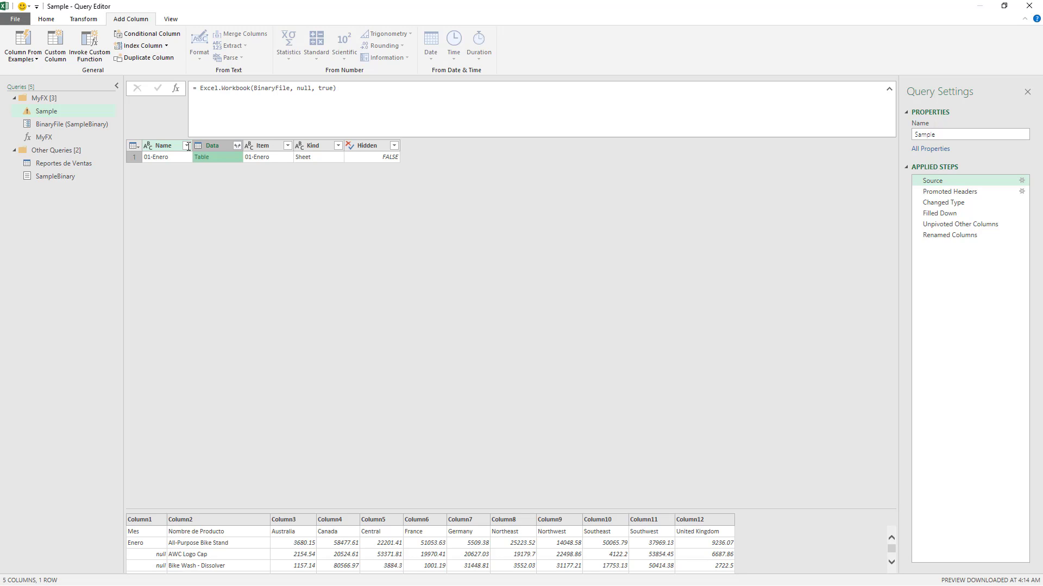
Step: Insert a filter after the Sample query's Source step keeping only rows where Kind equals Sheet
left_click(338, 146)
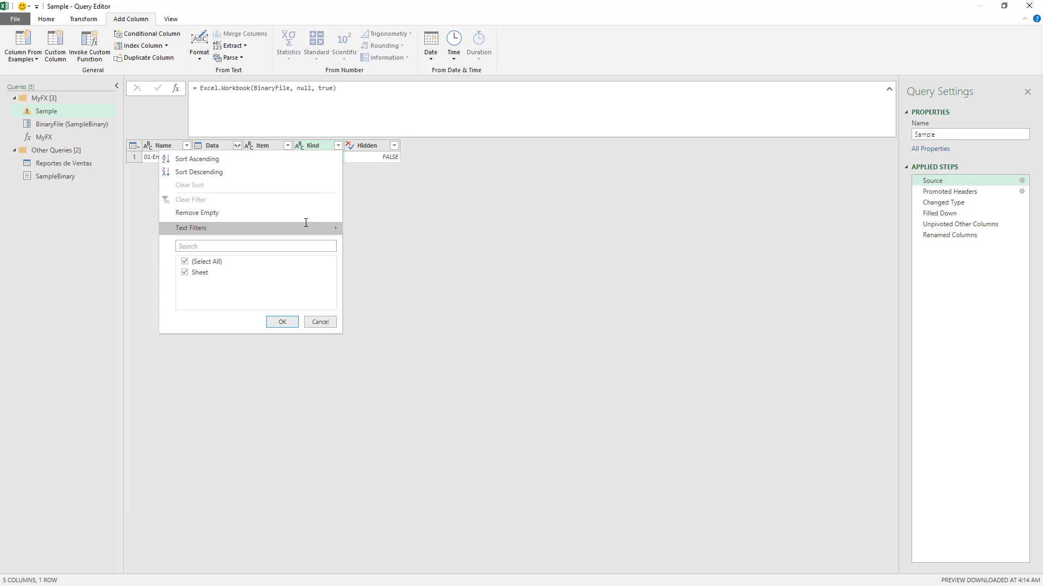
mouse_move(306, 223)
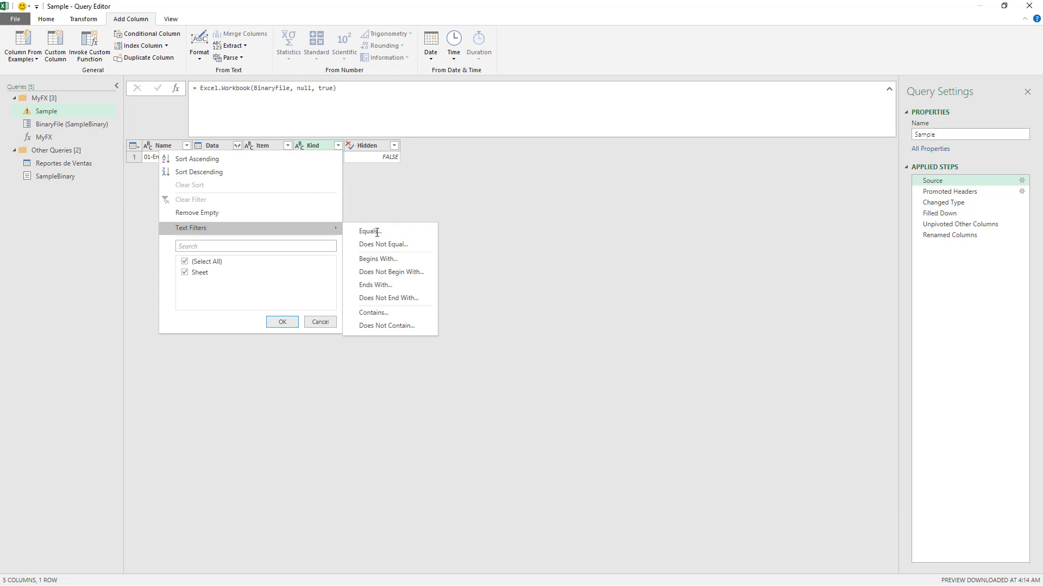
left_click(370, 231)
left_click(572, 320)
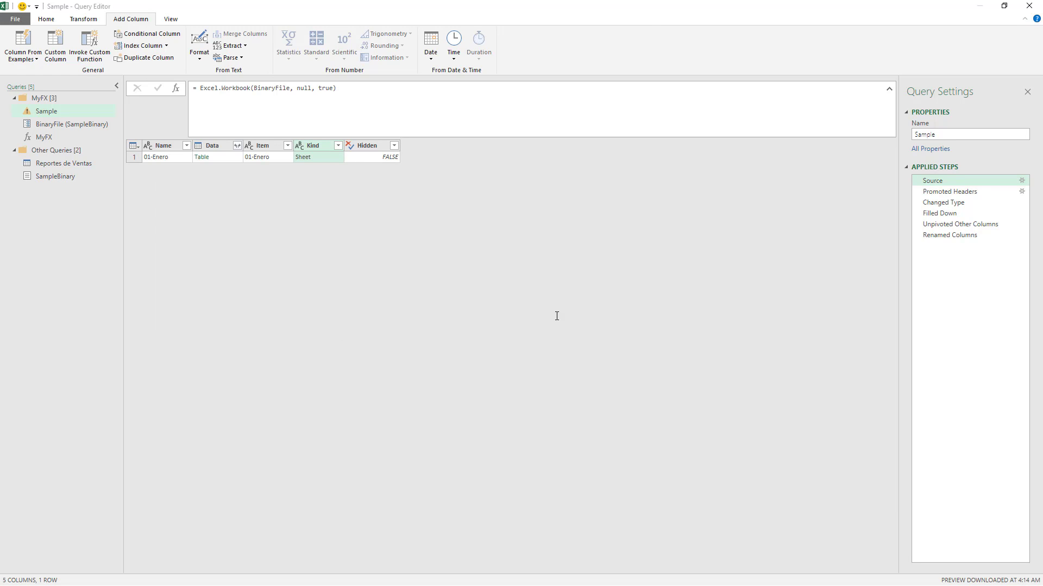
type("Sheet")
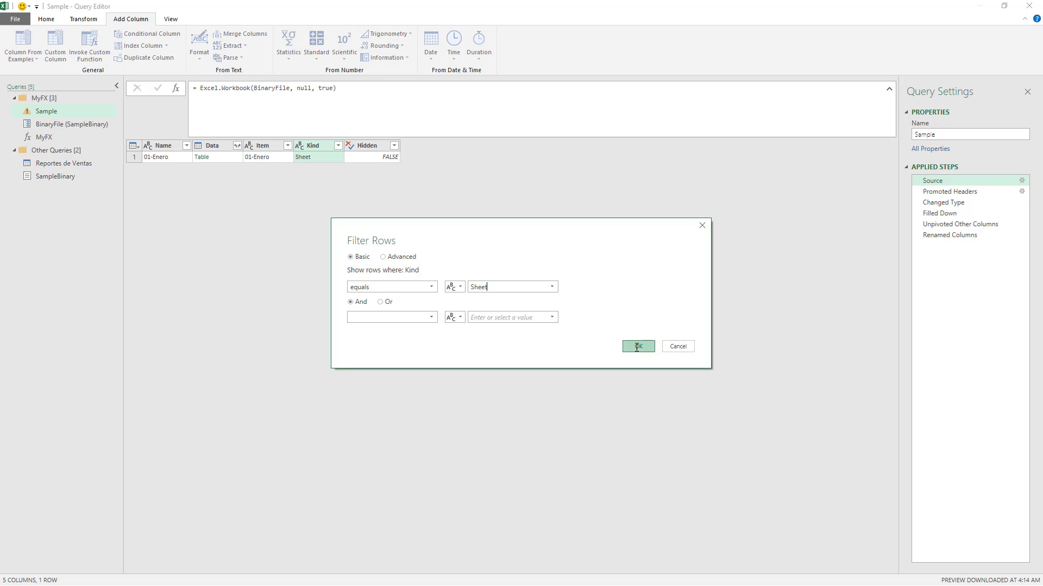
left_click(638, 346)
Step: Insert a filter on the Name column keeping rows whose name does not begin with Sheet
left_click(177, 145)
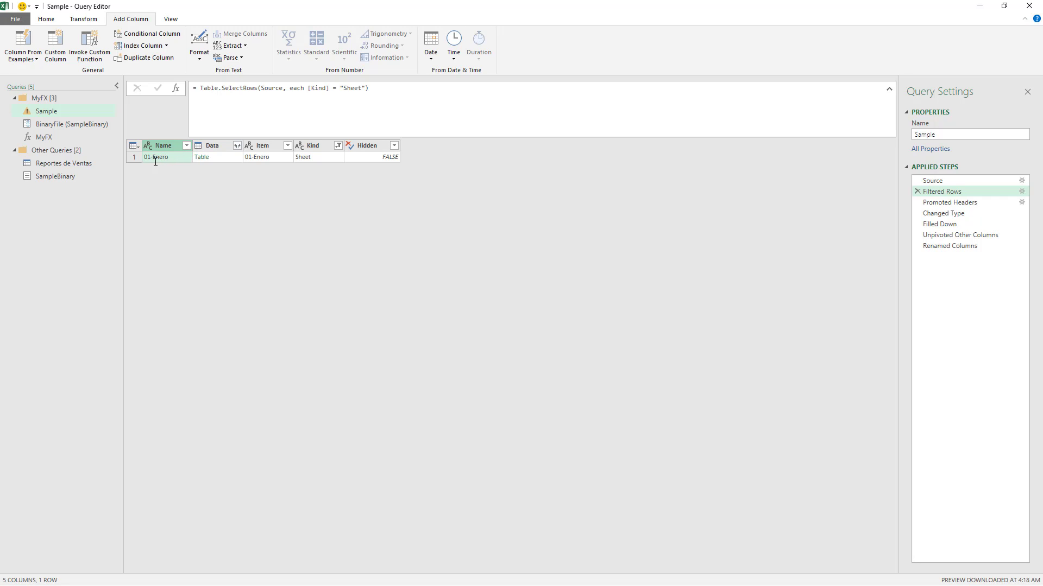
left_click(187, 146)
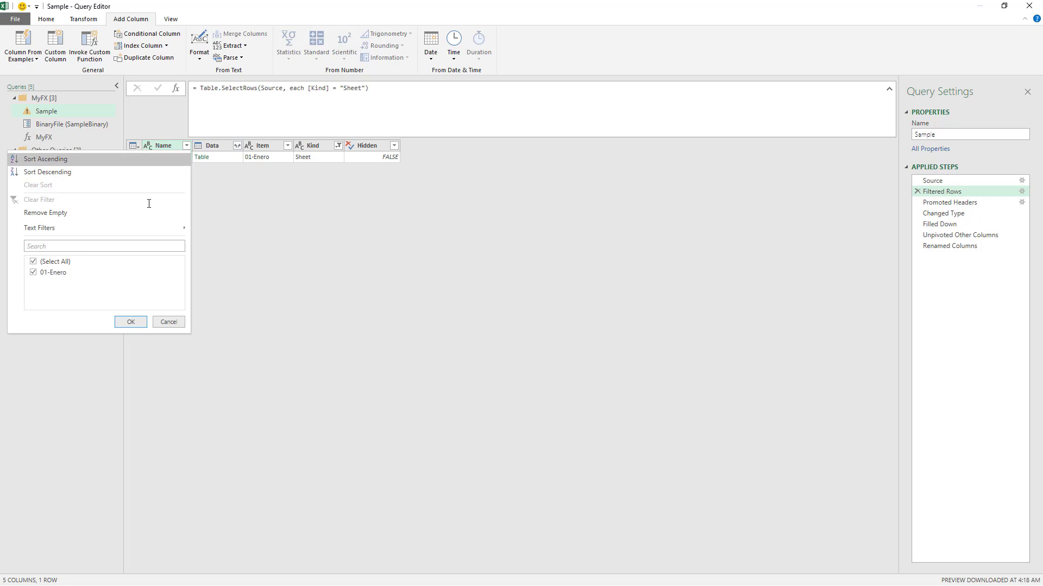
mouse_move(134, 229)
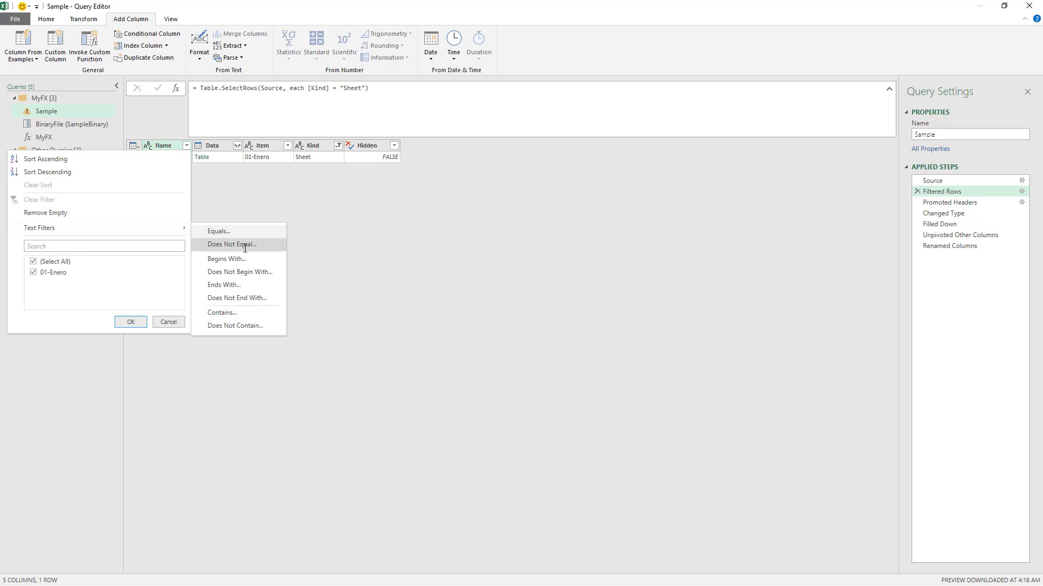
left_click(243, 272)
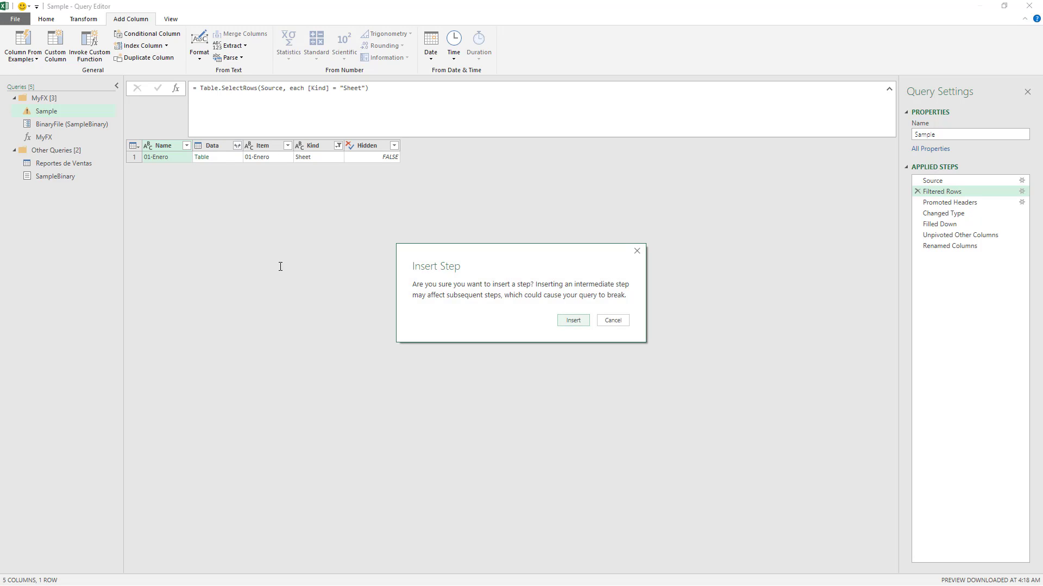
left_click(570, 320)
left_click(495, 285)
type("Sheet")
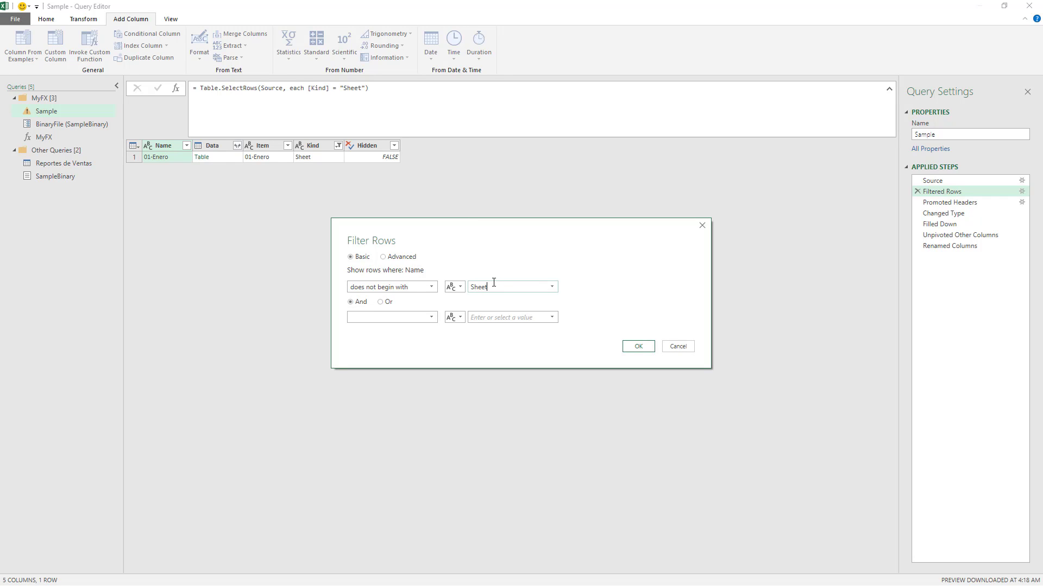
left_click(633, 342)
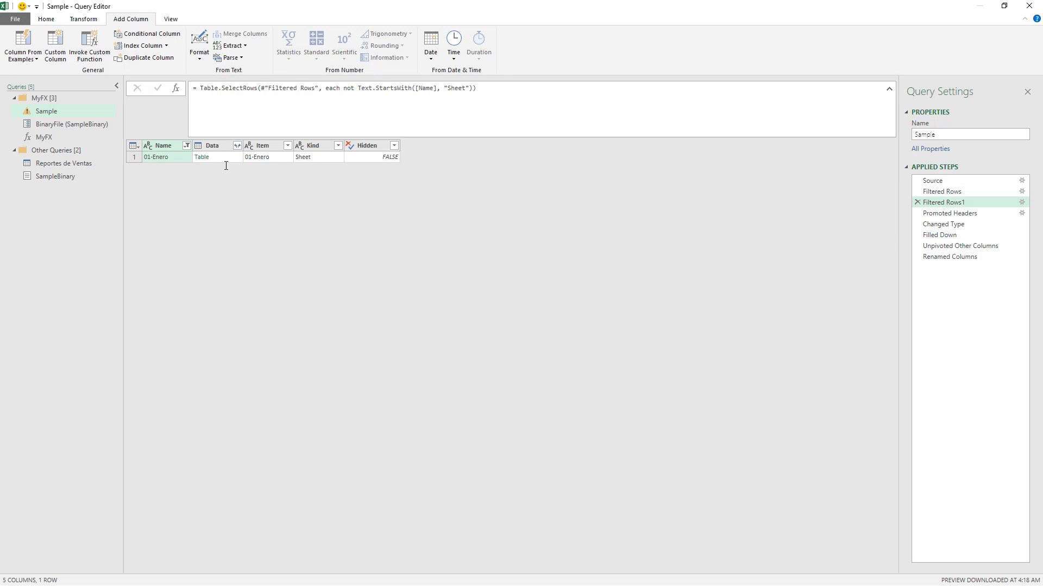
Step: Extend the Name filter with an Or condition for names that do not begin with Hoja
left_click(179, 146)
left_click(1021, 202)
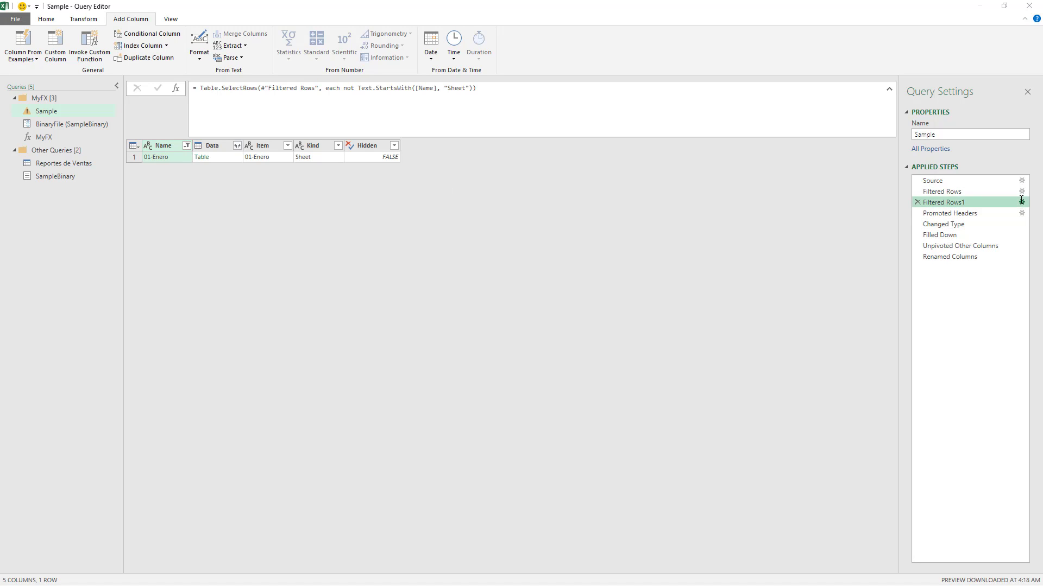
left_click(382, 301)
left_click(431, 318)
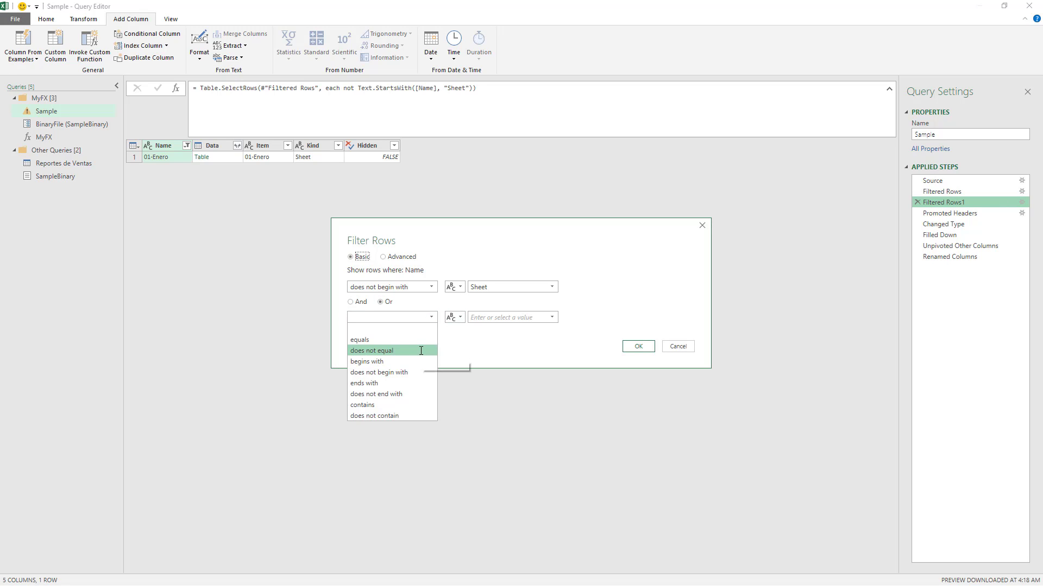
left_click(415, 373)
left_click(509, 318)
type("Hoja")
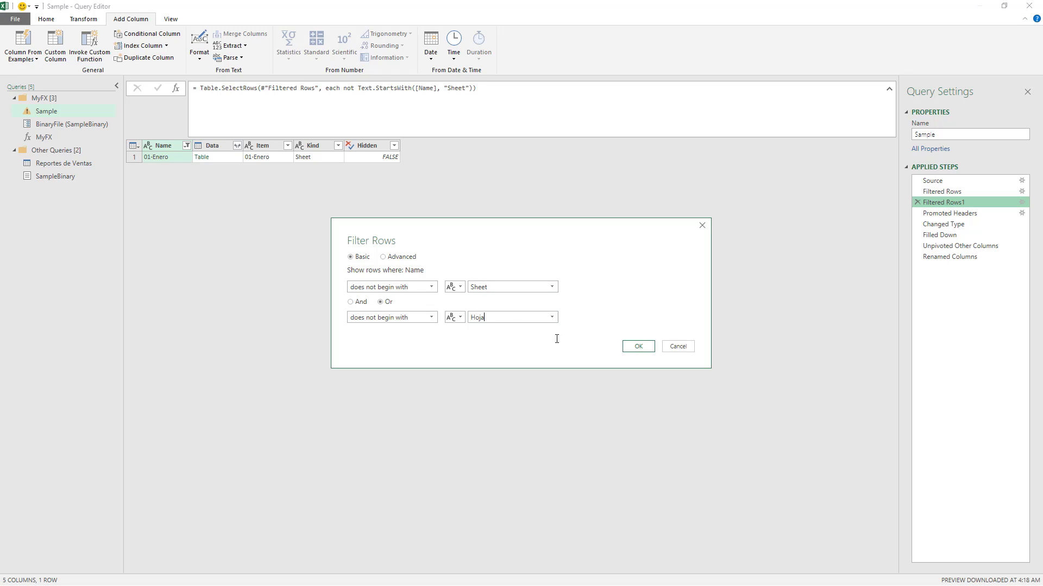
left_click(632, 346)
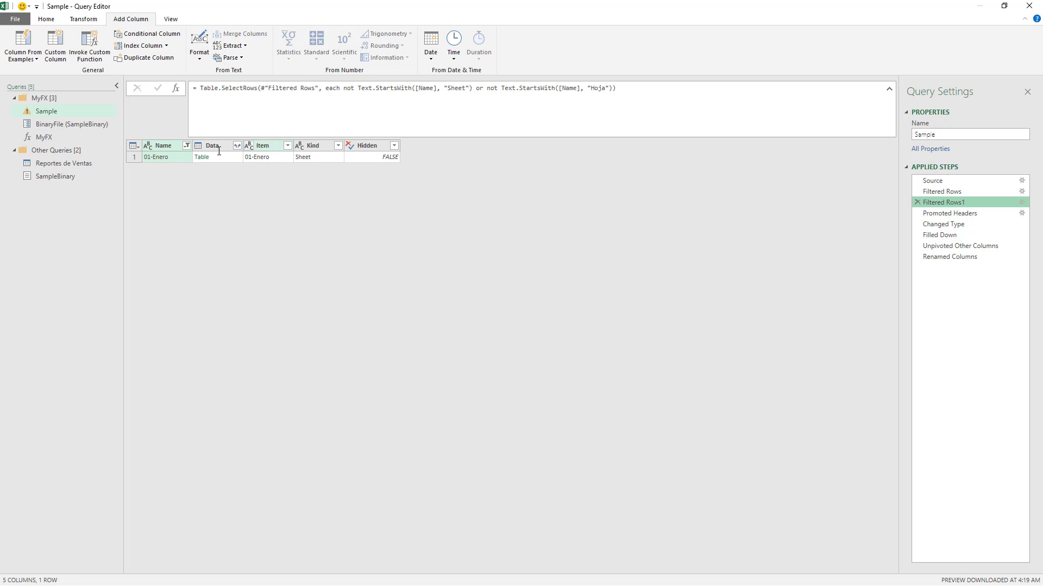
Step: Insert a step in the Sample query that keeps only the top 1 row
left_click(139, 148)
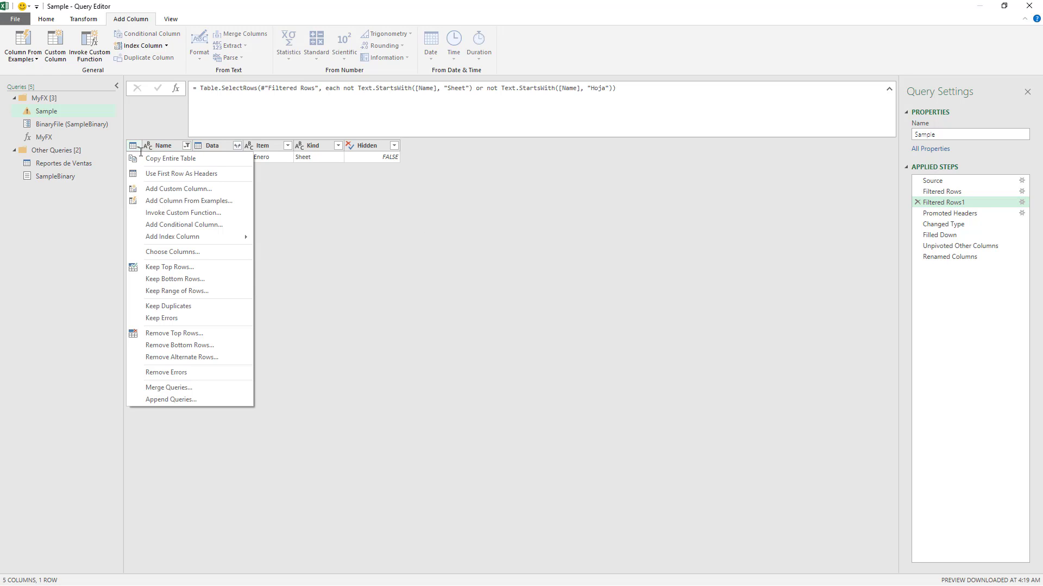
left_click(273, 156)
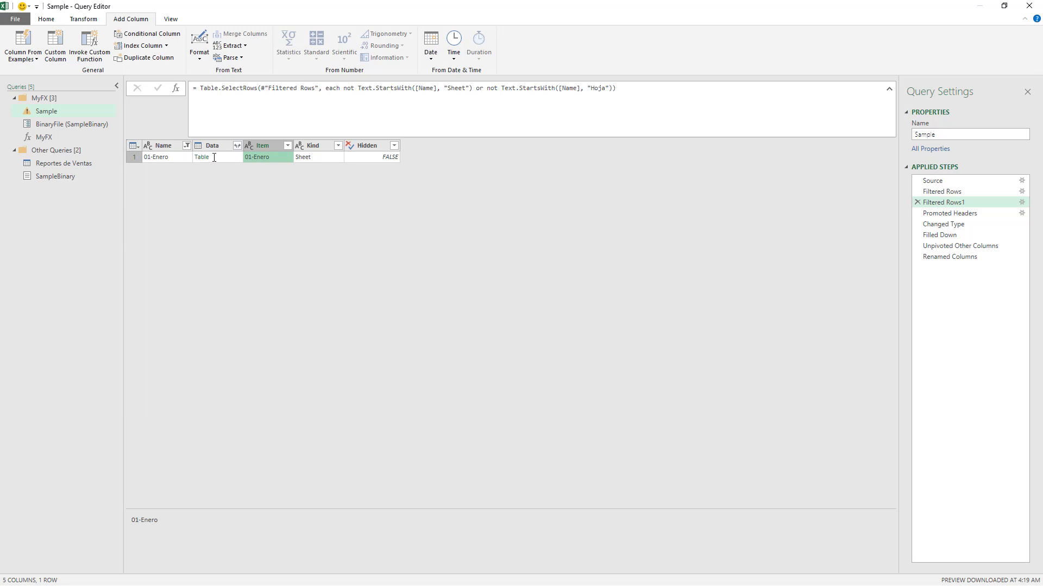
left_click(141, 148)
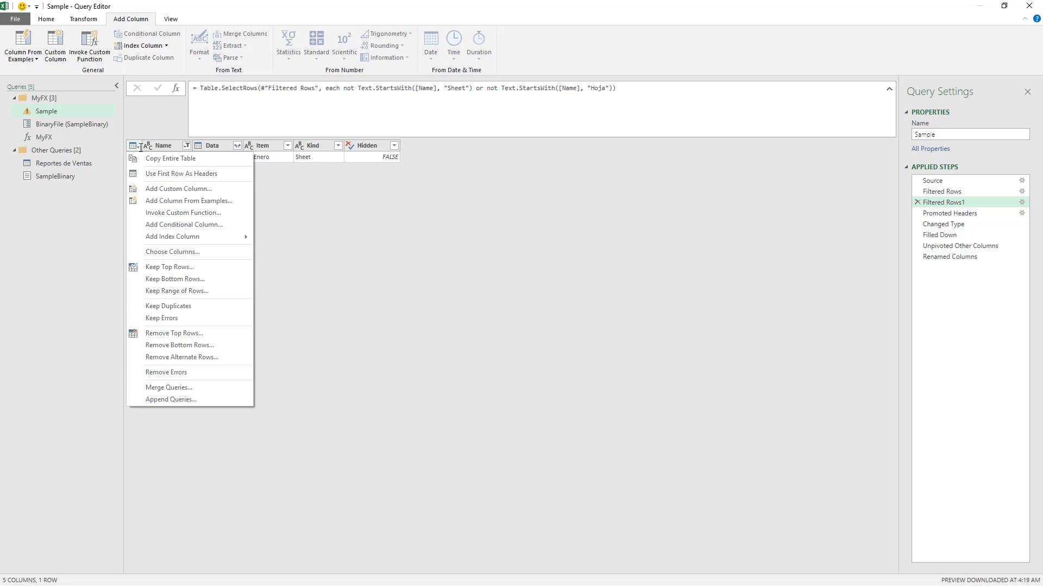
left_click(165, 267)
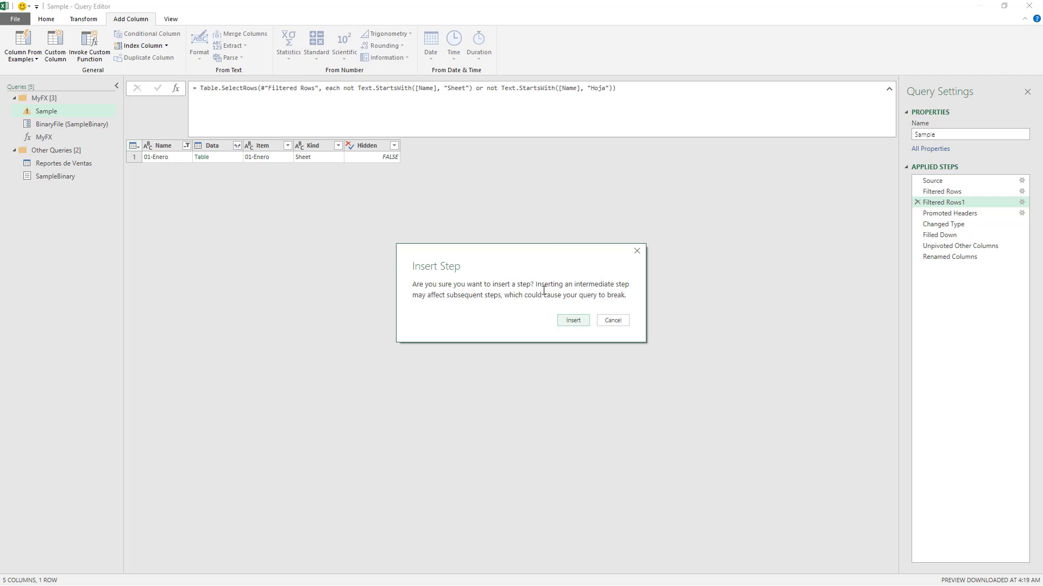
left_click(573, 319)
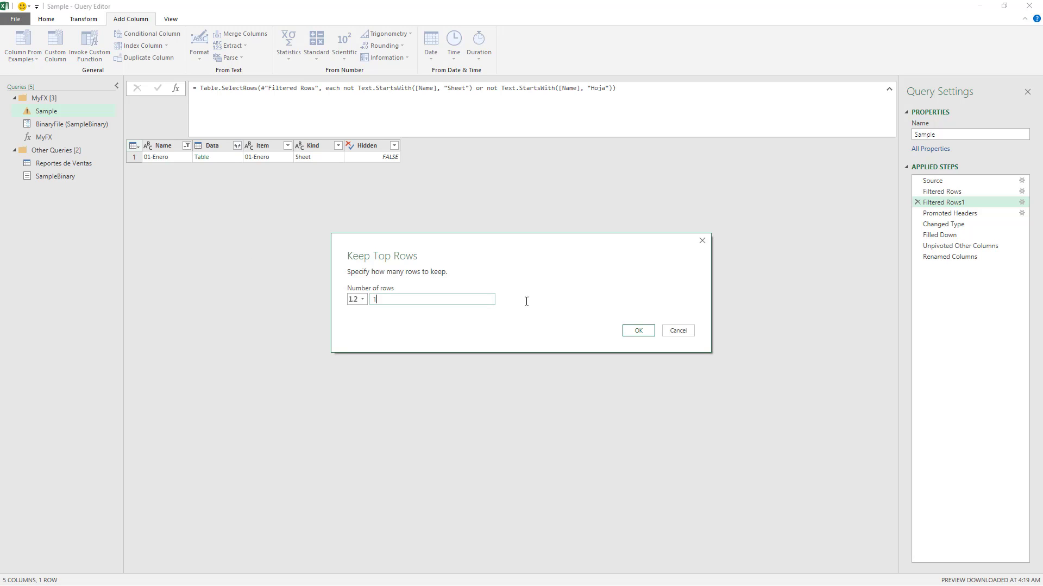
key("Return")
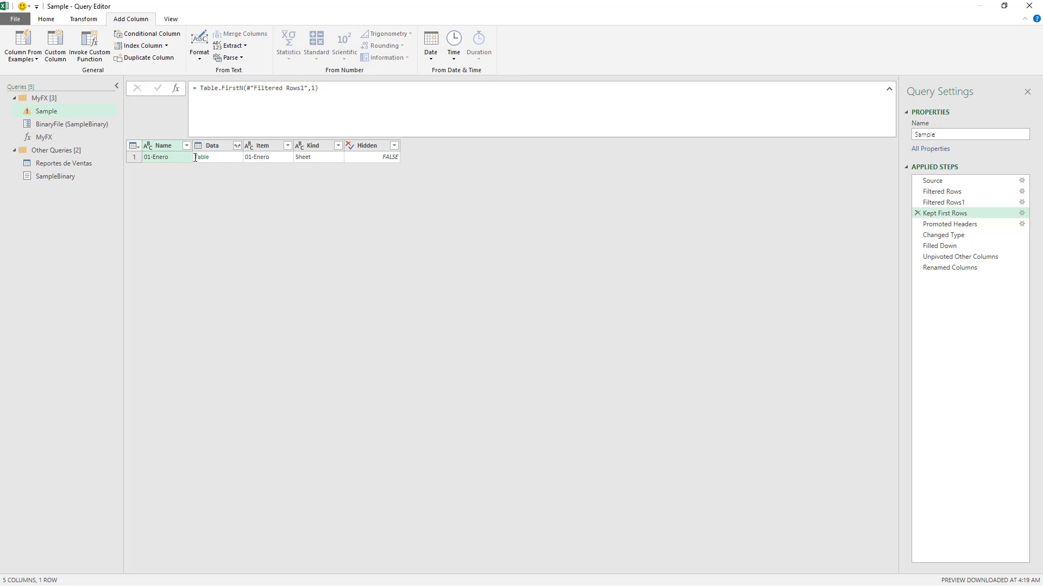
Step: Insert a step that removes all columns except Data from the Sample query
left_click(227, 158)
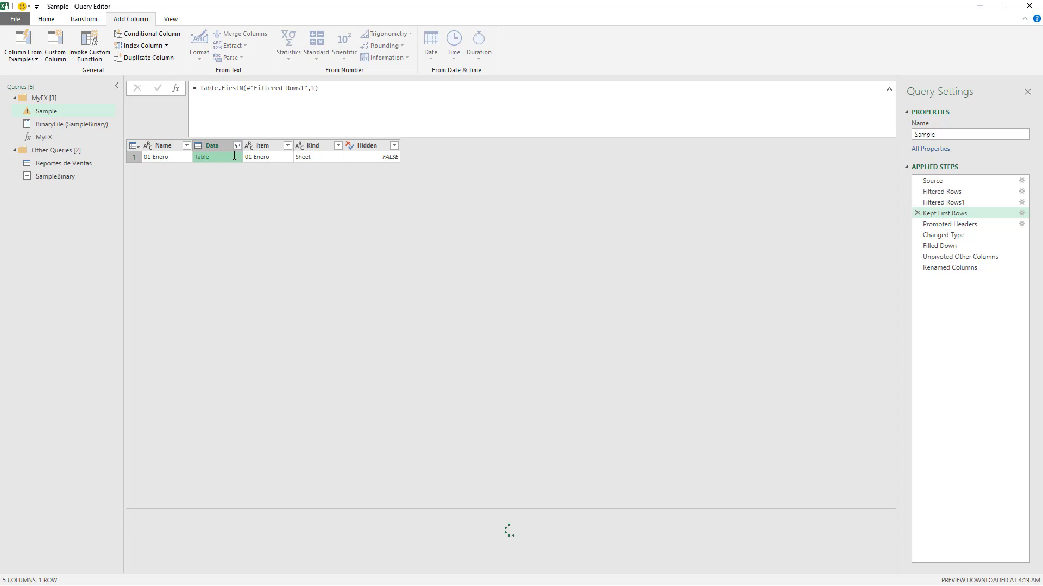
left_click(165, 146)
left_click(220, 146)
right_click(223, 144)
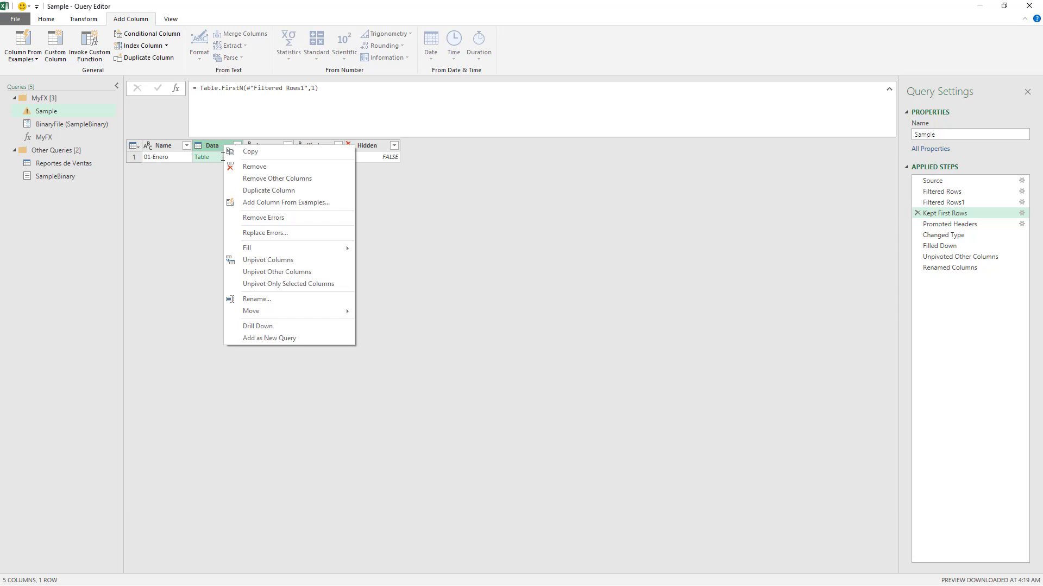
left_click(260, 179)
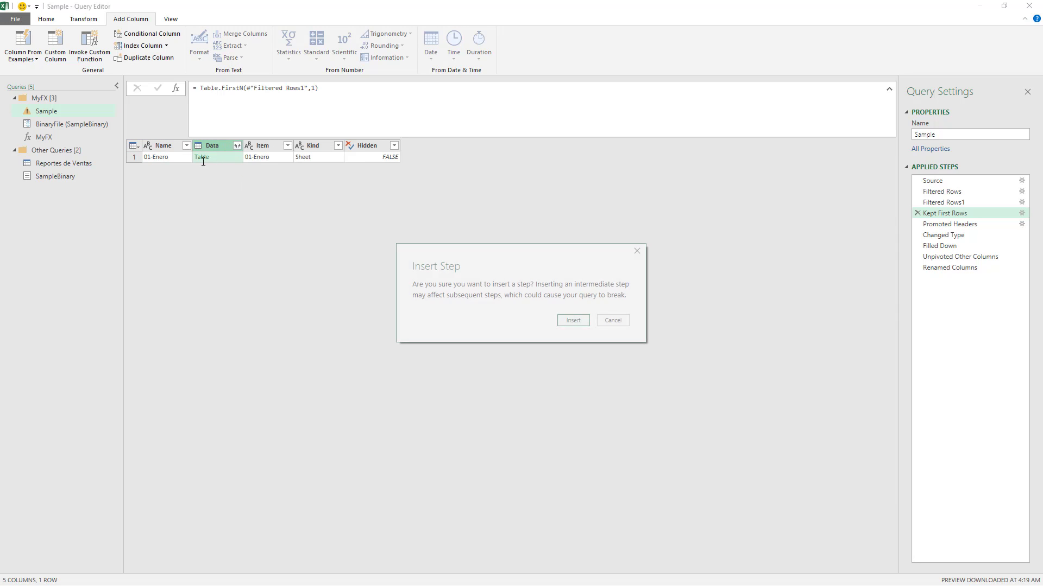
left_click(578, 321)
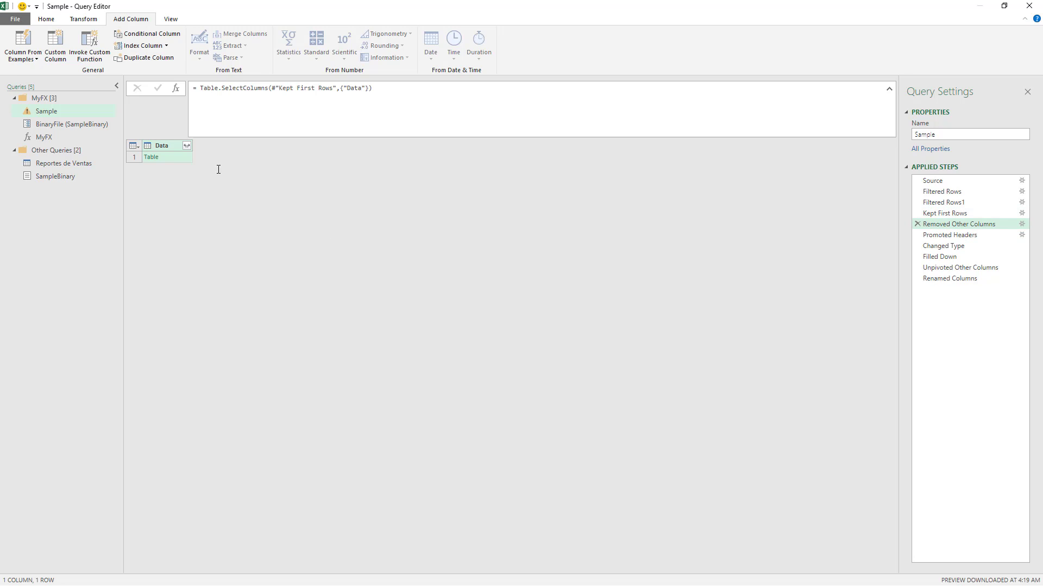
Step: Expand the Data column into Column1 through Column12 without the original column name as prefix
left_click(186, 145)
left_click(92, 335)
left_click(126, 357)
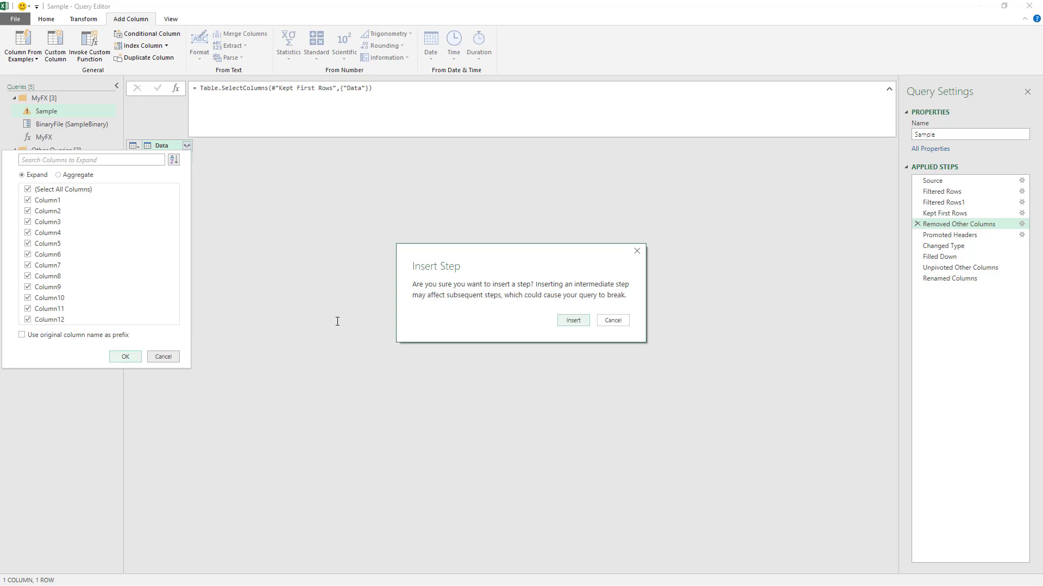
left_click(576, 321)
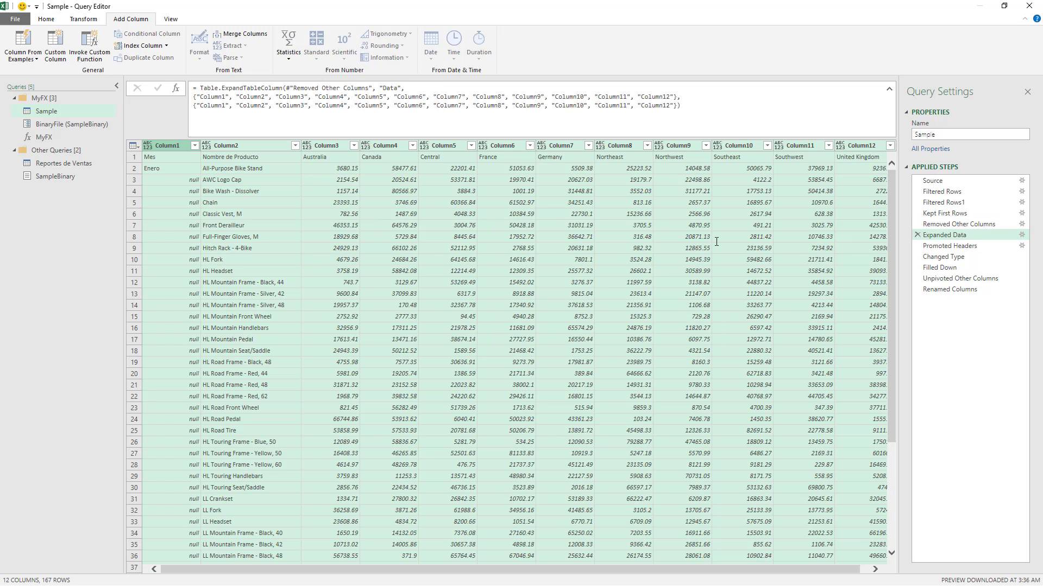
Step: Review the Sample query's results step by step from Promoted Headers through Renamed Columns
left_click(939, 246)
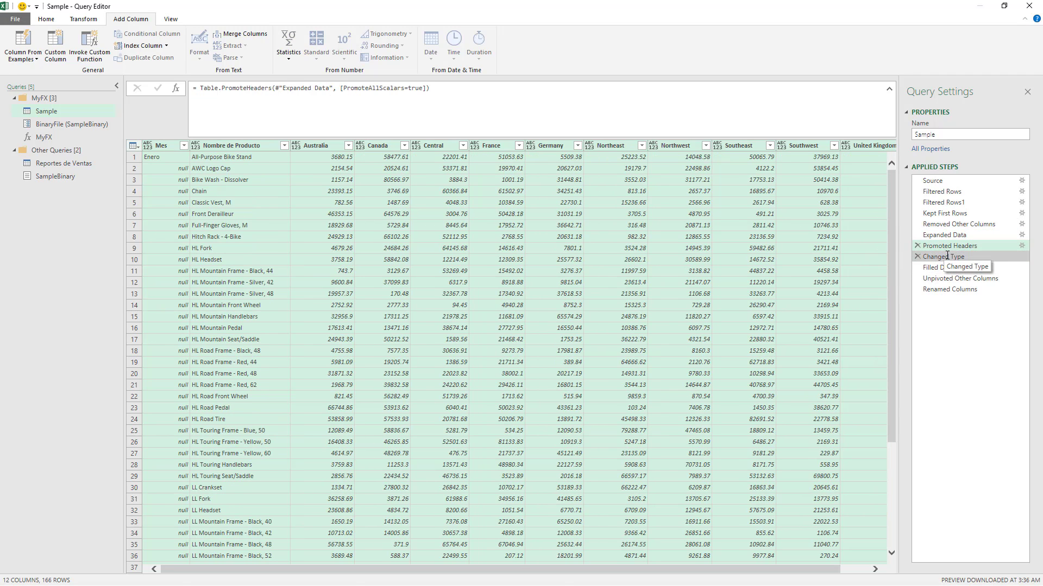
left_click(947, 256)
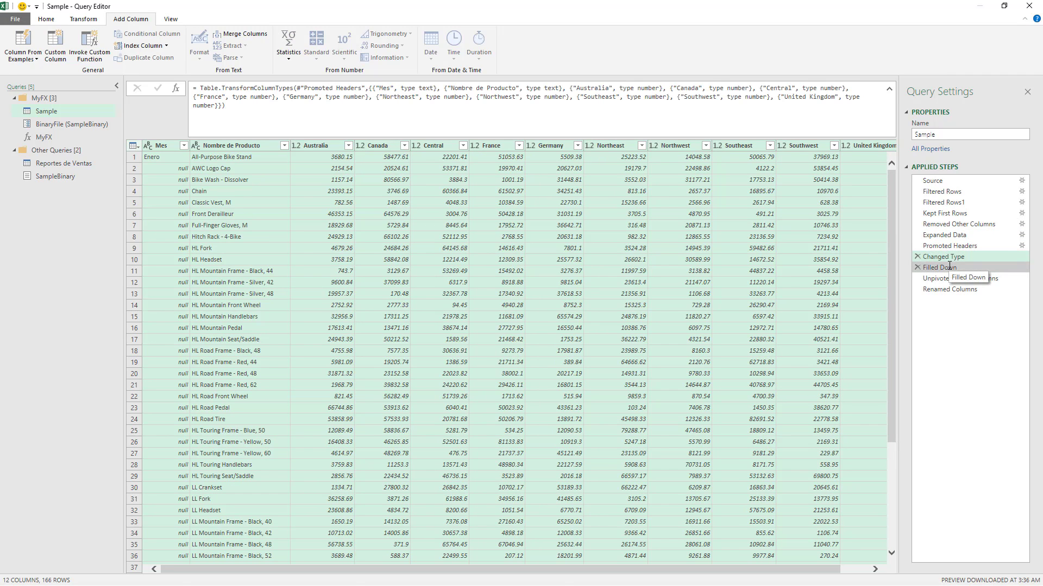
left_click(949, 267)
left_click(954, 278)
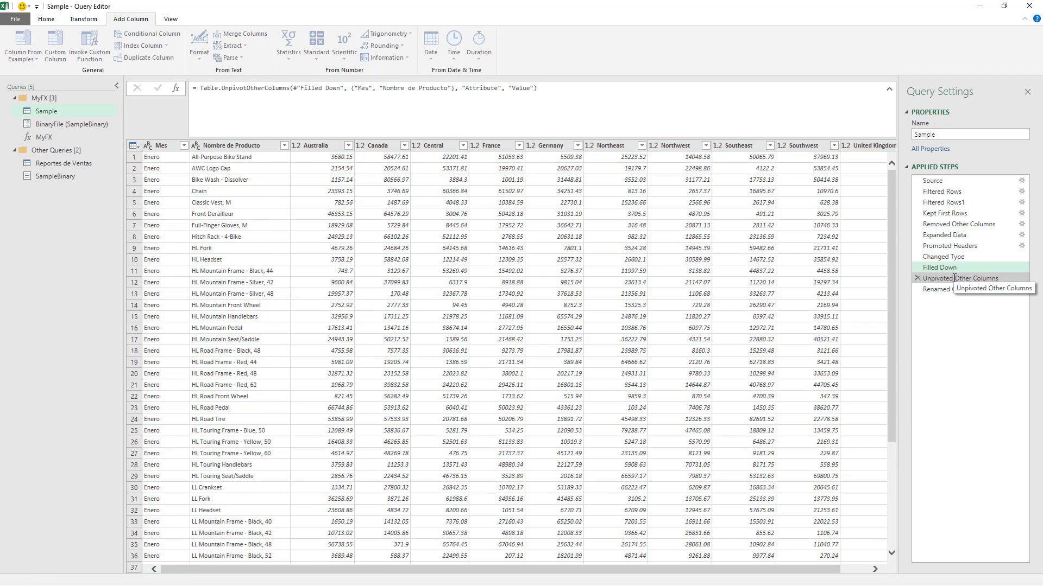
left_click(954, 287)
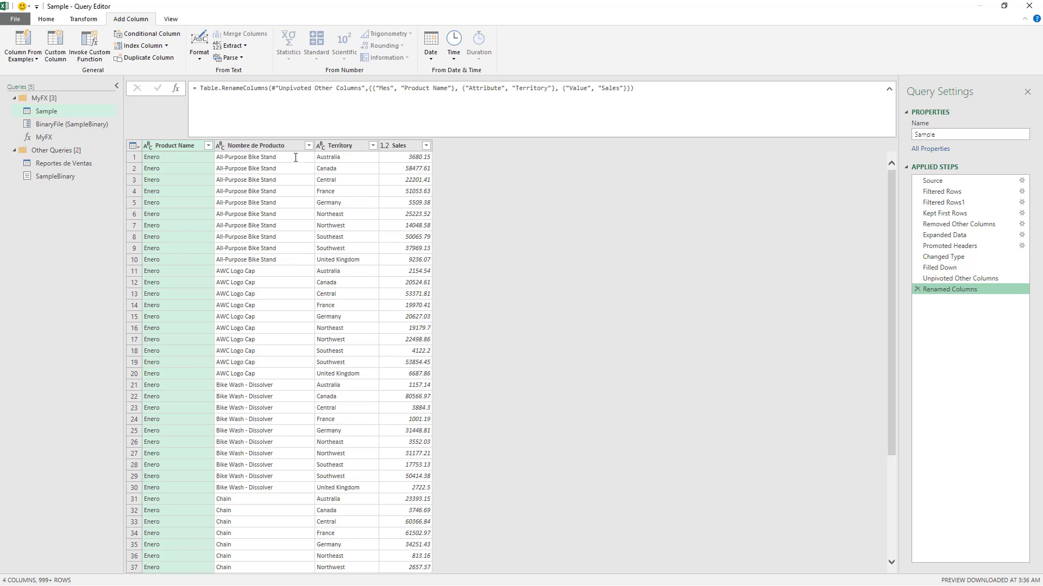
Step: Rename the Reportes de Ventas query as Output
left_click(85, 163)
left_click(975, 135)
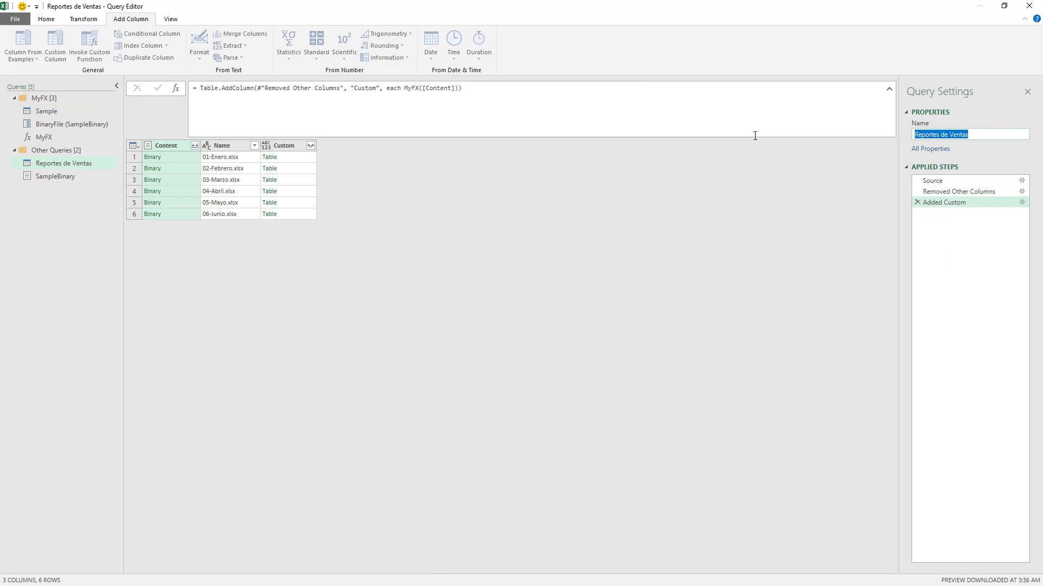
type("Output")
key("Return")
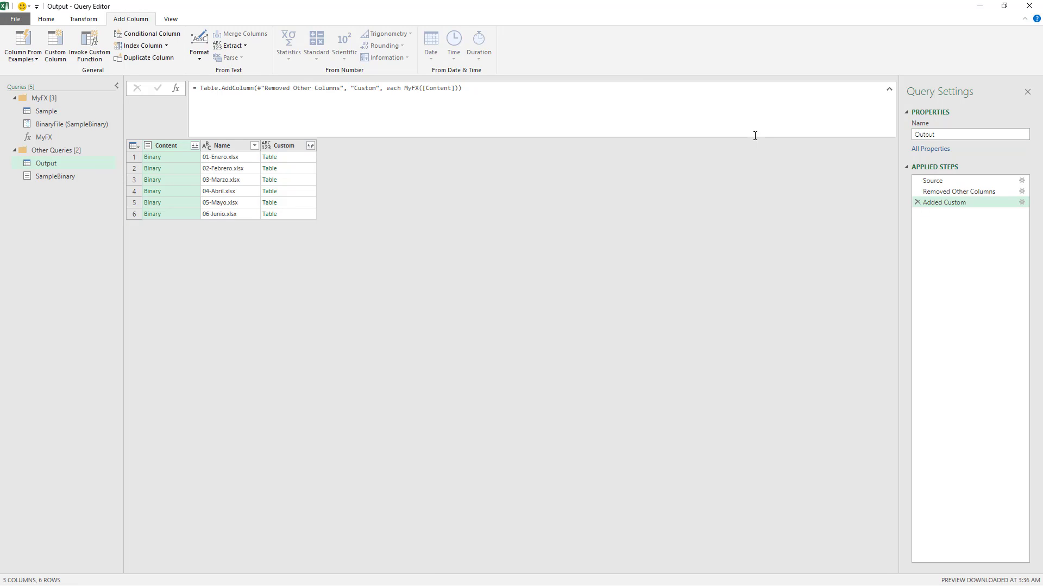
Step: Preview the Custom column's tables for the 01-Enero, 03-Marzo, 05-Mayo and 06-Junio workbooks in the Output query
left_click(292, 161)
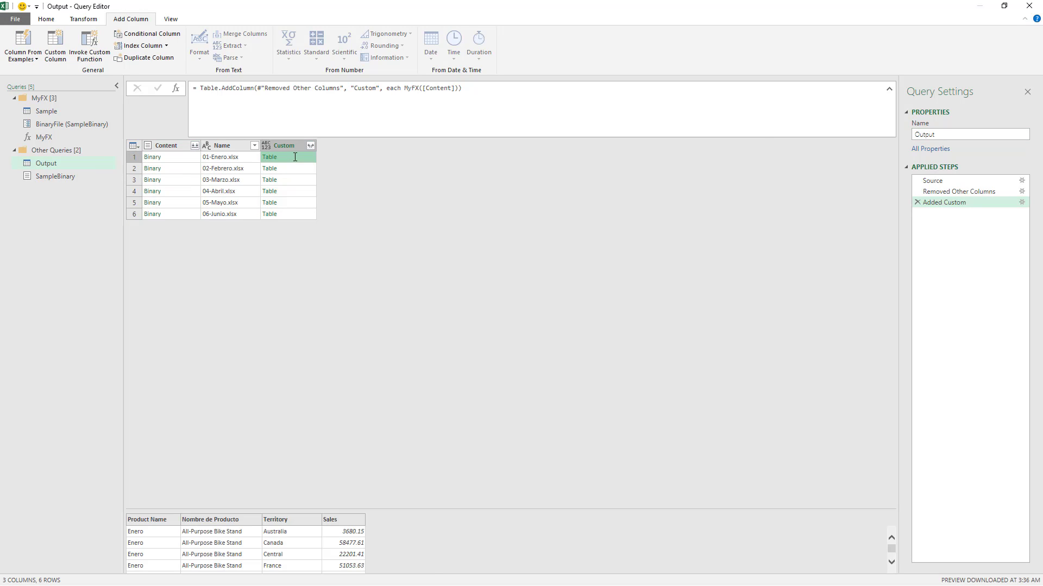
left_click(292, 179)
left_click(295, 203)
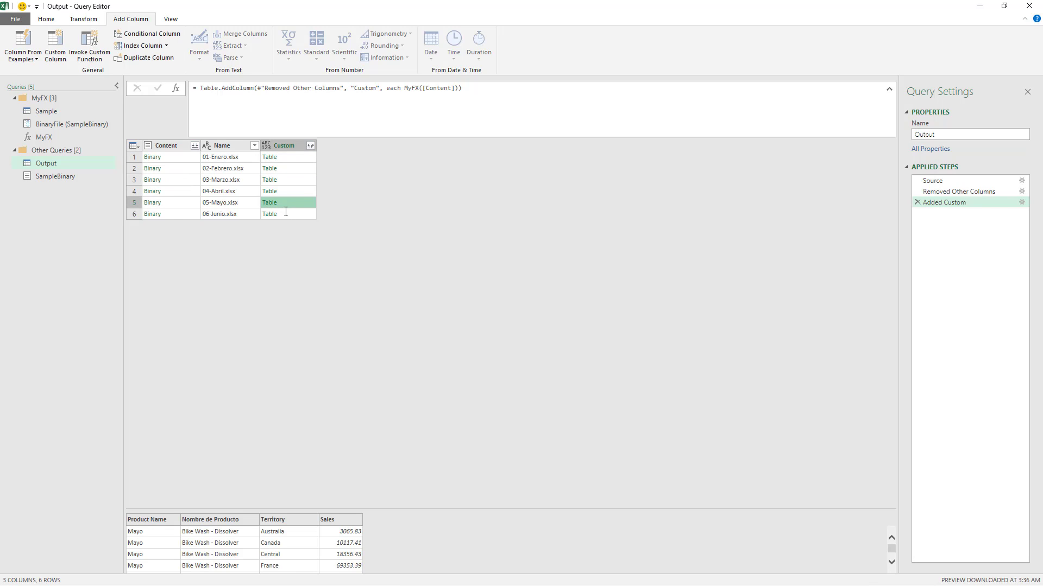
left_click(288, 215)
left_click(181, 148)
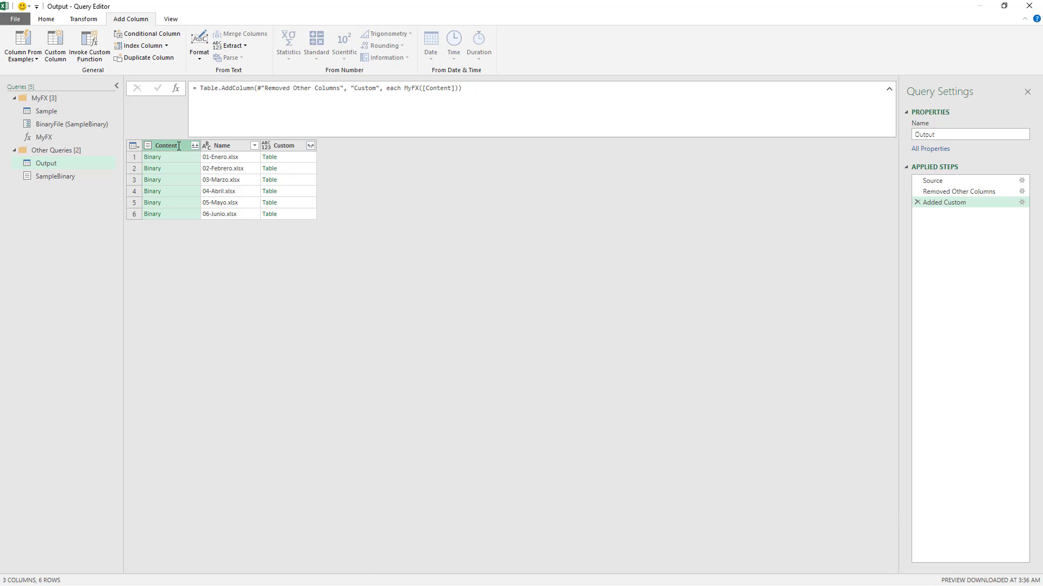
Step: Remove the Content column from the Output query and expand all Custom table columns without the original column name as prefix
right_click(180, 147)
left_click(208, 167)
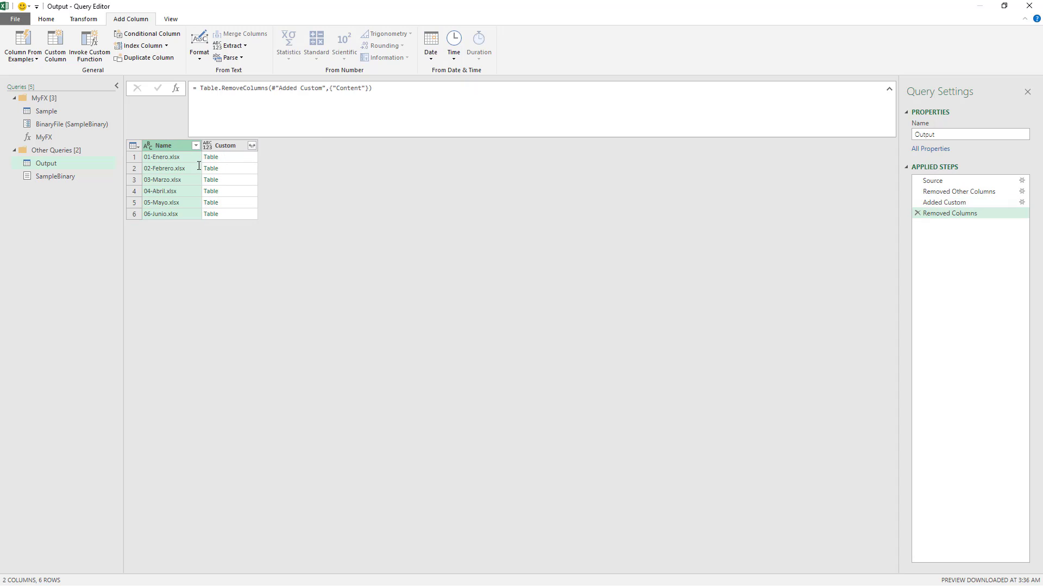
left_click(251, 146)
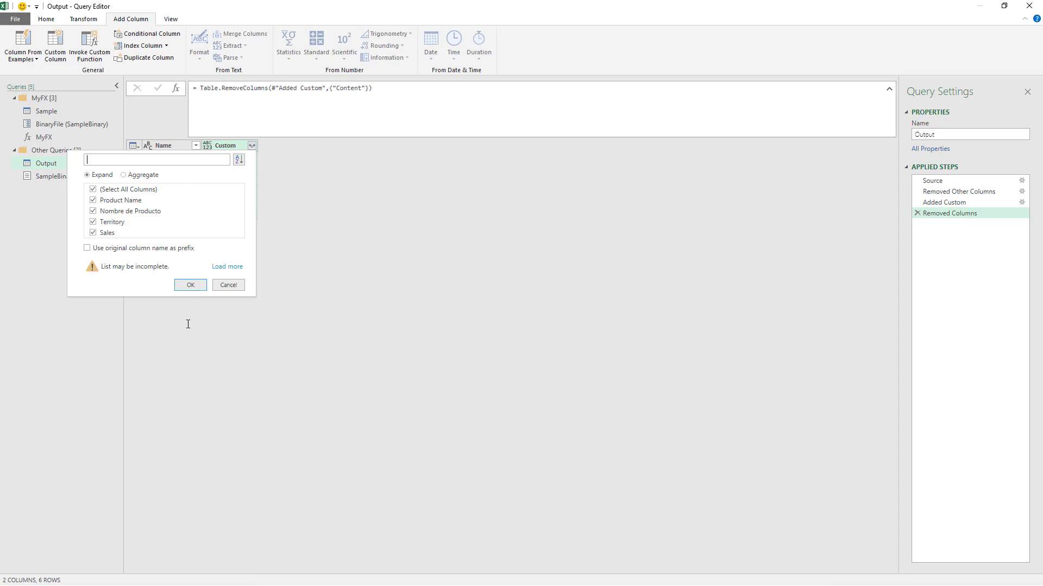
left_click(190, 282)
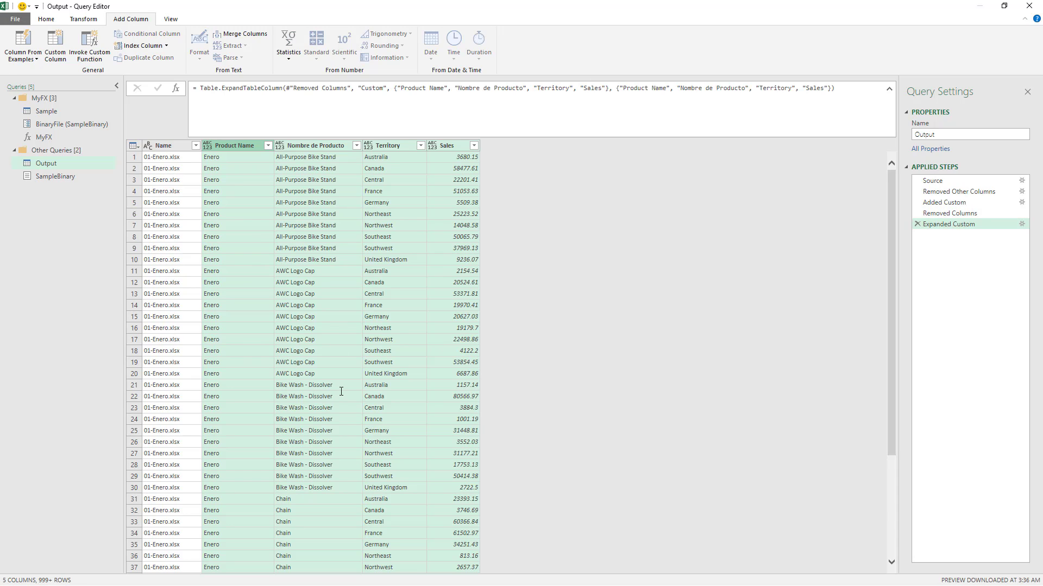
Step: Keep only the top 1 row of the Sample query's result
left_click(75, 111)
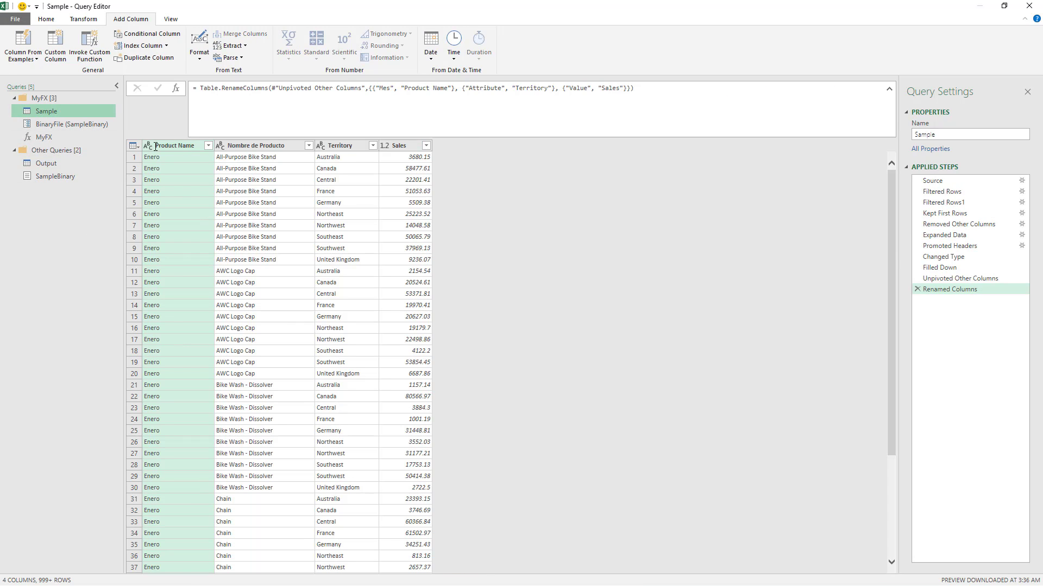
left_click(133, 145)
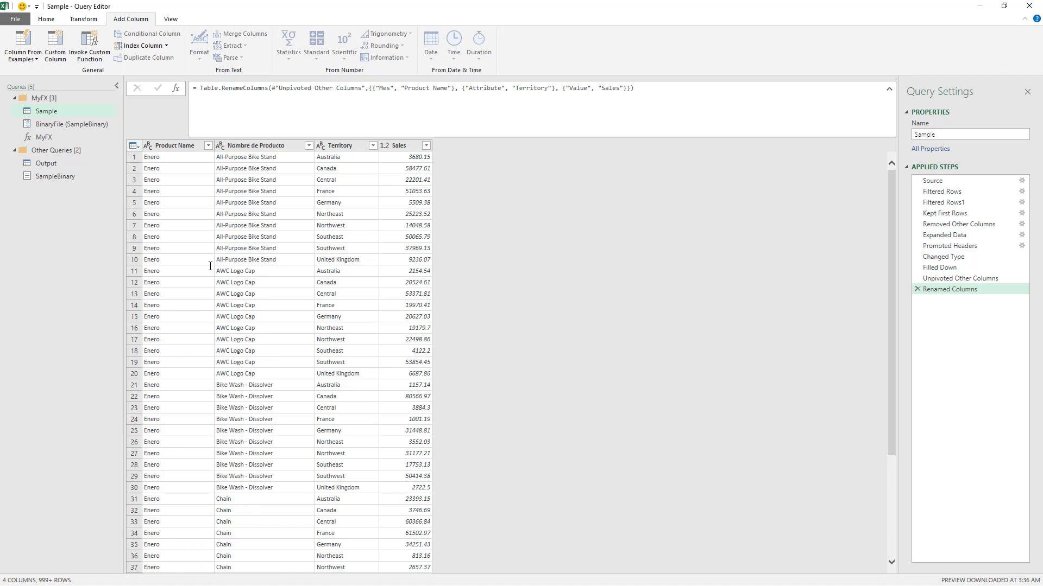
left_click(211, 267)
type("1")
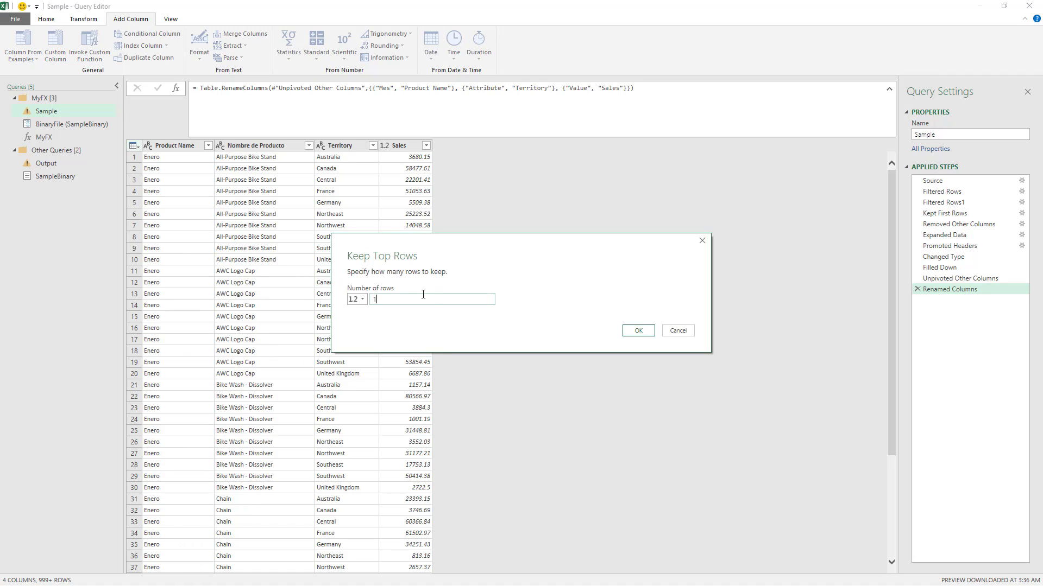
key("Return")
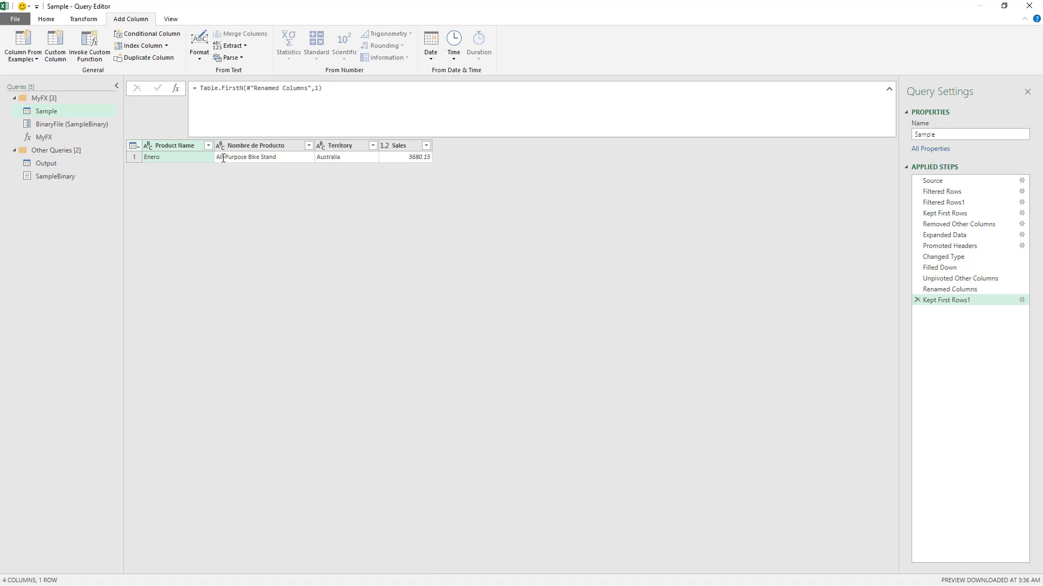
Step: Inspect the Output query's 01-Enero row across its Product Name, Nombre de Producto, Territory and Sales values
left_click(94, 161)
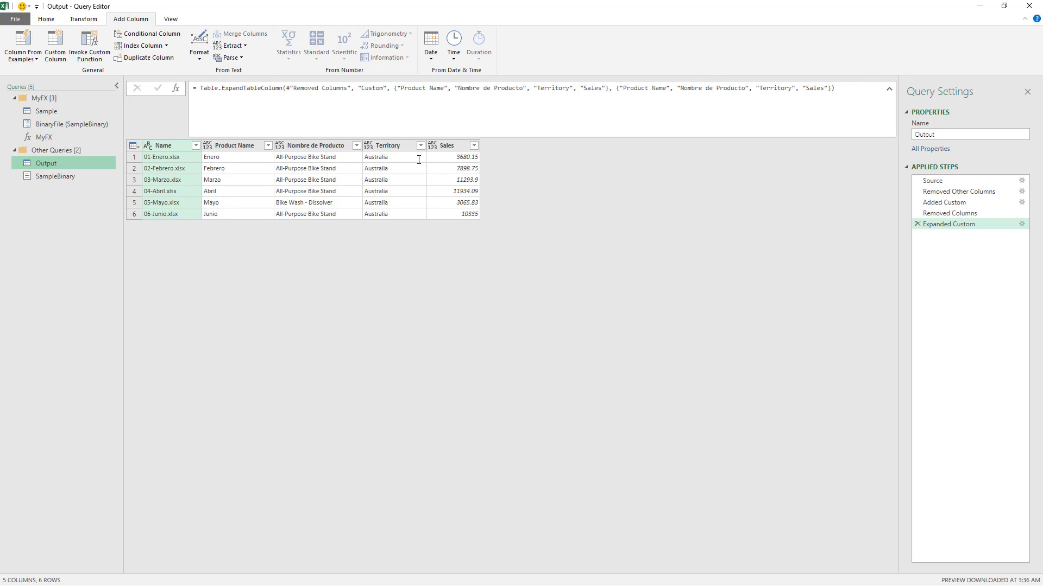
left_click(442, 156)
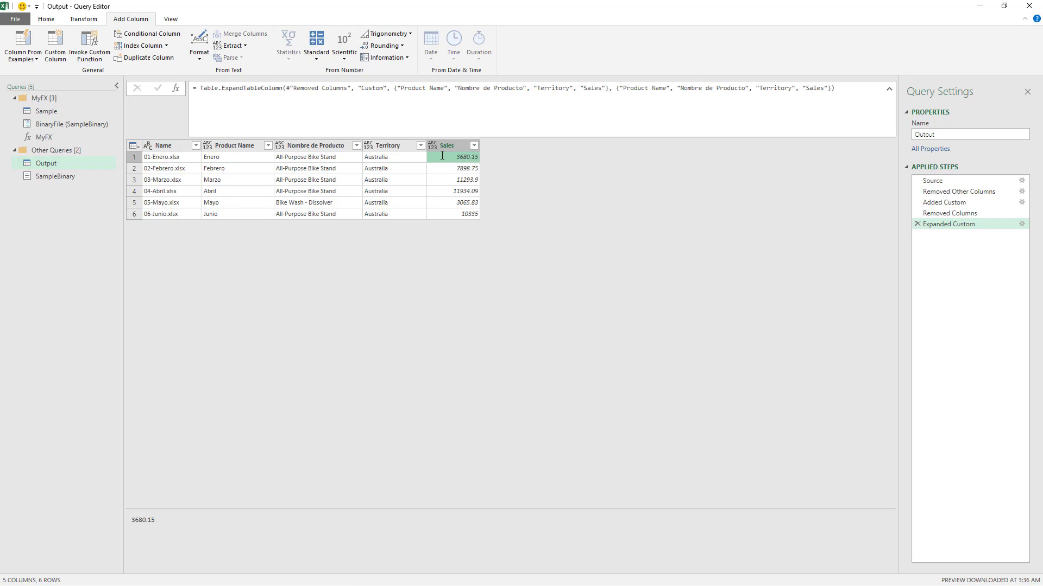
left_click(218, 156)
left_click(299, 158)
left_click(389, 158)
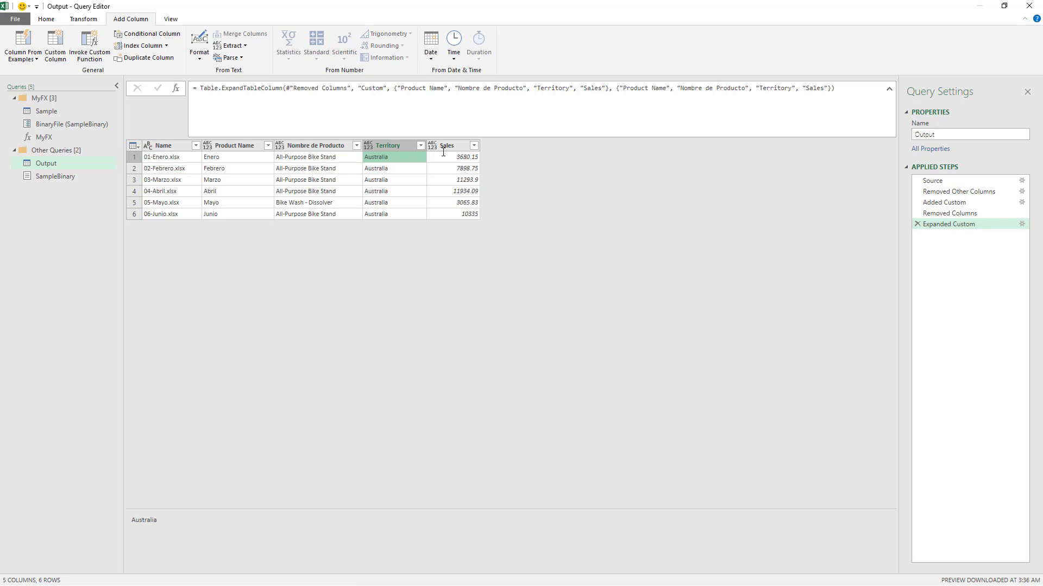
left_click(430, 158)
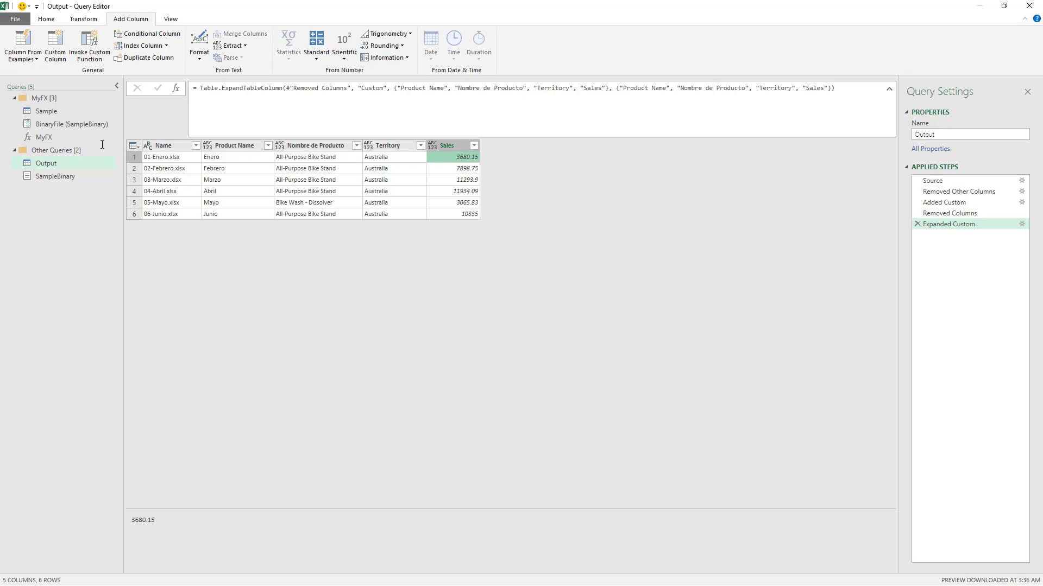
Step: Delete the final Kept First Rows1 step from the Sample query
left_click(56, 111)
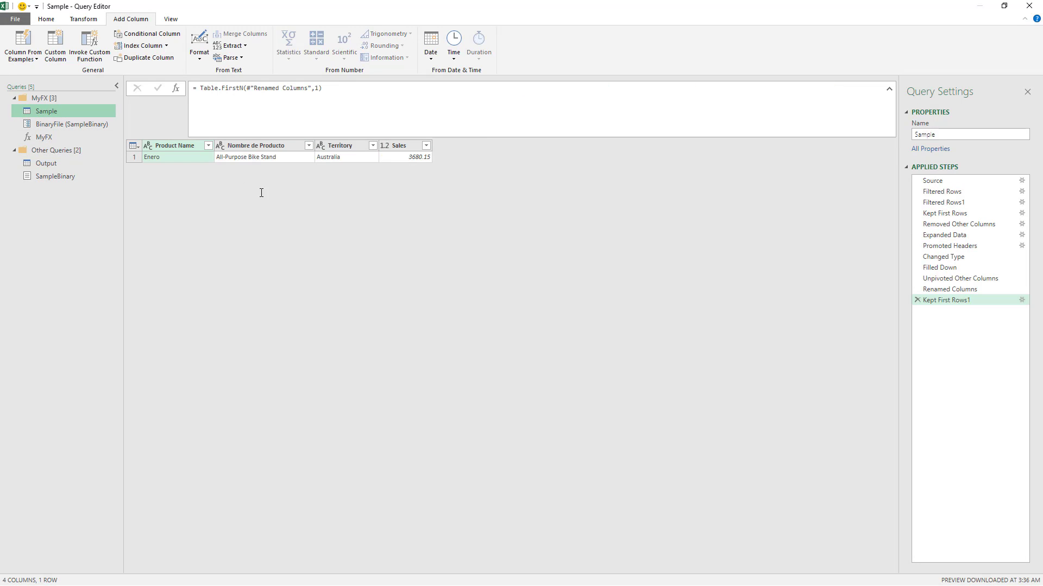
left_click(917, 300)
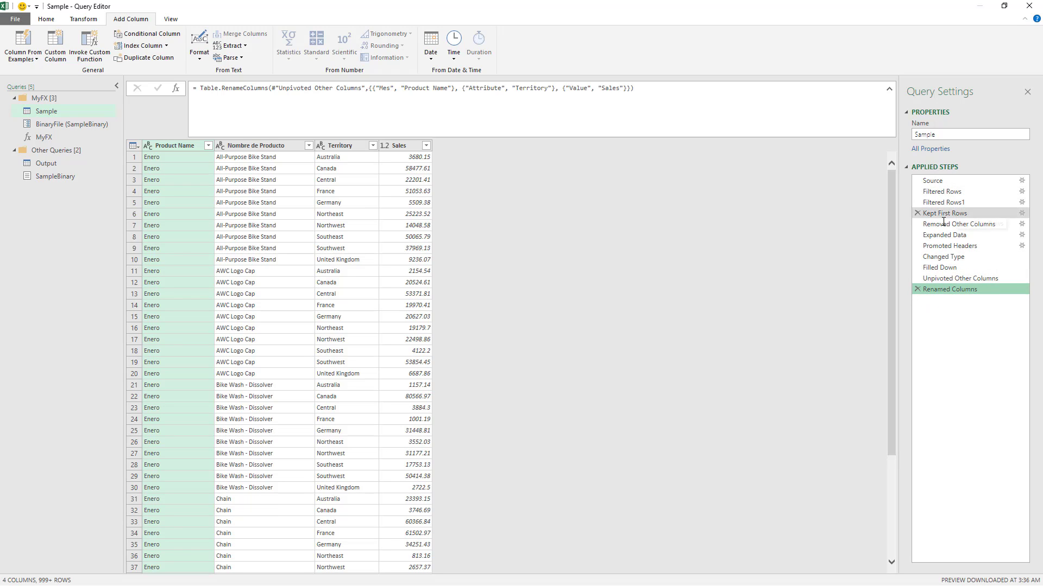
Step: Check which current values are available for the BinaryFile parameter
left_click(79, 122)
left_click(181, 101)
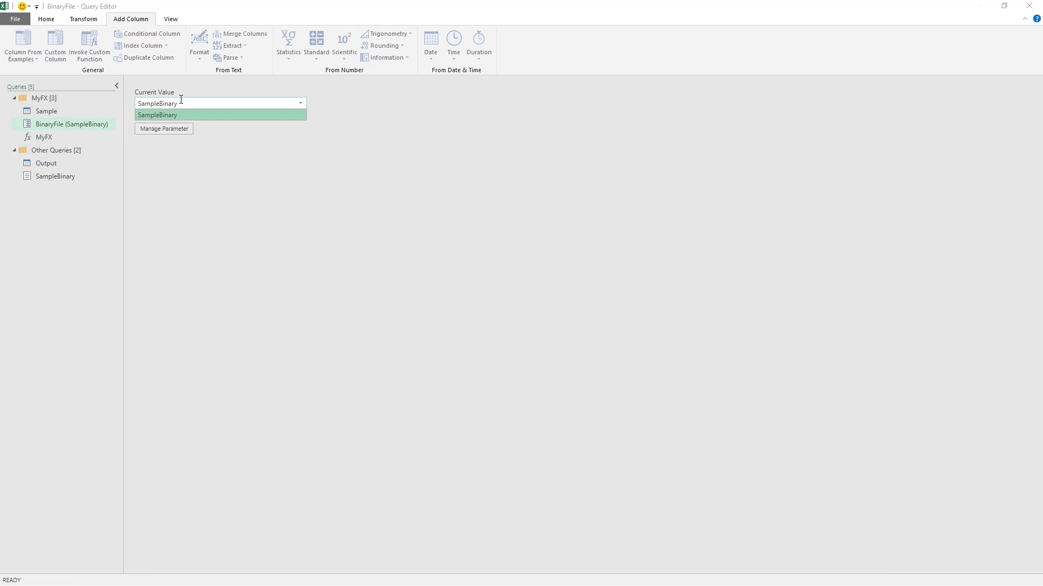
left_click(182, 97)
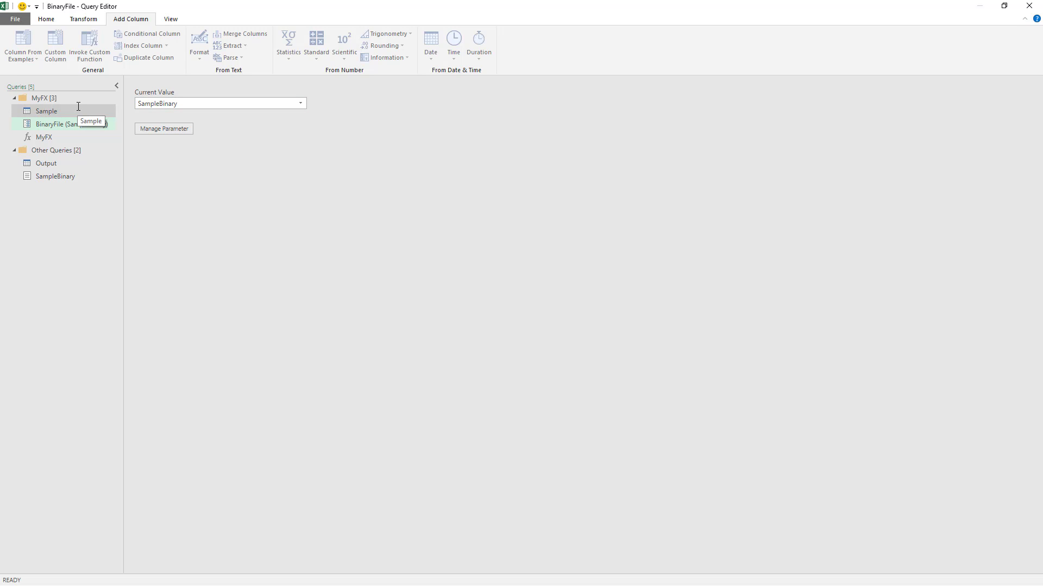
Step: Create a new query parameter named TopRows
left_click(48, 20)
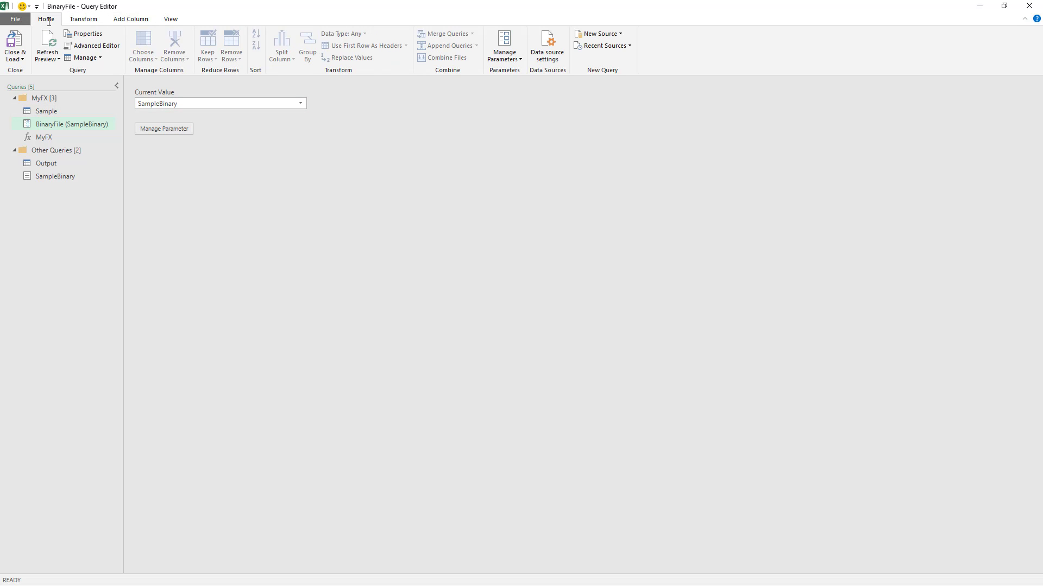
left_click(504, 56)
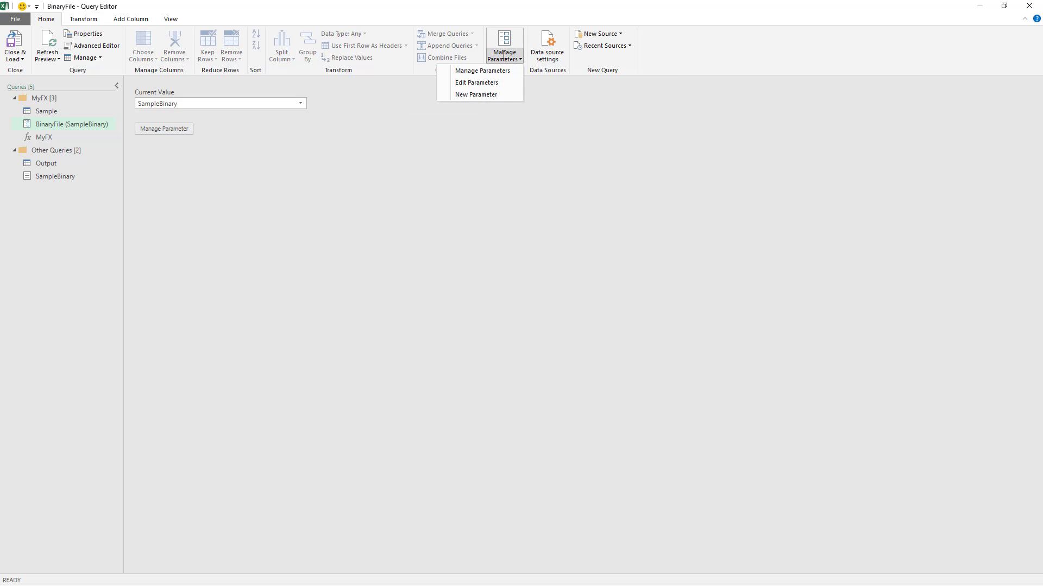
left_click(462, 94)
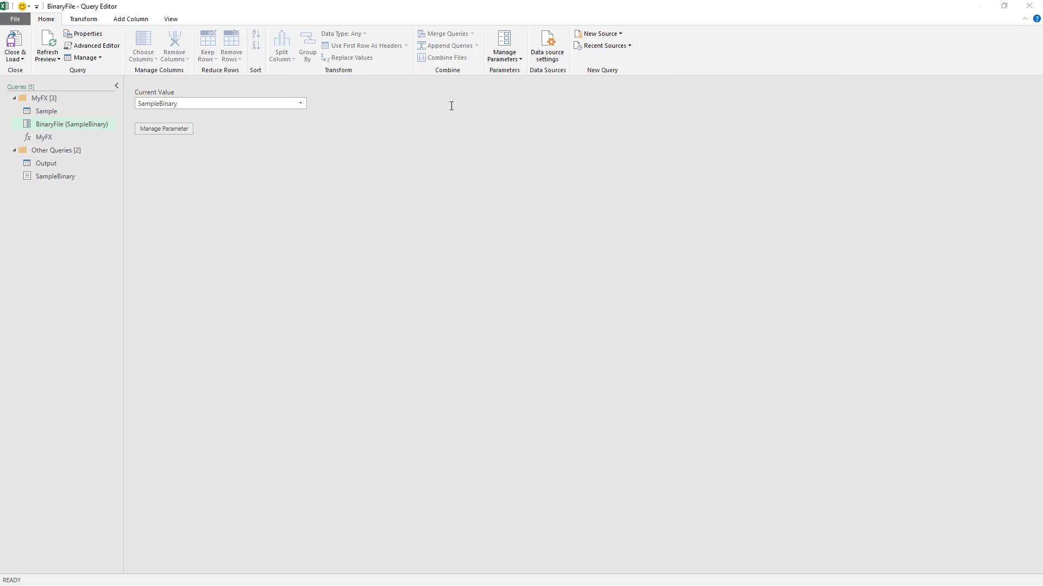
double_click(545, 163)
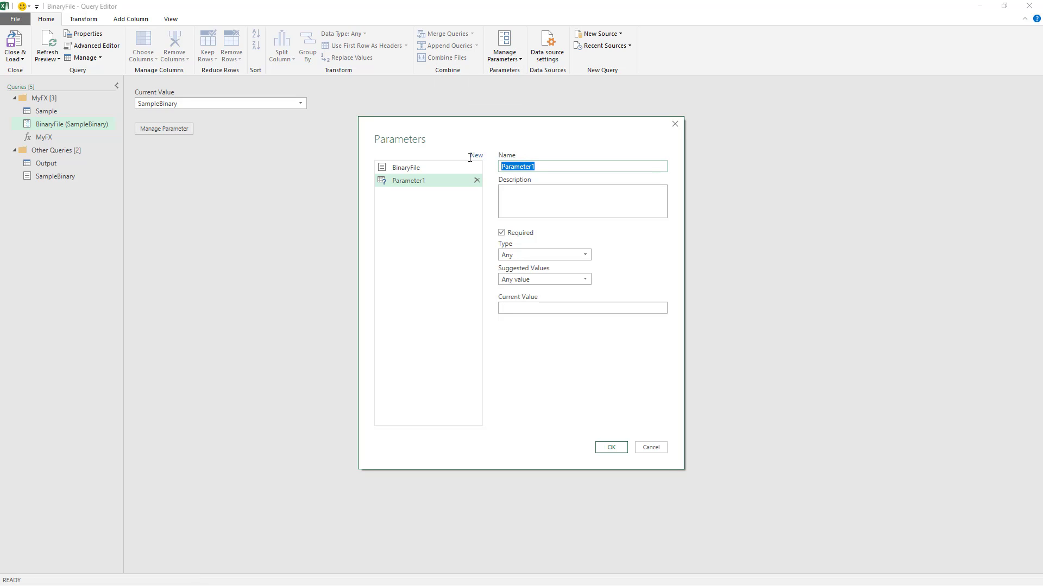
type("TopR")
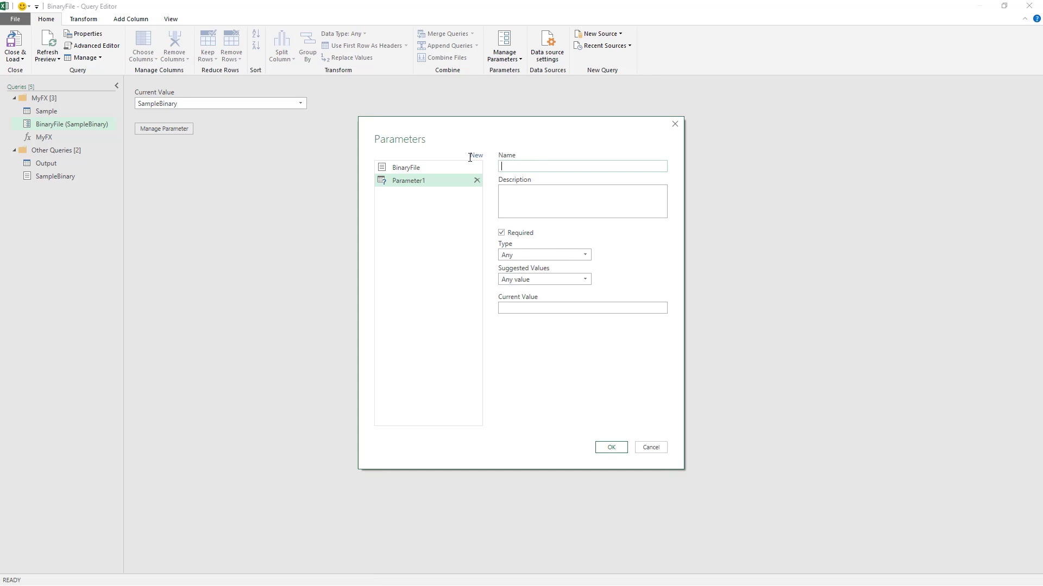
type("ows")
Step: Define the TopRows parameter as a Decimal Number accepting any value, with a current value of 15
left_click(552, 256)
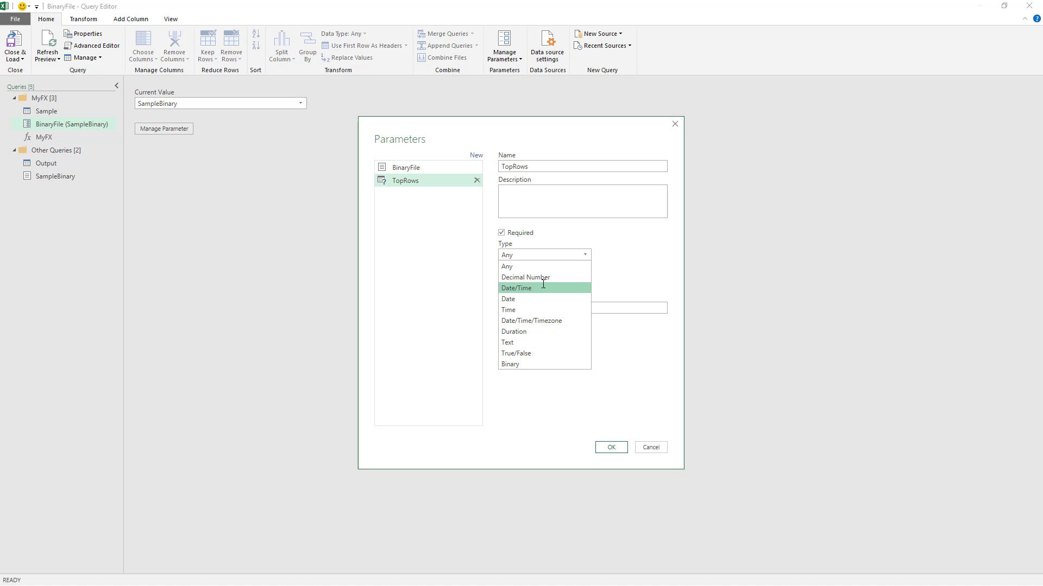
left_click(547, 277)
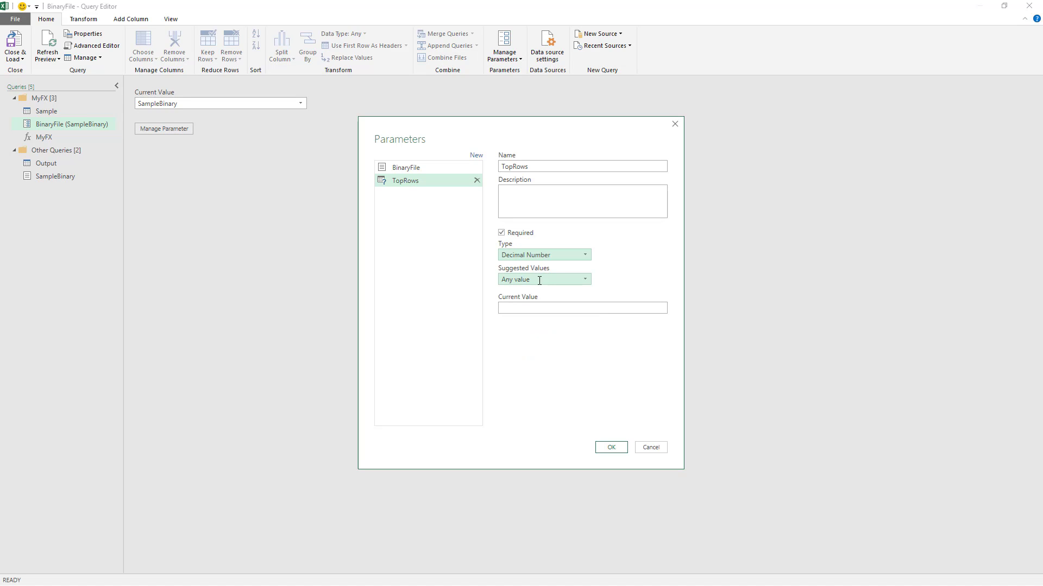
left_click(537, 281)
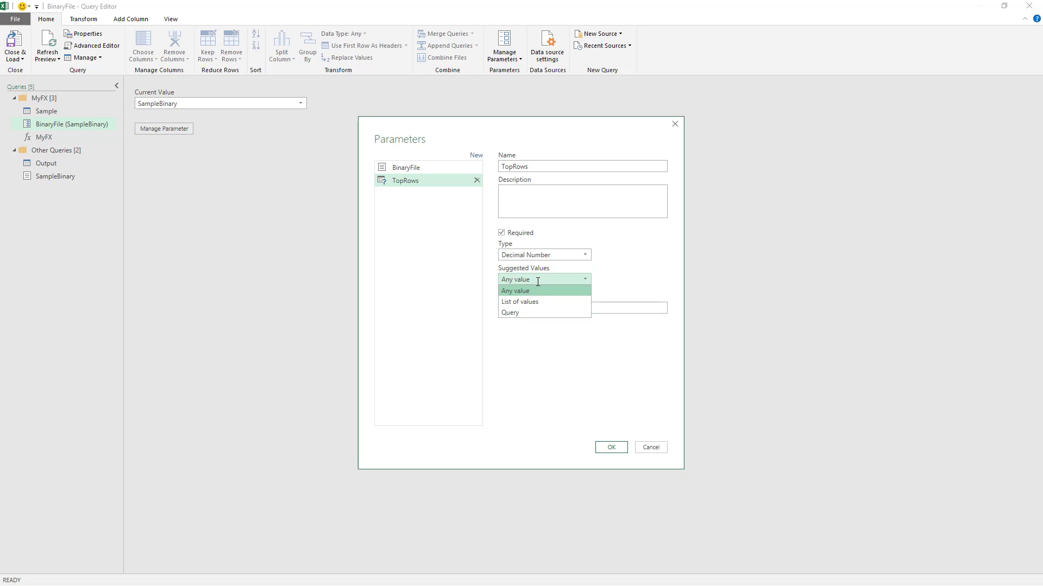
left_click(535, 291)
left_click(530, 305)
type("15")
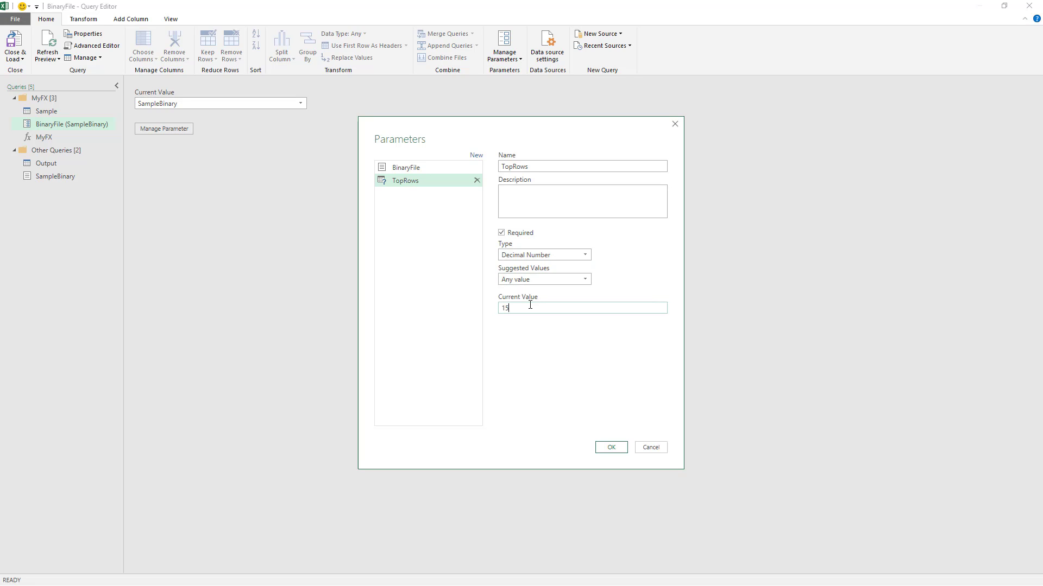
left_click(615, 445)
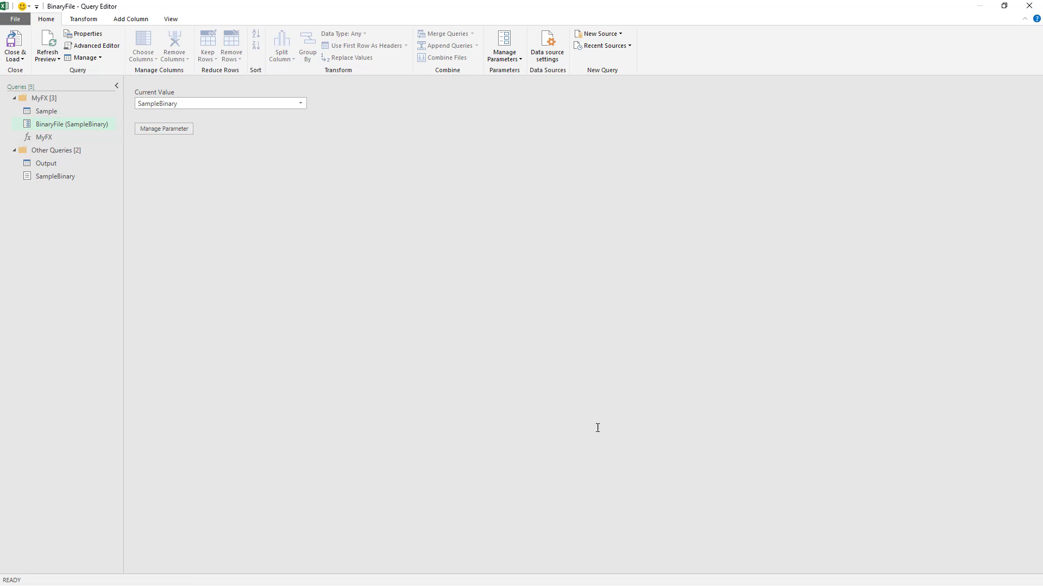
Step: Replace the row count in the Sample query's Kept First Rows formula with the TopRows parameter
left_click(72, 112)
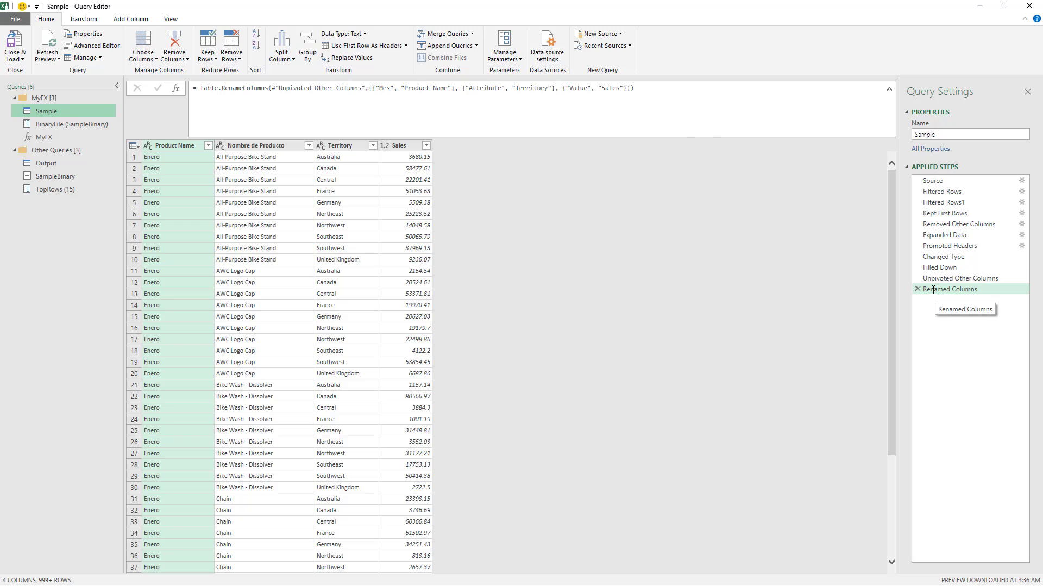
left_click(971, 181)
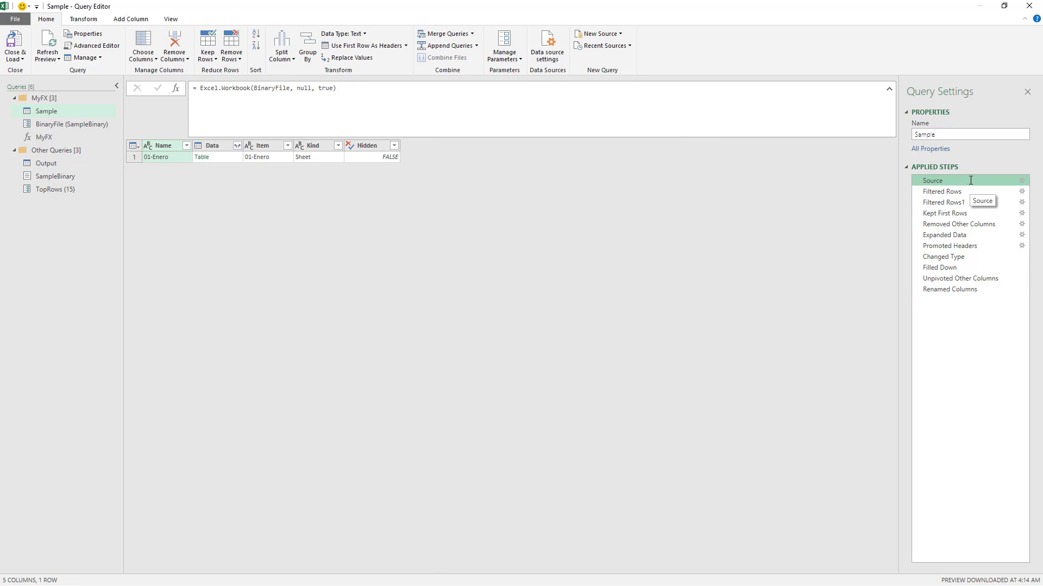
left_click(970, 191)
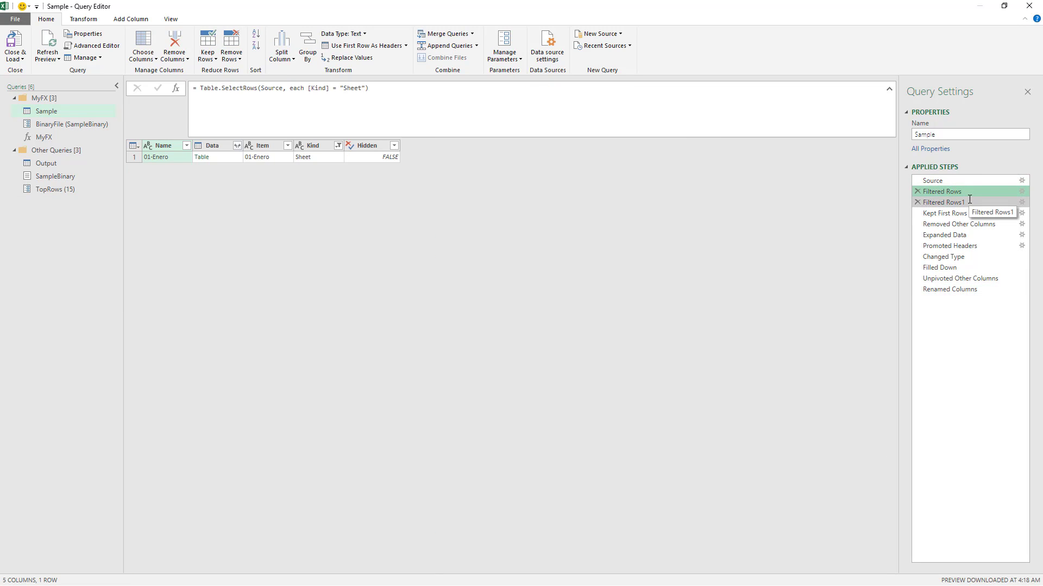
left_click(970, 201)
left_click(969, 213)
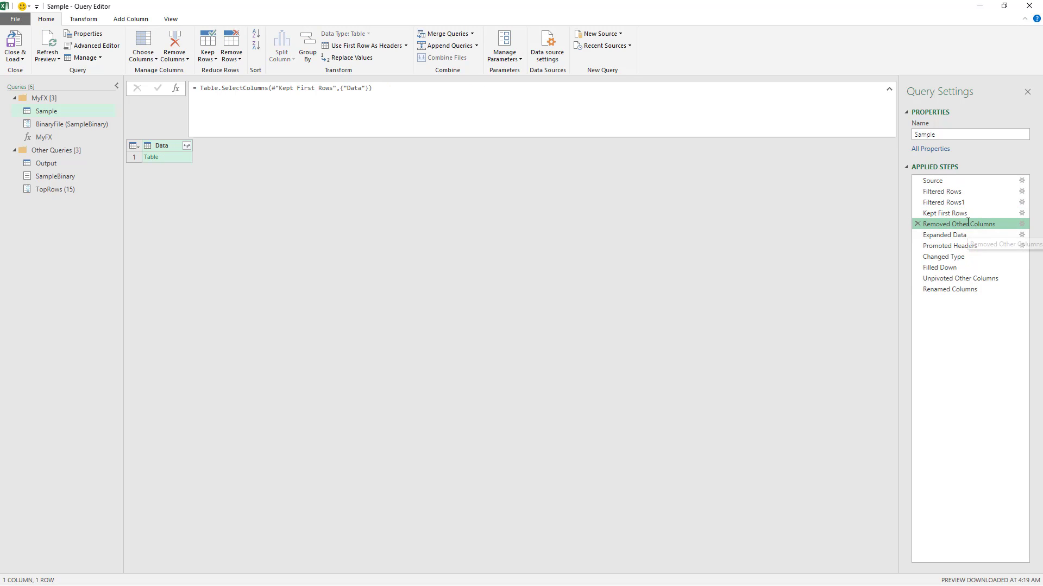
left_click(971, 214)
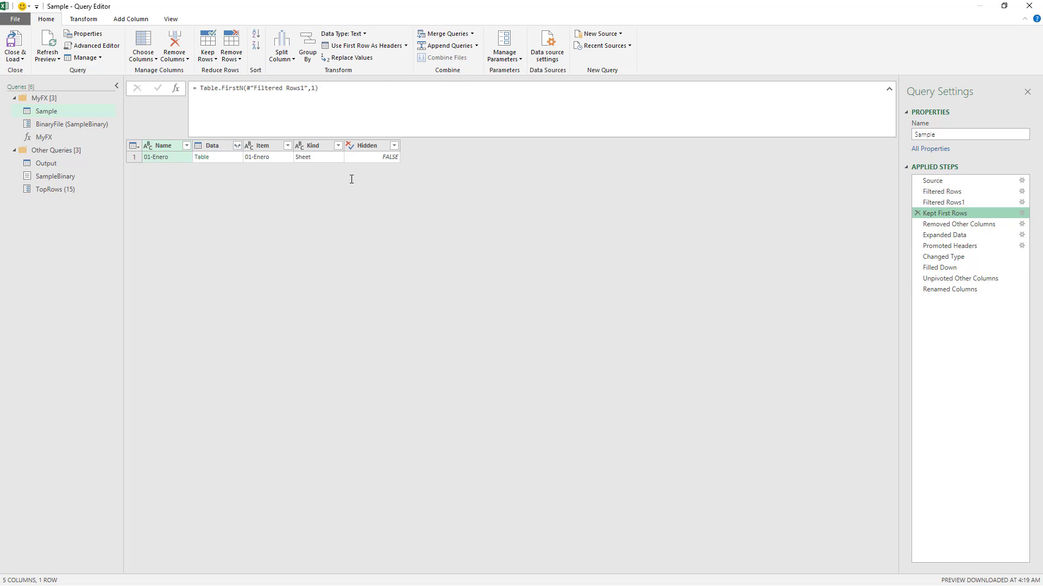
left_click(312, 89)
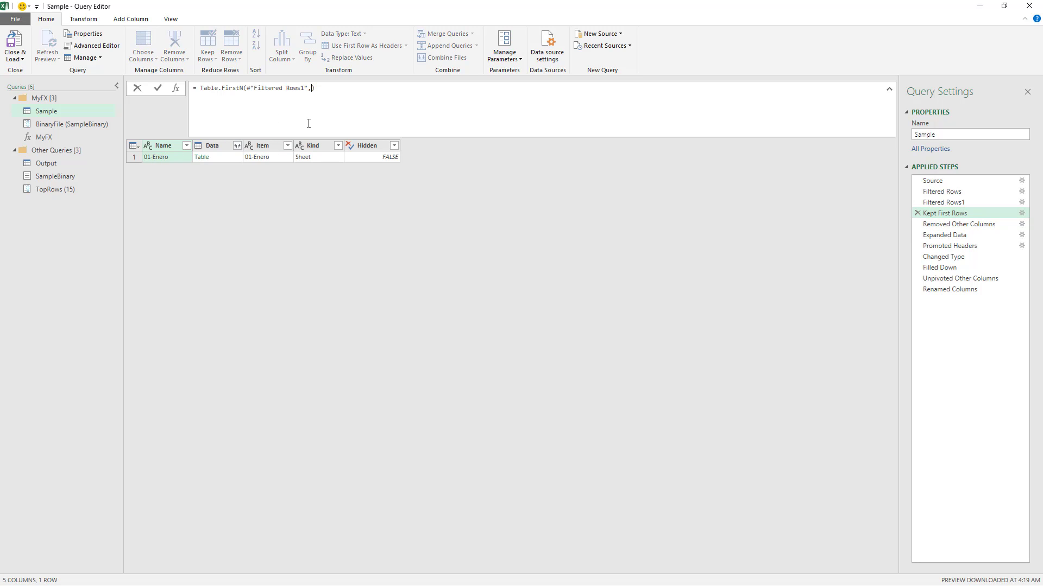
type("TopRows")
key("Return")
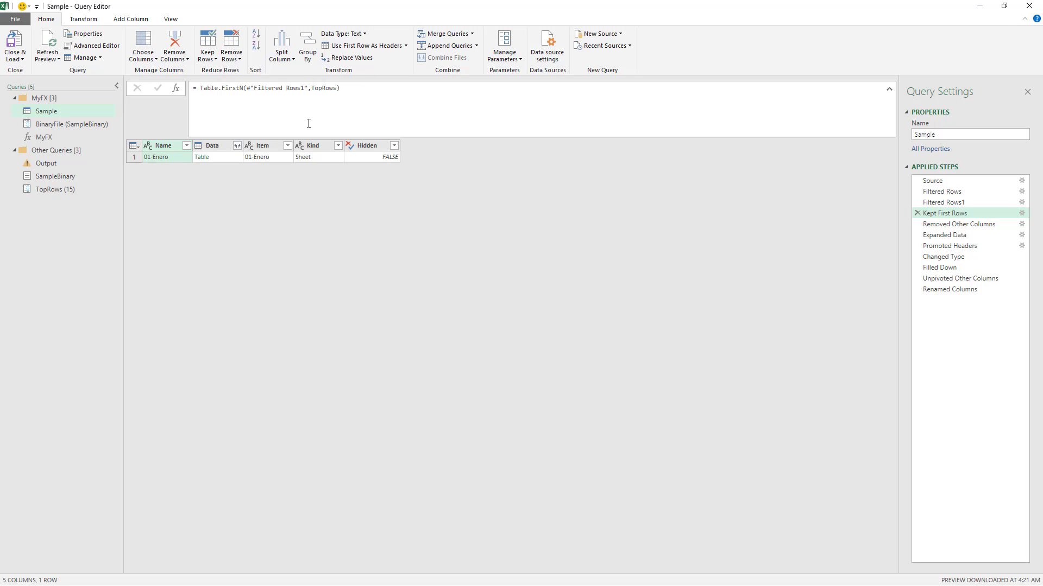
left_click(337, 88)
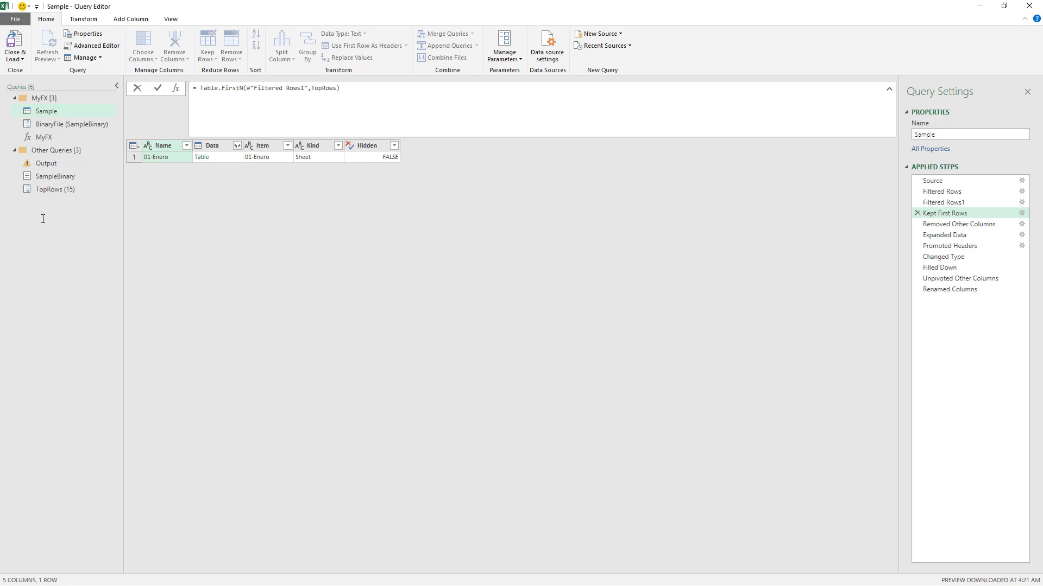
Step: Set the TopRows parameter's current value to 1
left_click(68, 190)
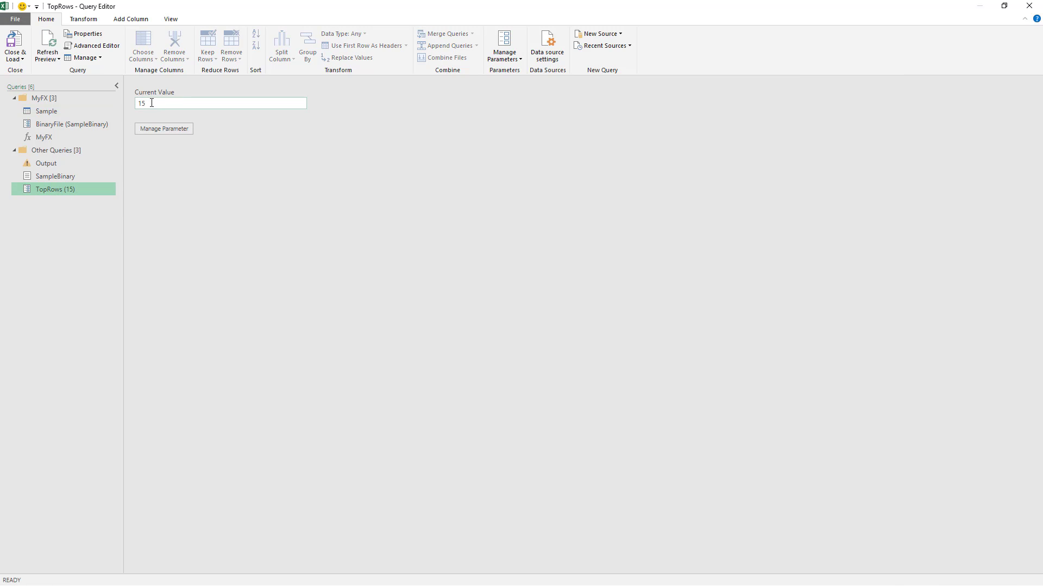
left_click(151, 103)
key("BackSpace")
key("Return")
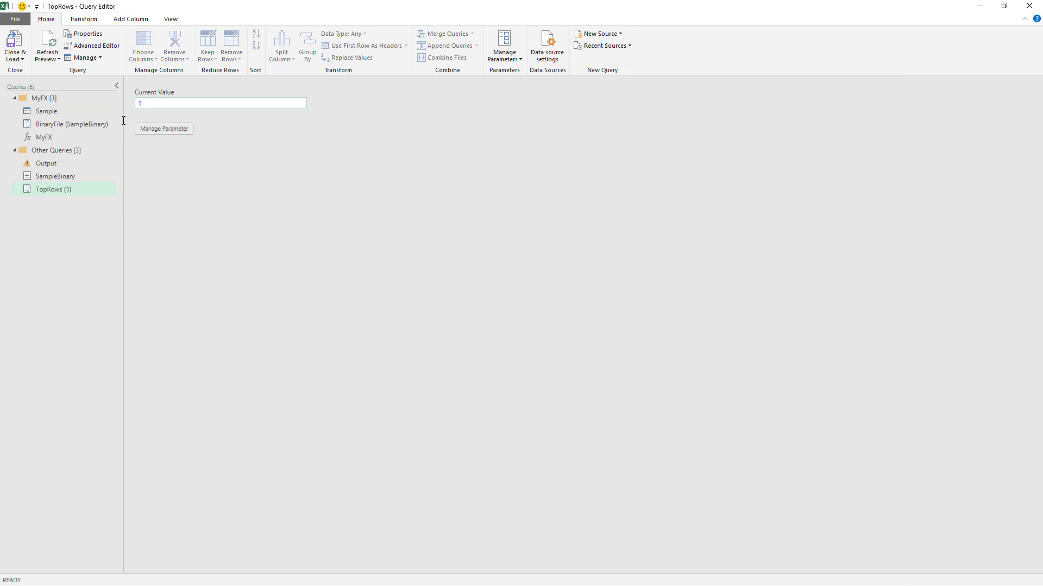
Step: Pass 1 as the TopRows argument of MyFX in the Output query's Added Custom step and preview the first resulting table
left_click(78, 111)
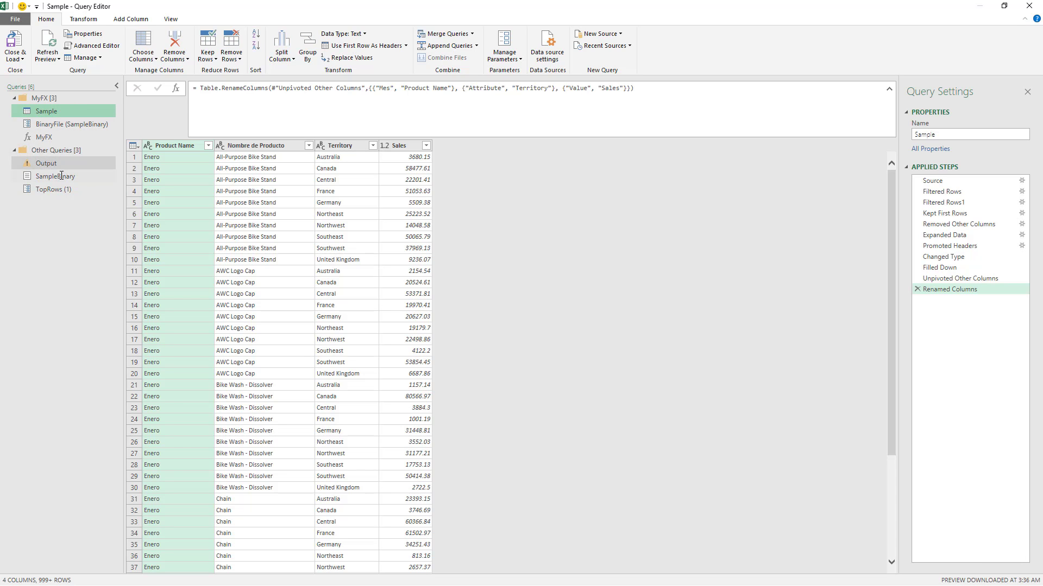
left_click(65, 166)
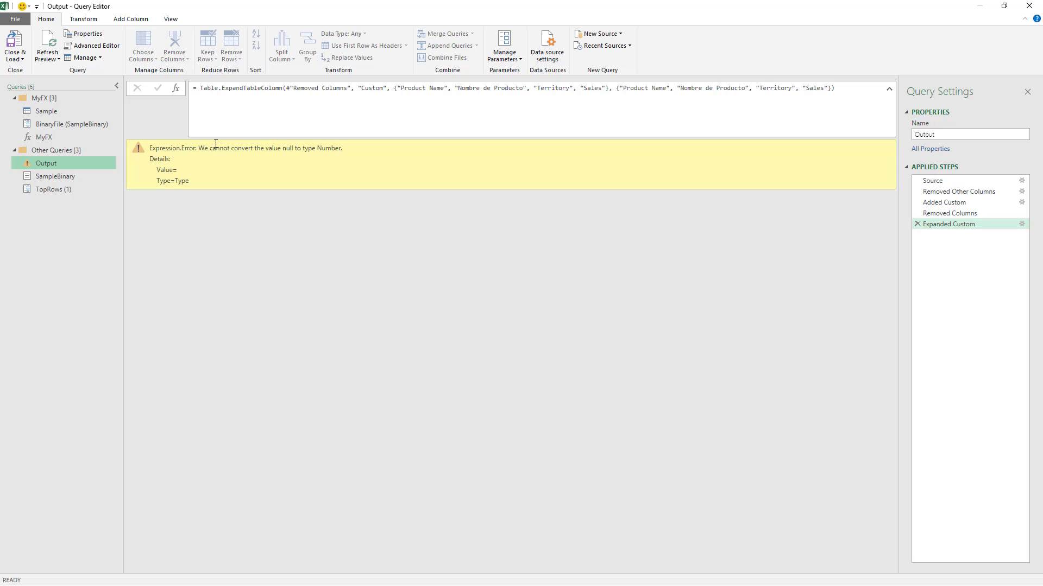
left_click(1015, 202)
left_click(1020, 202)
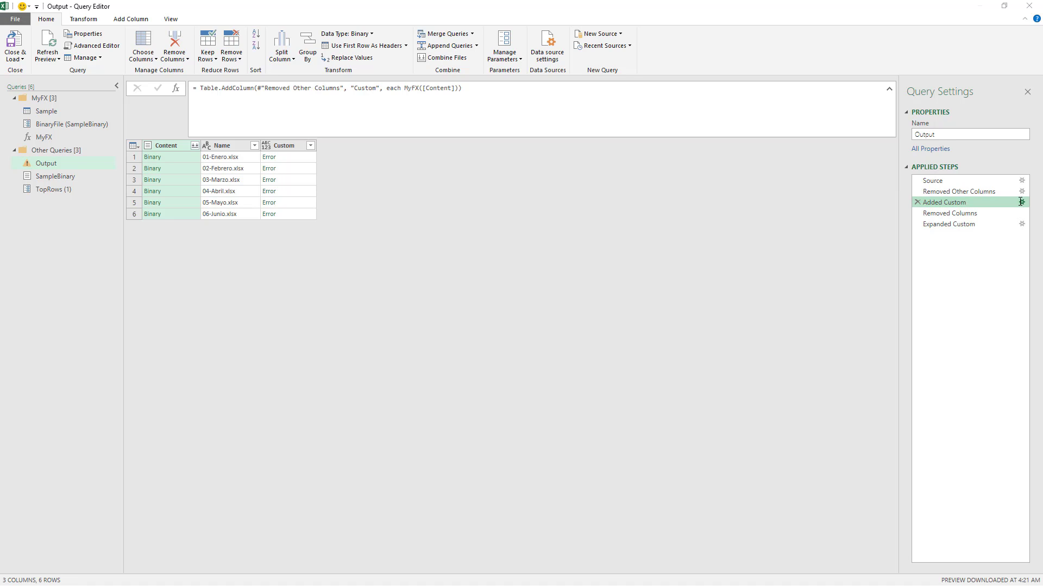
left_click(385, 336)
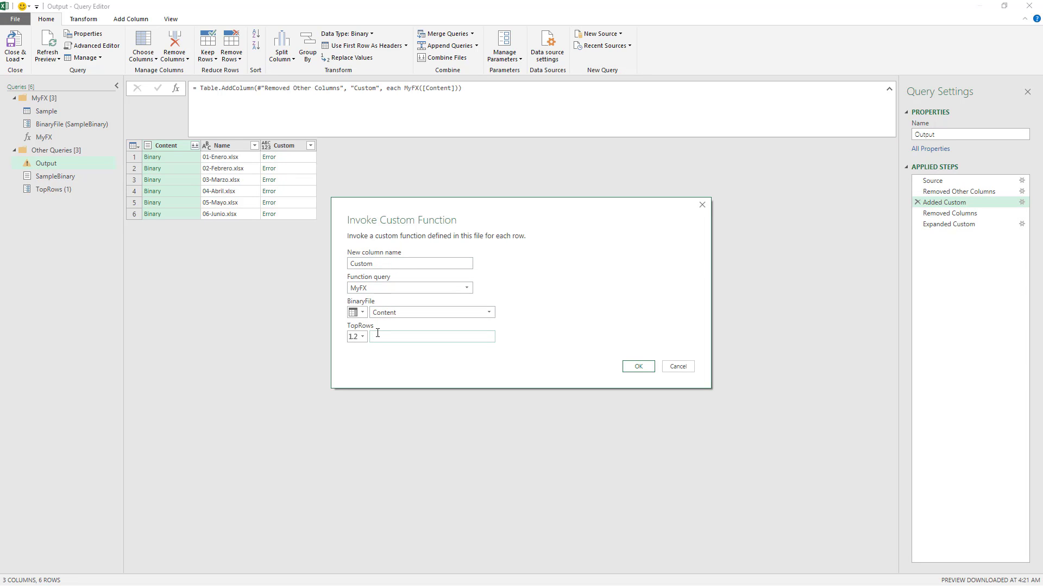
type("1")
left_click(650, 366)
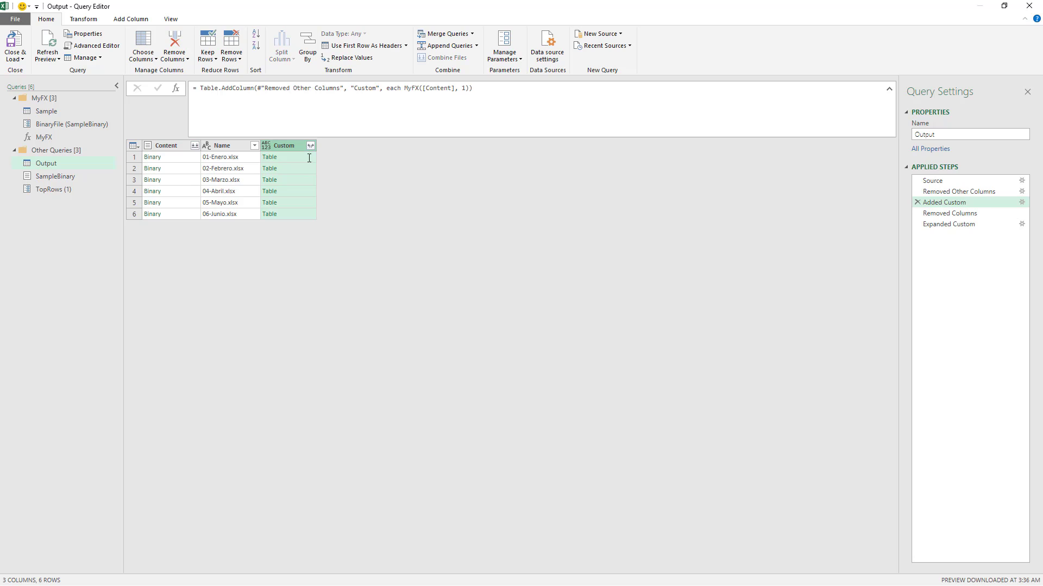
left_click(309, 159)
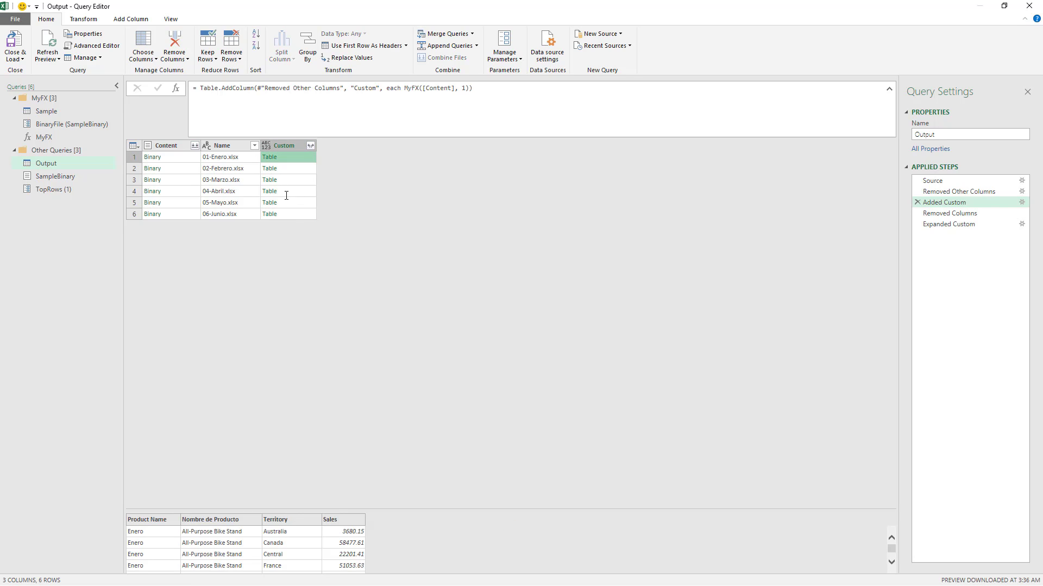
Step: Examine the MyFX function's parameter definitions and the matching arguments in the Output query's Added Custom settings
left_click(46, 137)
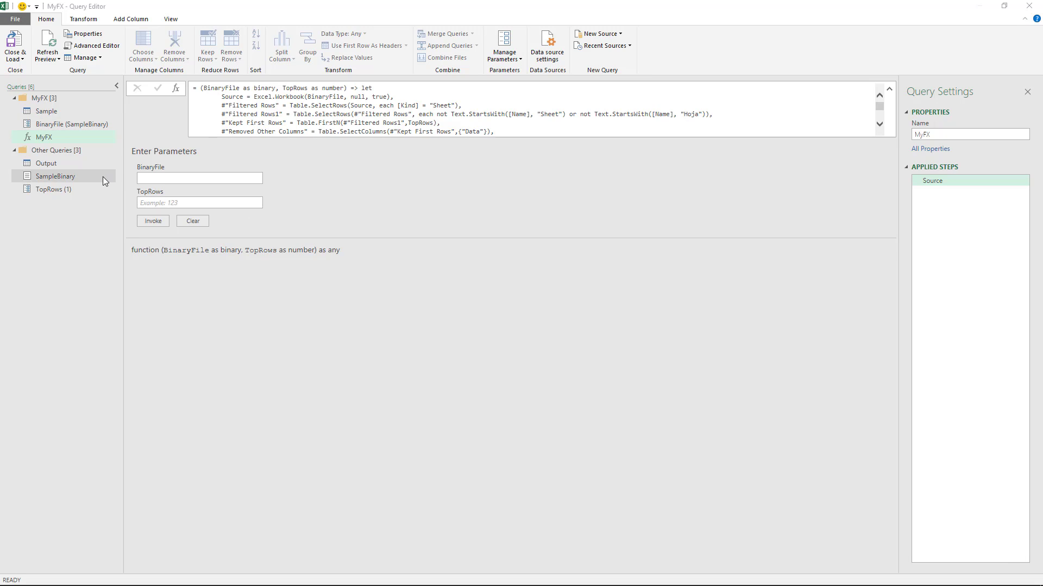
left_click(202, 88)
double_click(220, 89)
left_click(262, 89)
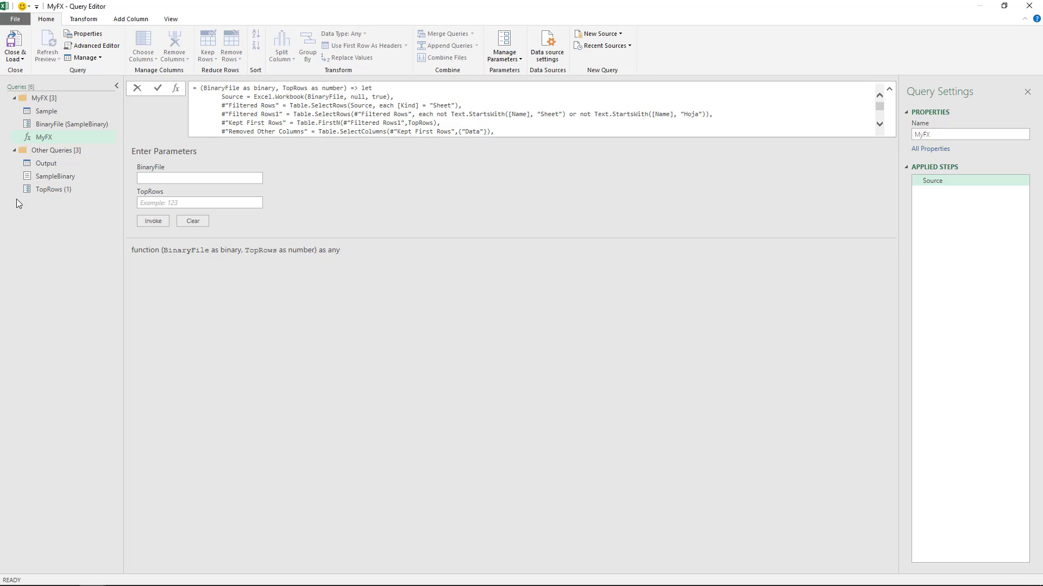
left_click(61, 164)
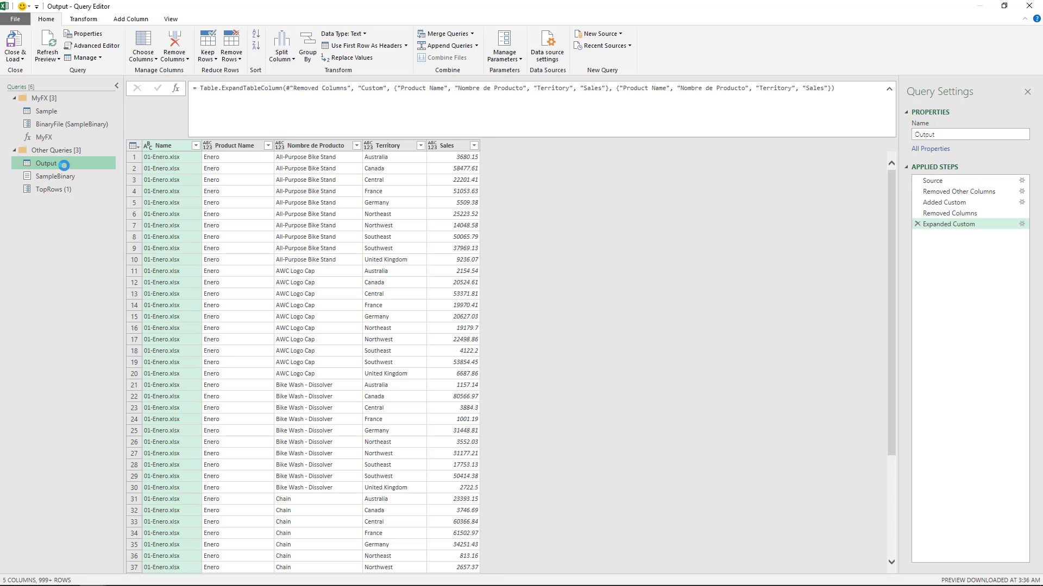
left_click(999, 203)
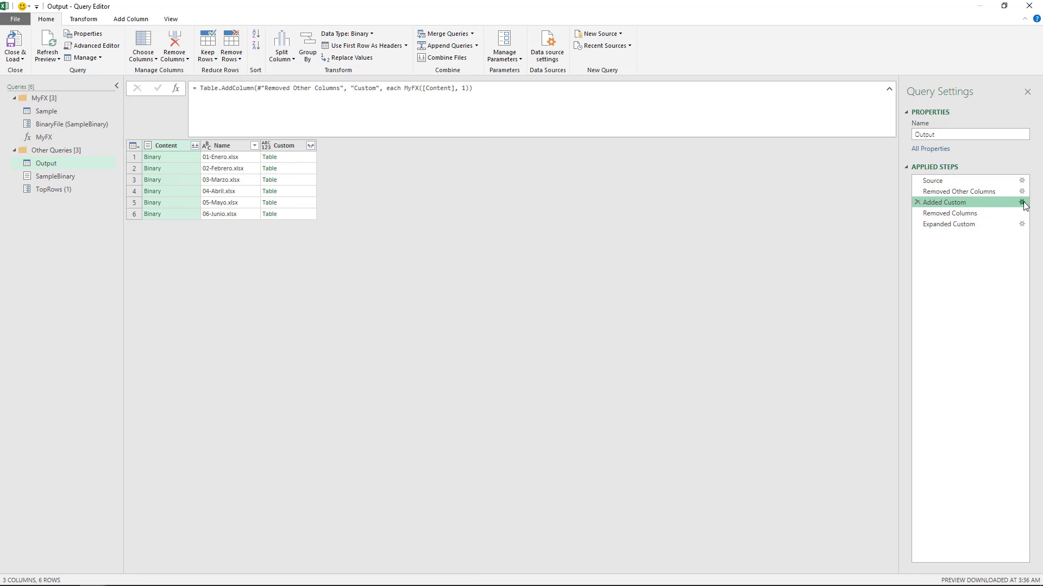
left_click(1021, 203)
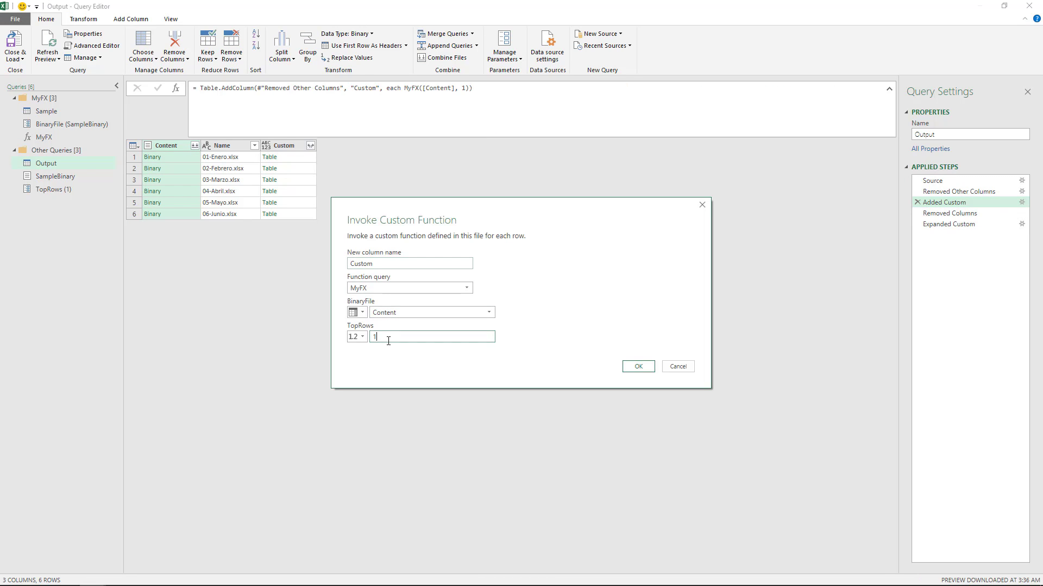
left_click(667, 369)
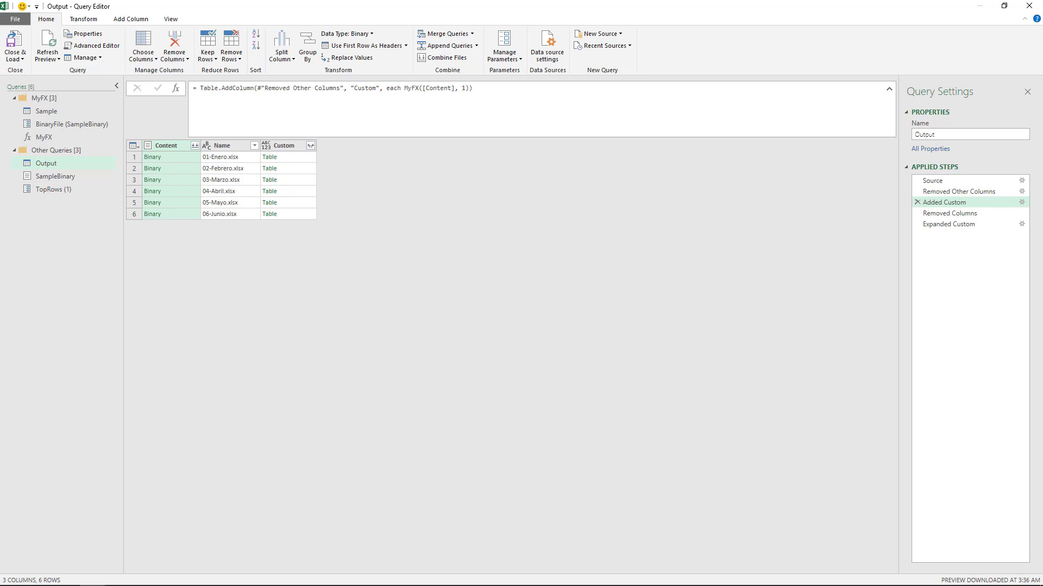
Step: Try to open the MyFX function's code in the Advanced Editor
left_click(75, 111)
left_click(36, 136)
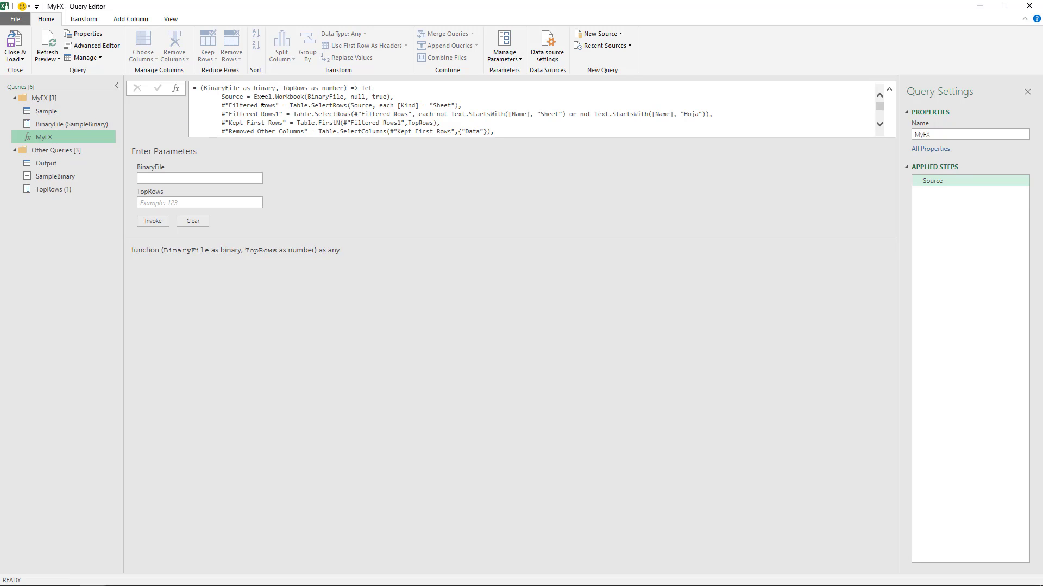
left_click(172, 19)
left_click(258, 46)
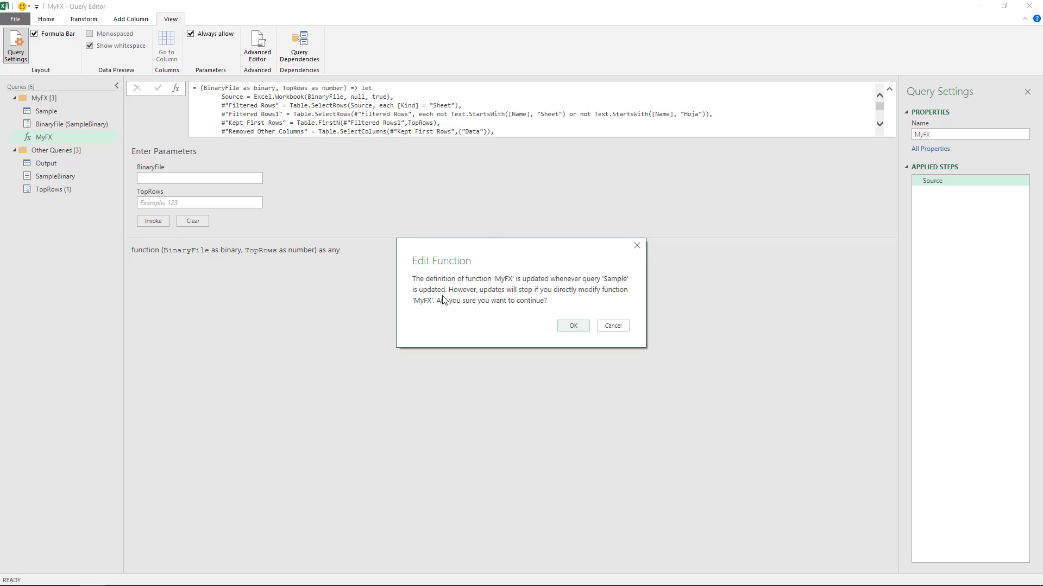
left_click(614, 326)
left_click(81, 110)
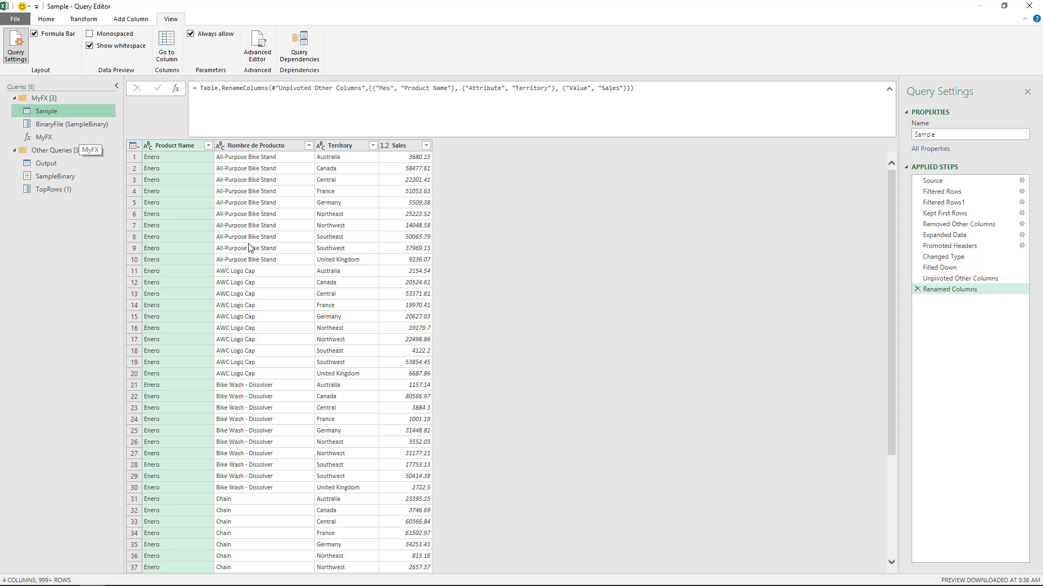
left_click(46, 162)
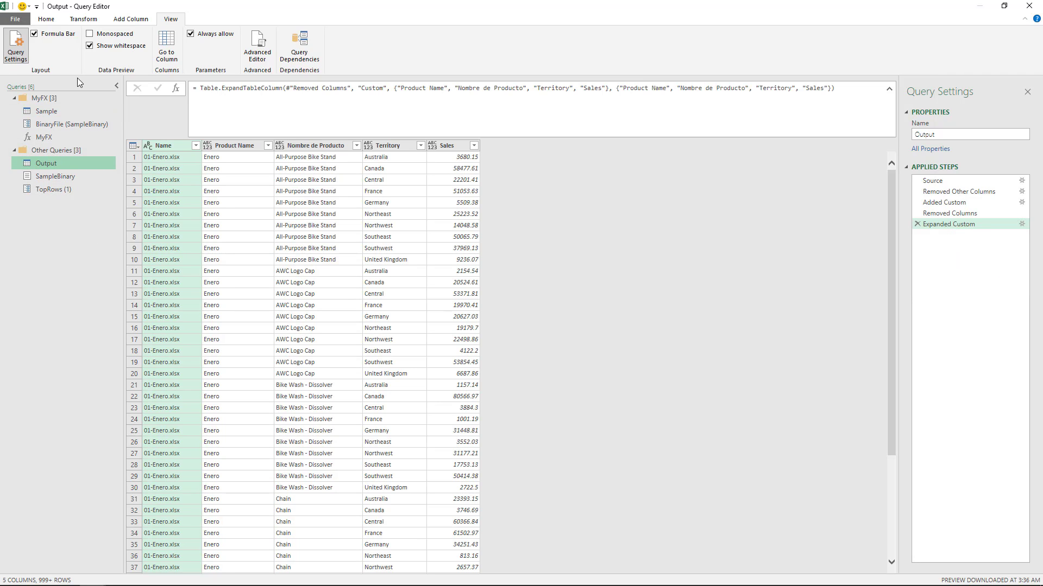
left_click(57, 21)
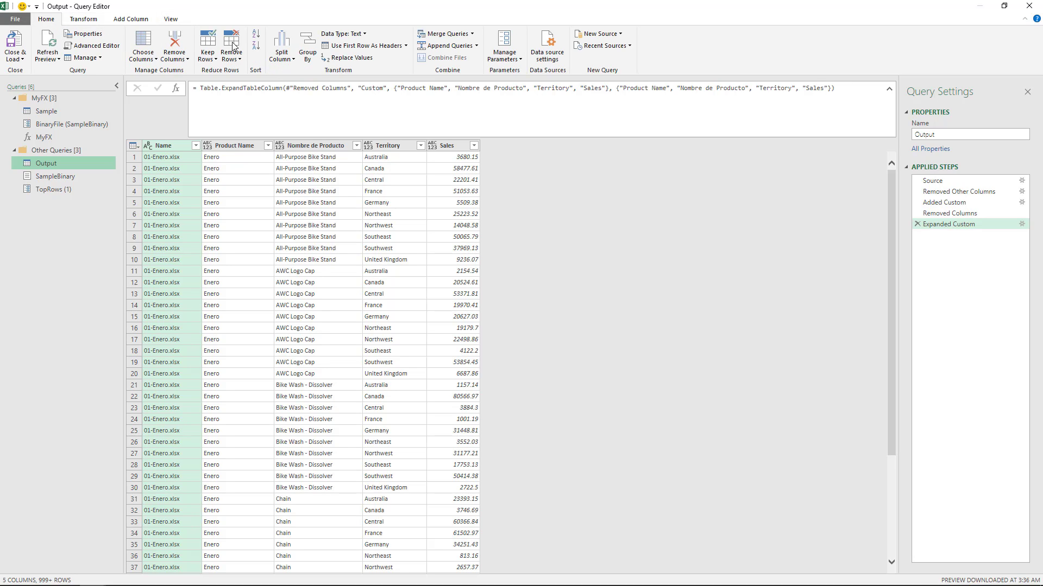
left_click(621, 34)
mouse_move(614, 47)
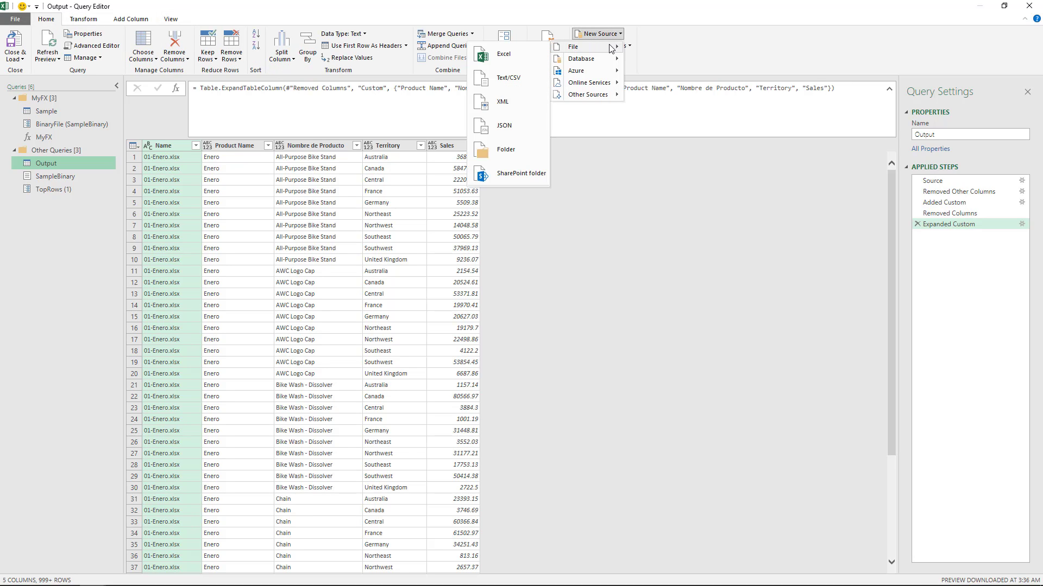
left_click(58, 186)
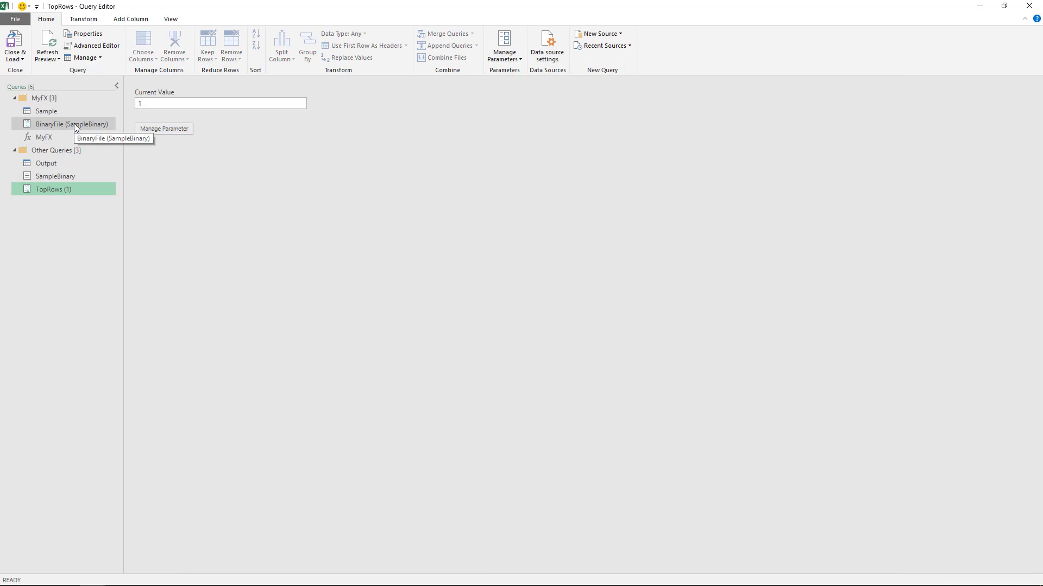
Step: Duplicate the Output query
left_click(65, 162)
right_click(66, 157)
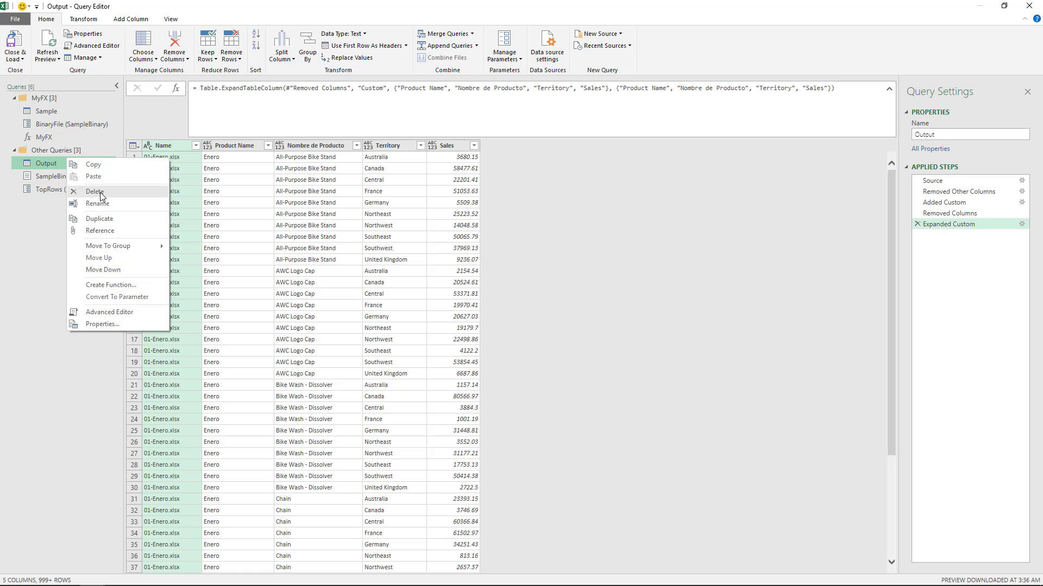
left_click(114, 218)
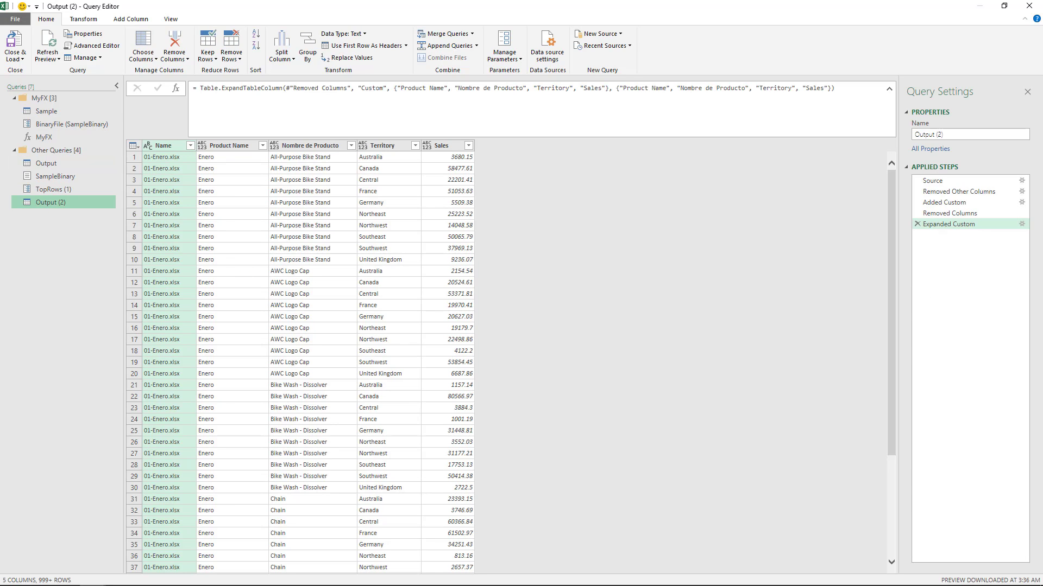
Step: Delete every applied step after Source in the duplicated Output query
left_click(917, 224)
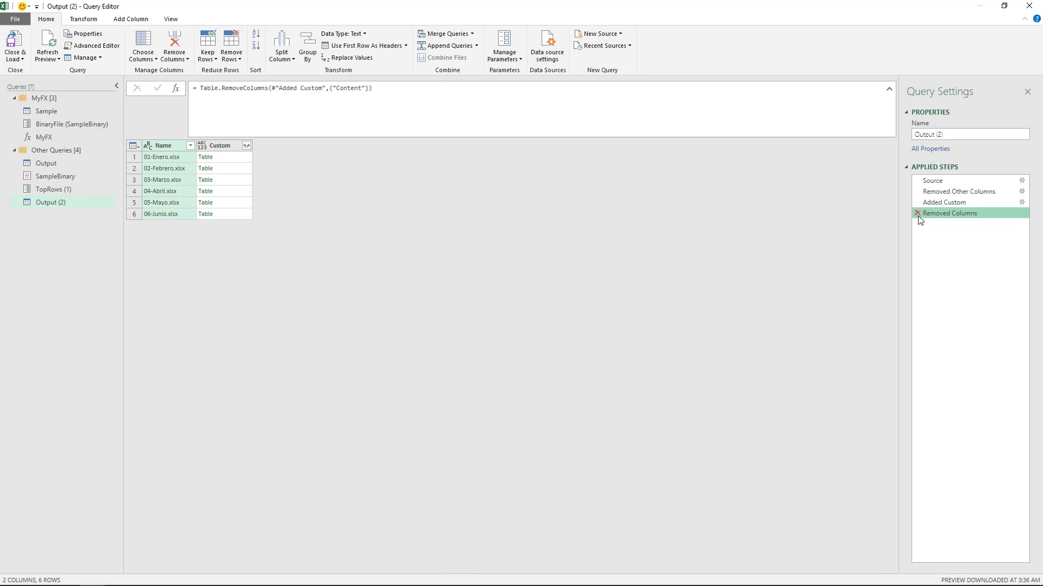
left_click(917, 213)
left_click(918, 203)
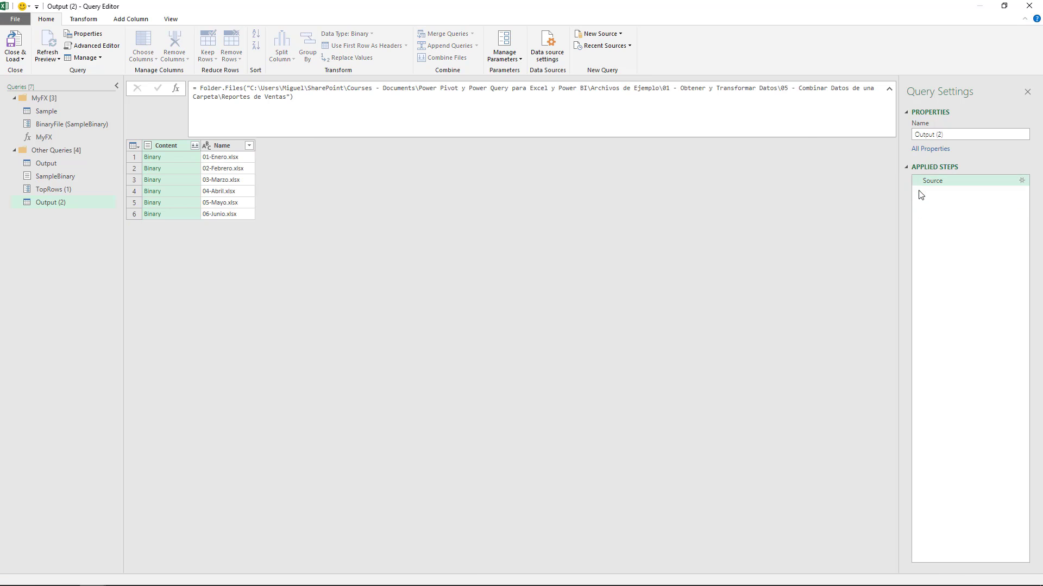
left_click(917, 191)
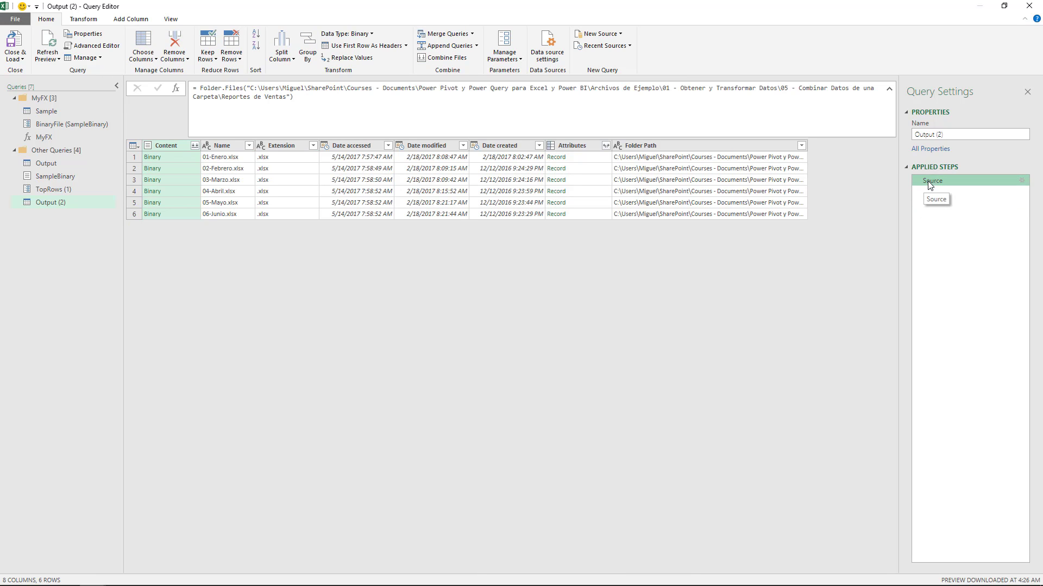
Step: Combine the files of the Content column, using the 01-Enero sheet of the first file as the example
left_click(197, 147)
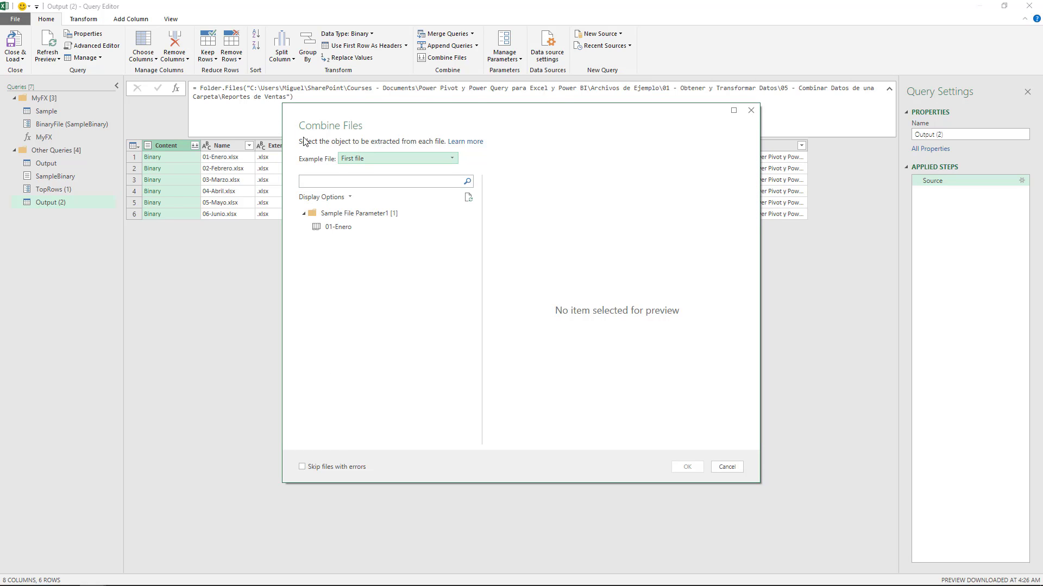
left_click_drag(452, 116, 514, 96)
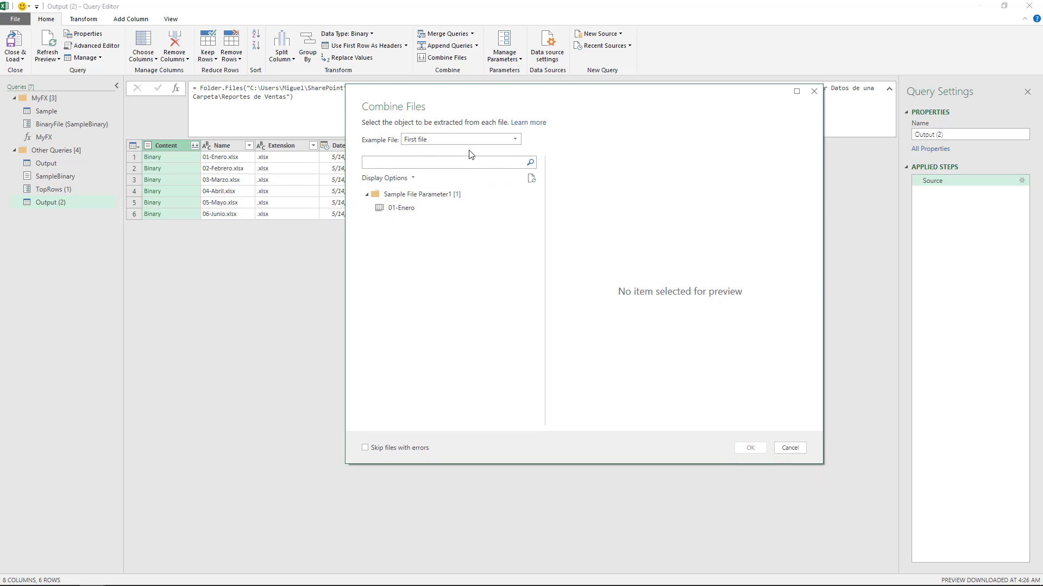
left_click(400, 208)
left_click(749, 447)
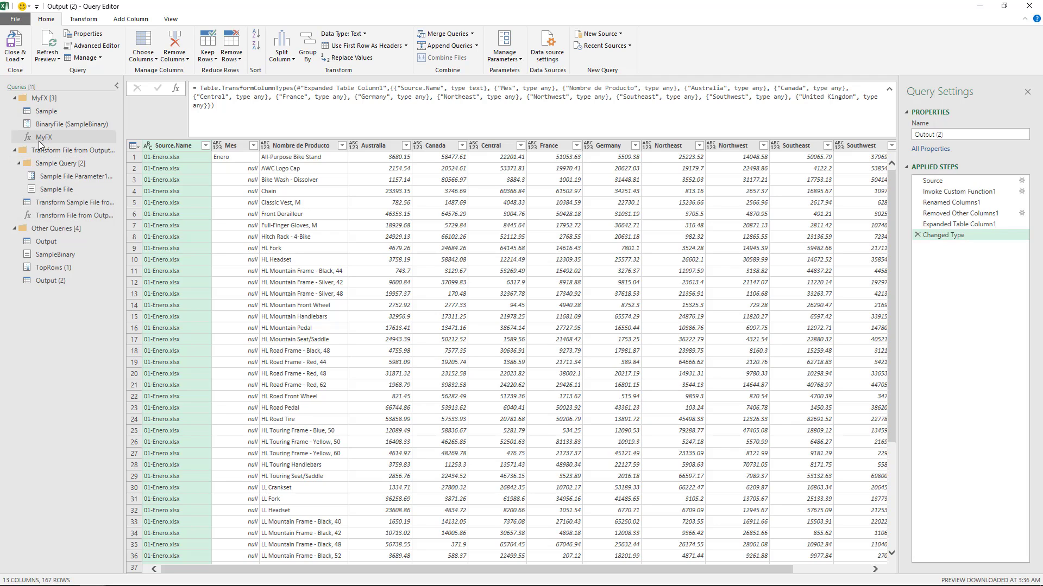
Step: Compare the generated sample file, parameter, sample query and transform function with their counterparts in the manually built MyFX setup
left_click(64, 178)
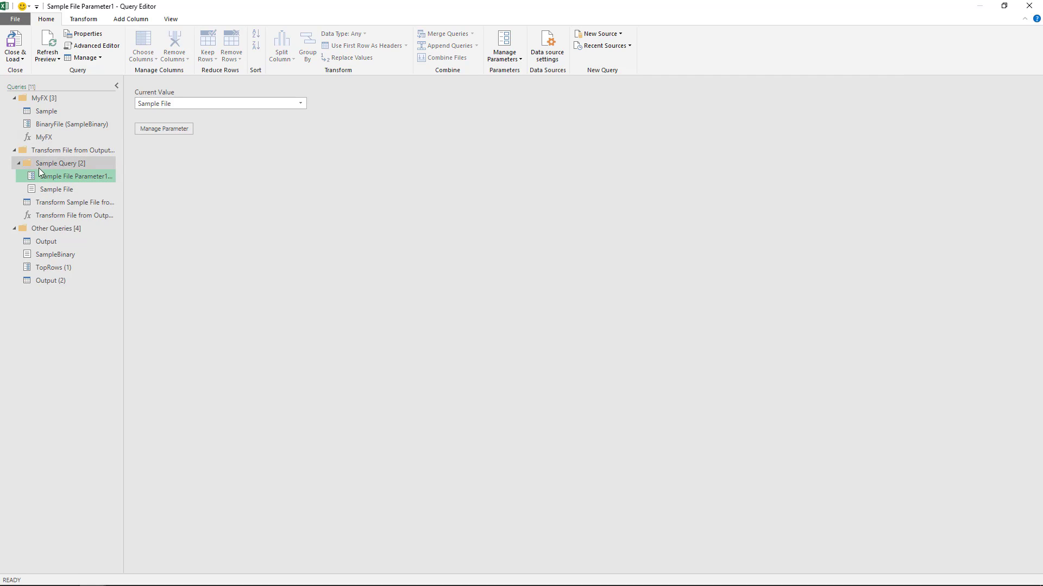
left_click(49, 125)
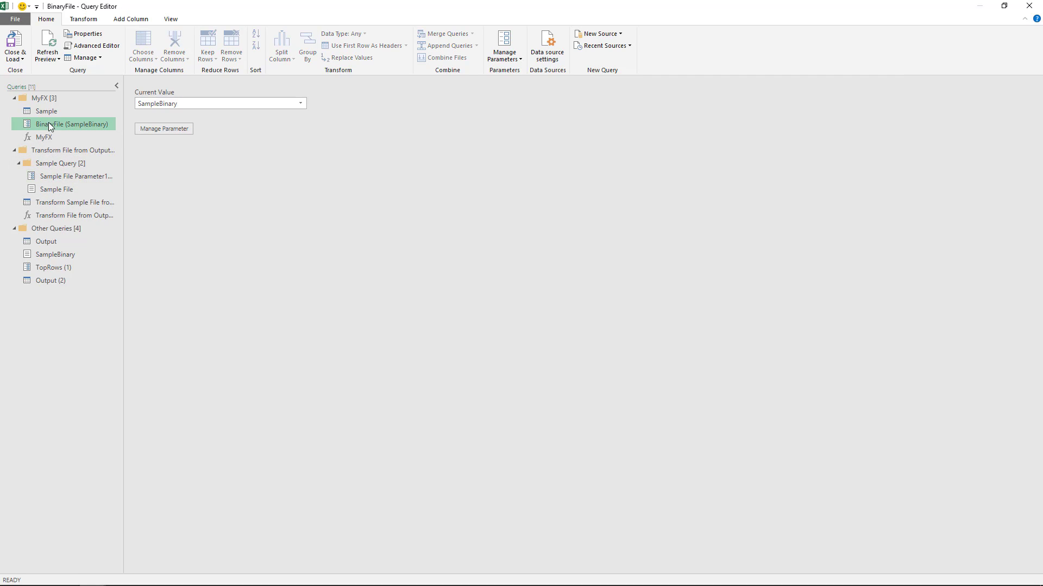
left_click(74, 190)
left_click(54, 255)
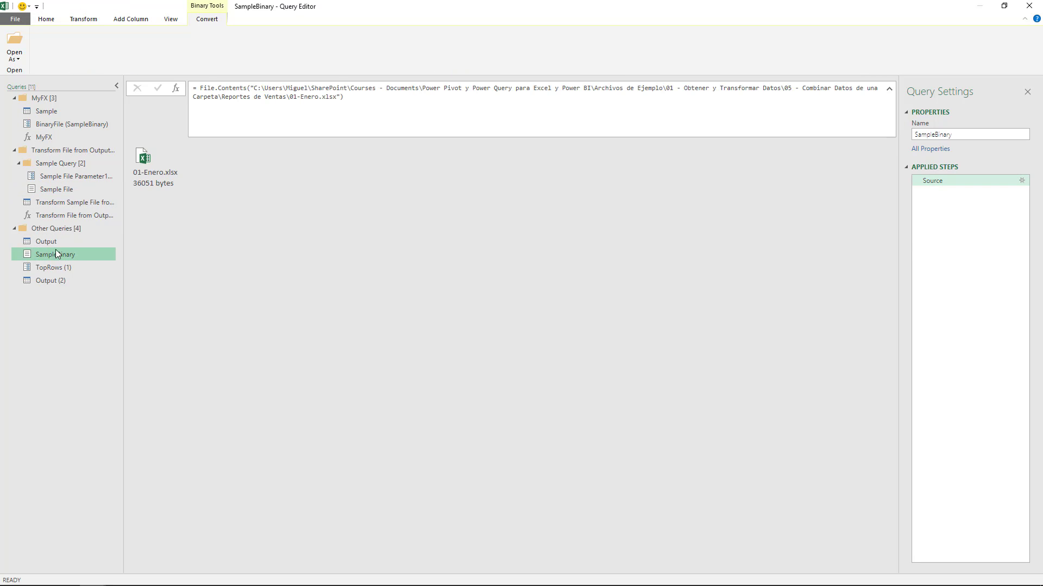
left_click(64, 201)
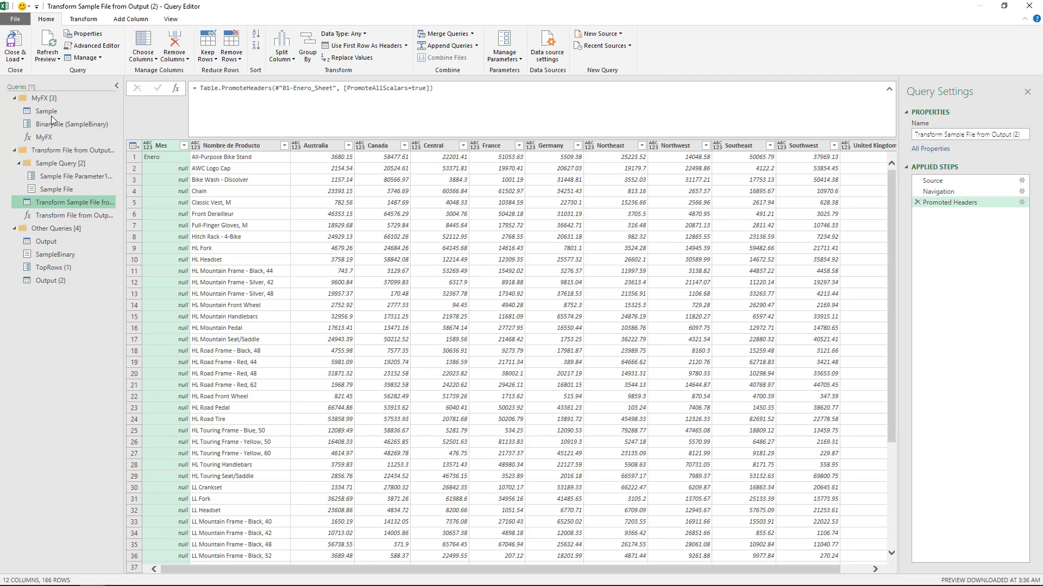
left_click(49, 112)
left_click(61, 215)
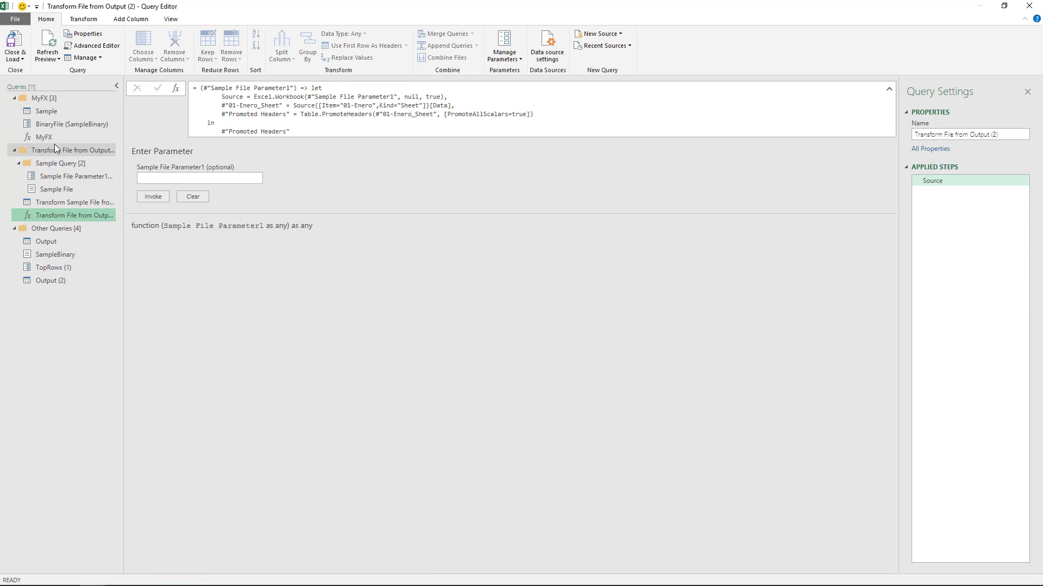
left_click(55, 136)
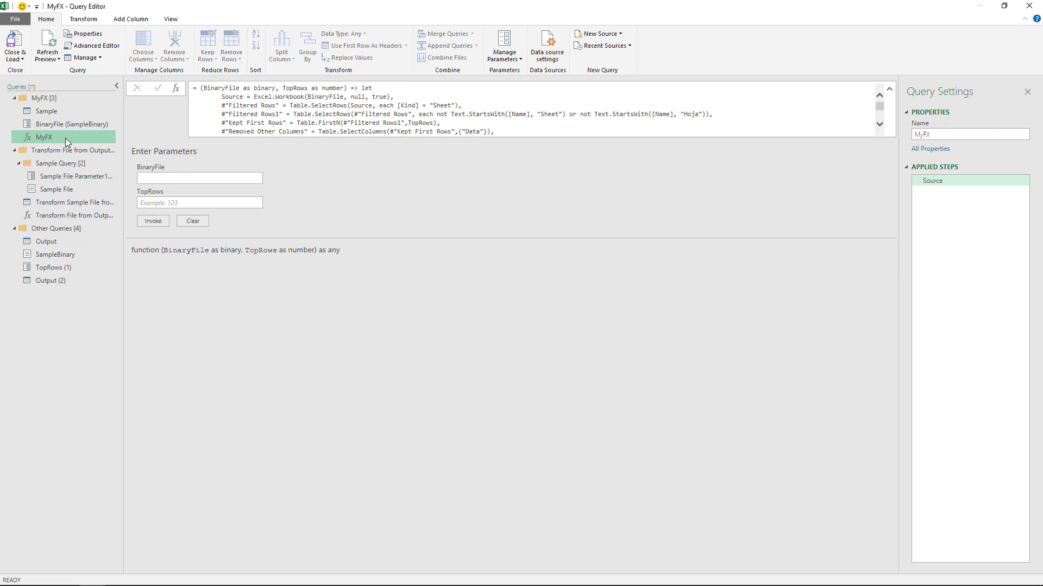
left_click(50, 280)
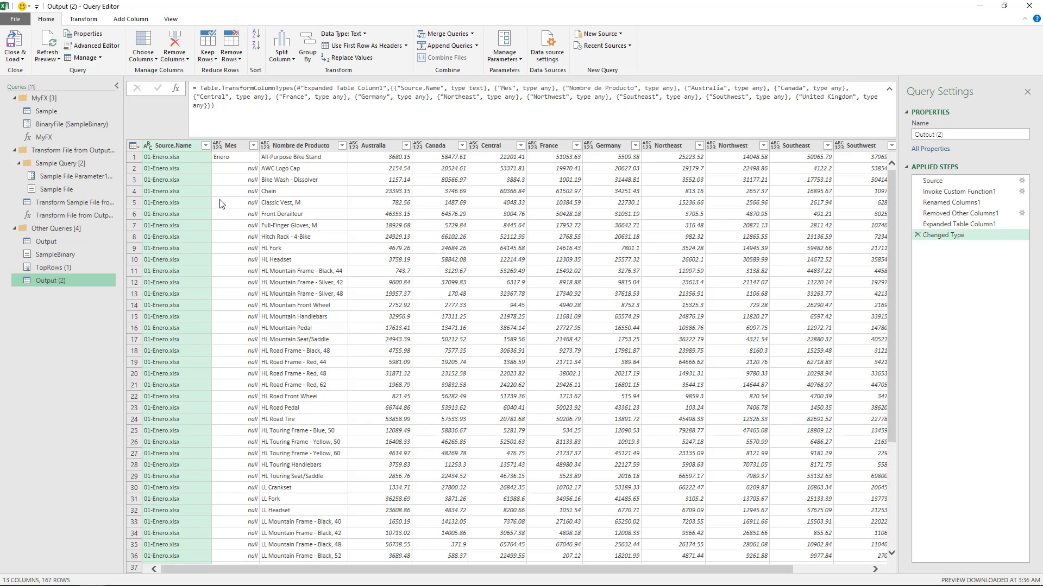
left_click(505, 56)
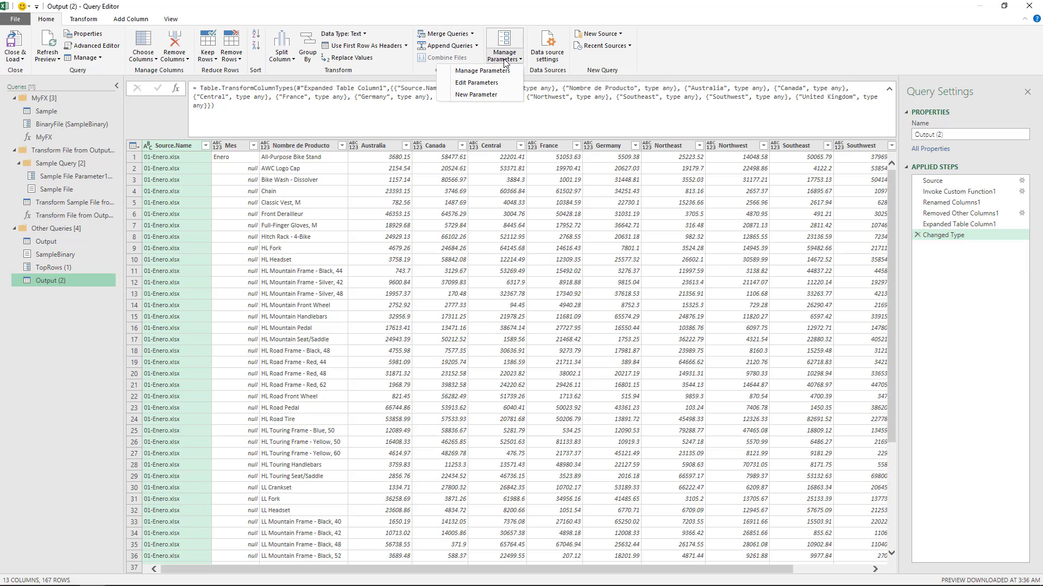
left_click(524, 19)
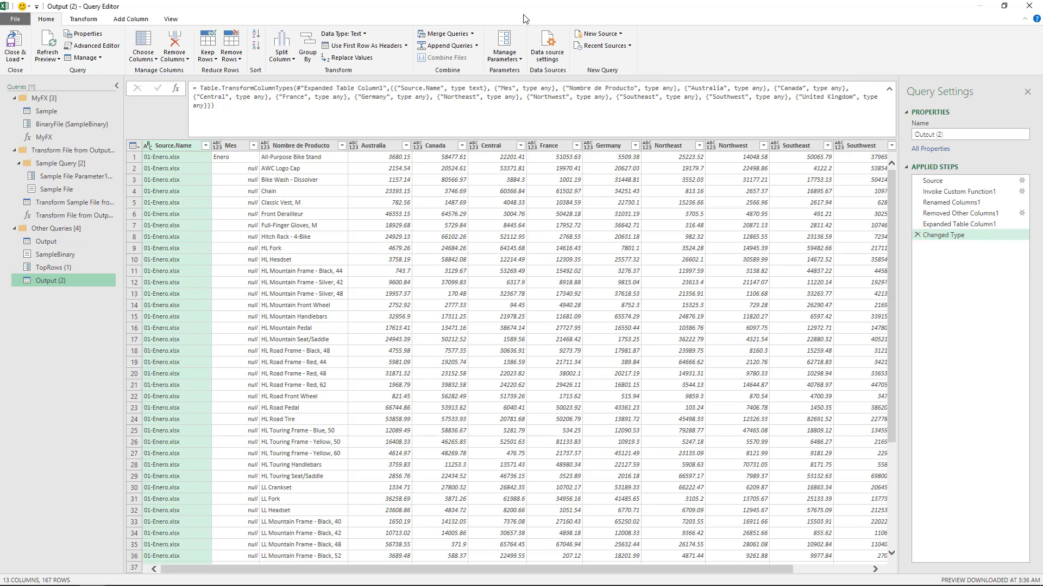